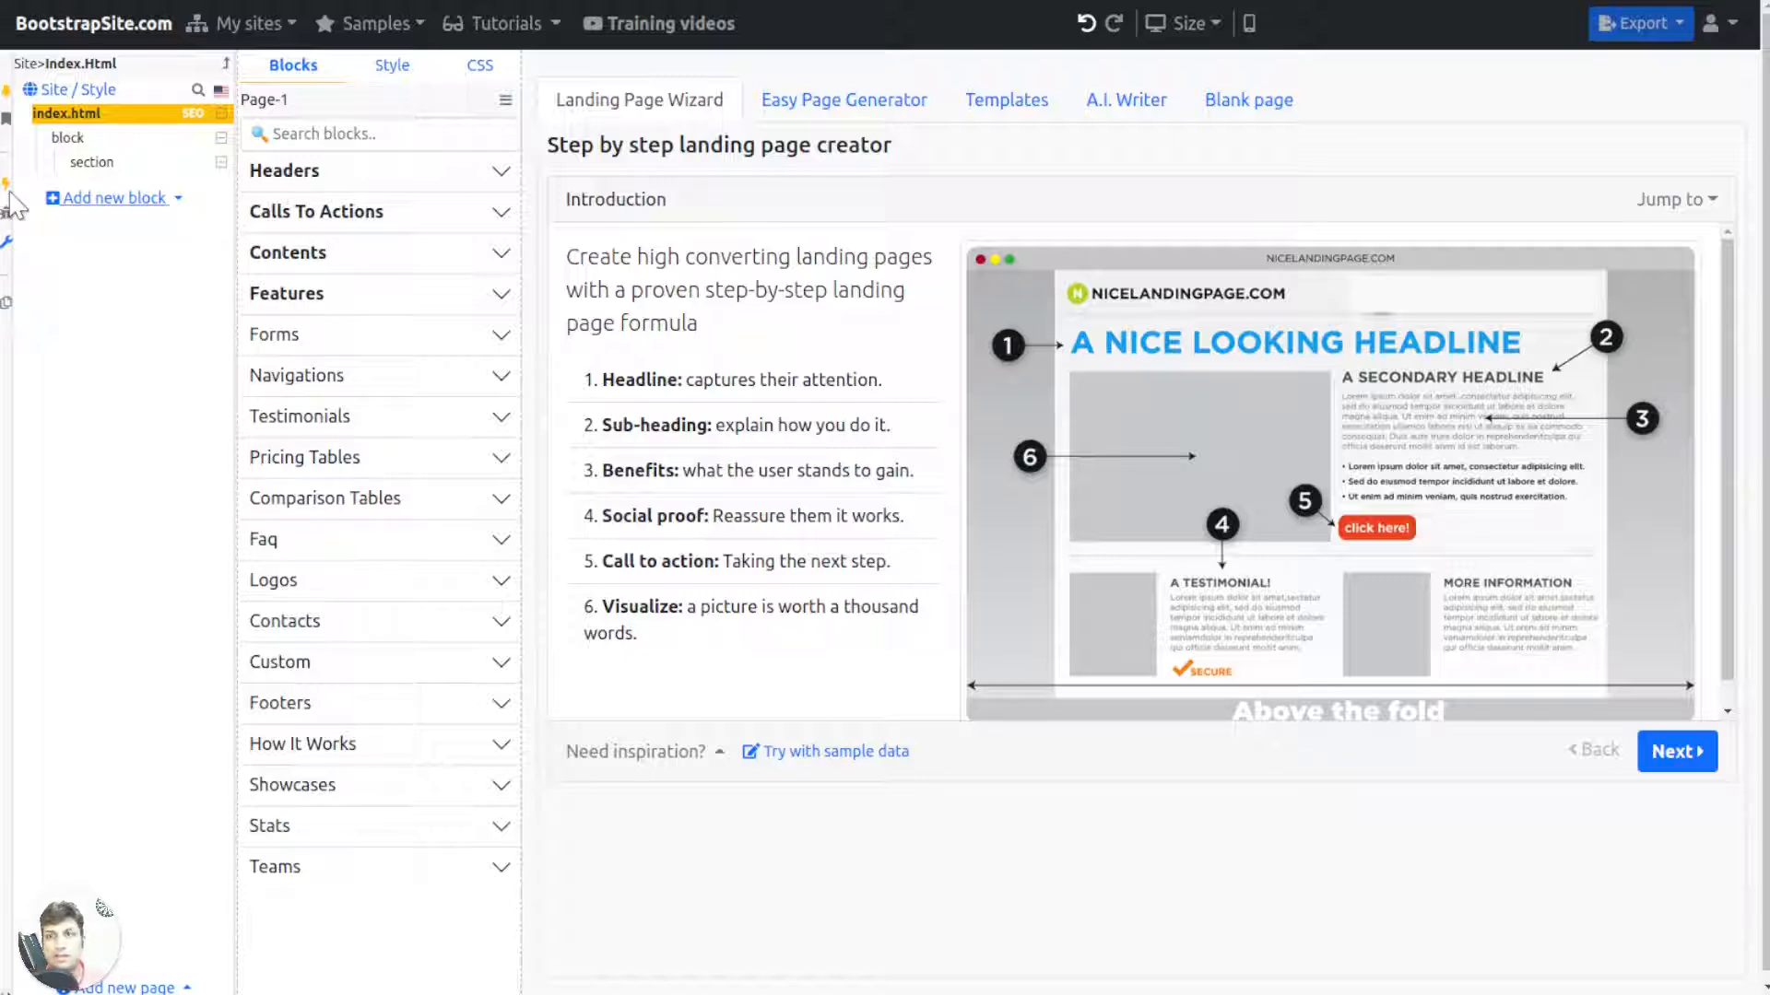
Step: Add the Laptop showcase header block to the index.html page
left_click(309, 175)
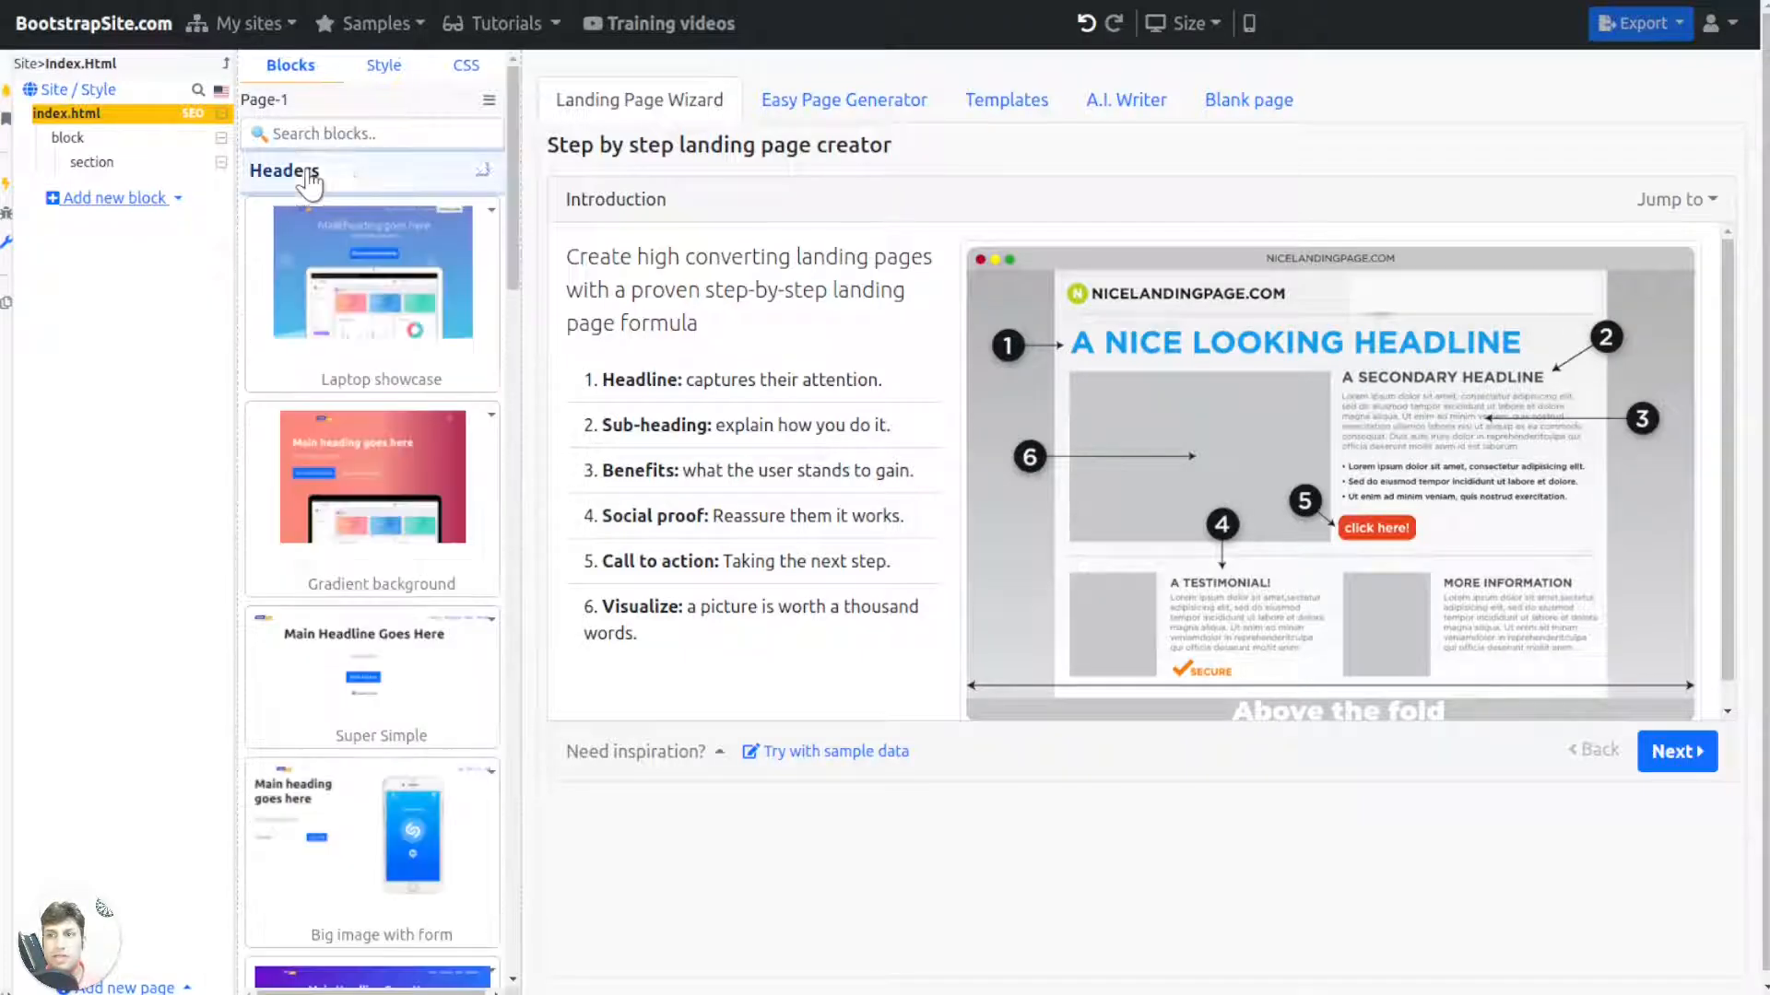
left_click(364, 175)
left_click(373, 175)
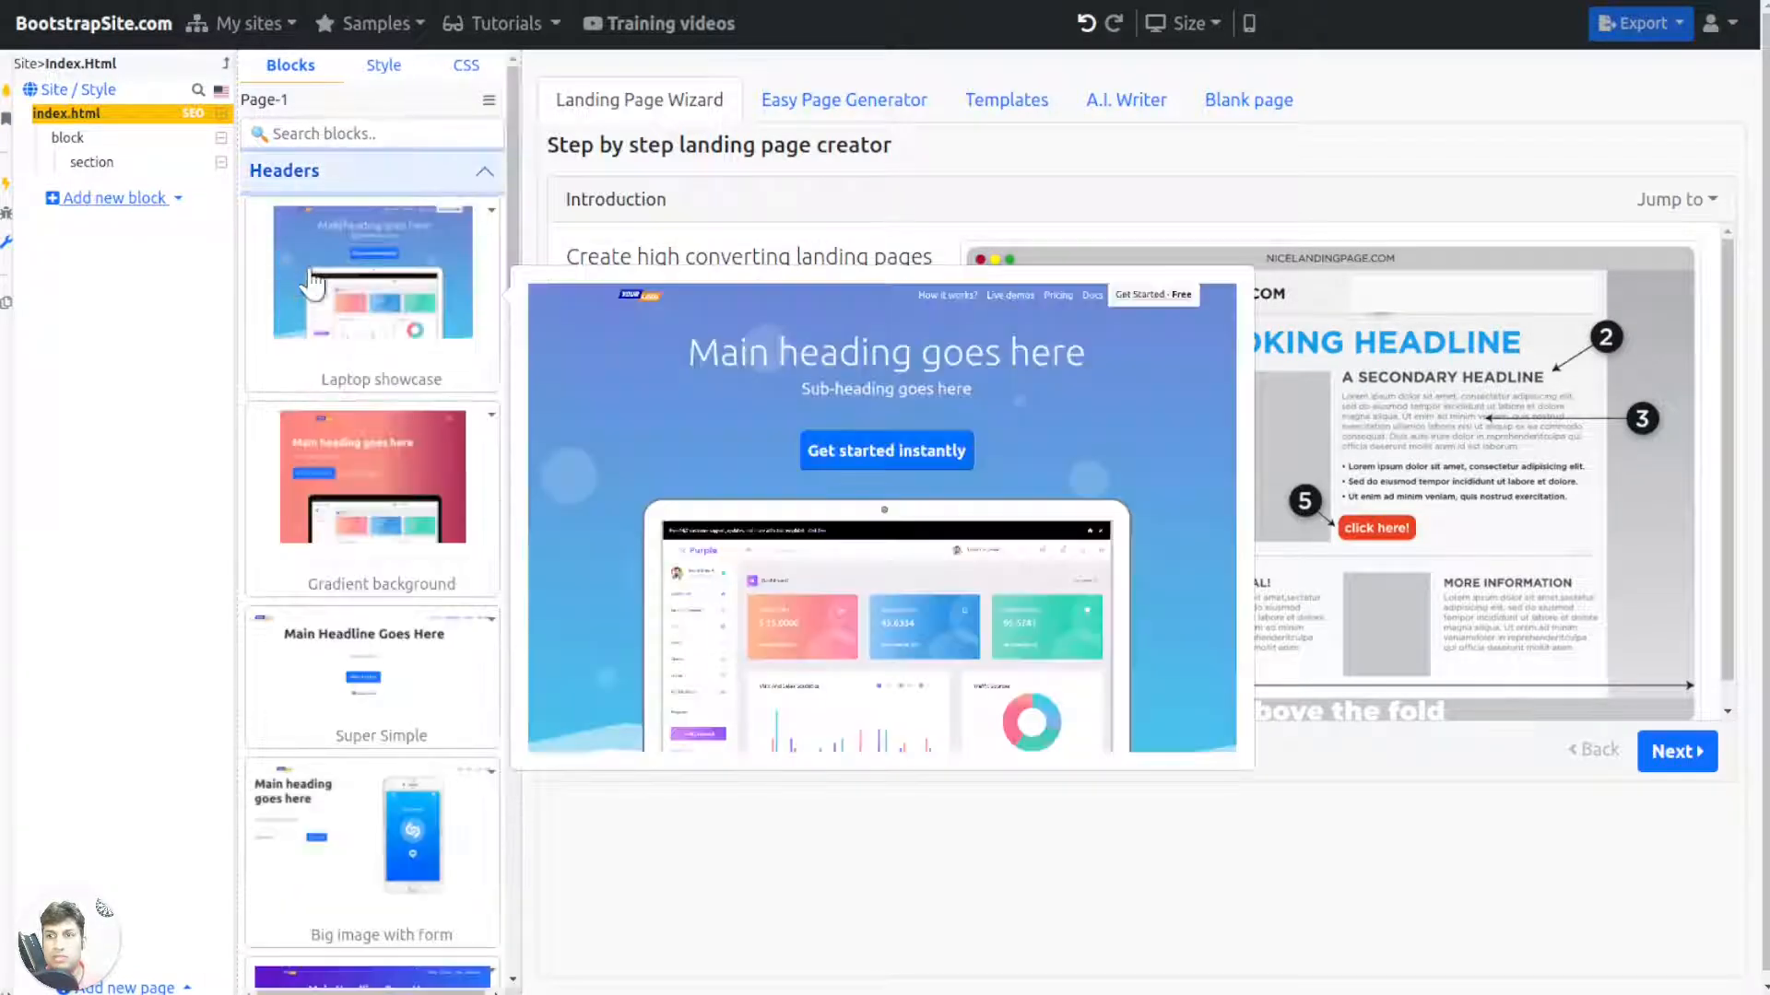
left_click(373, 281)
Step: Add the Features Zigzag block to the page below the Laptop showcase header
left_click(93, 118)
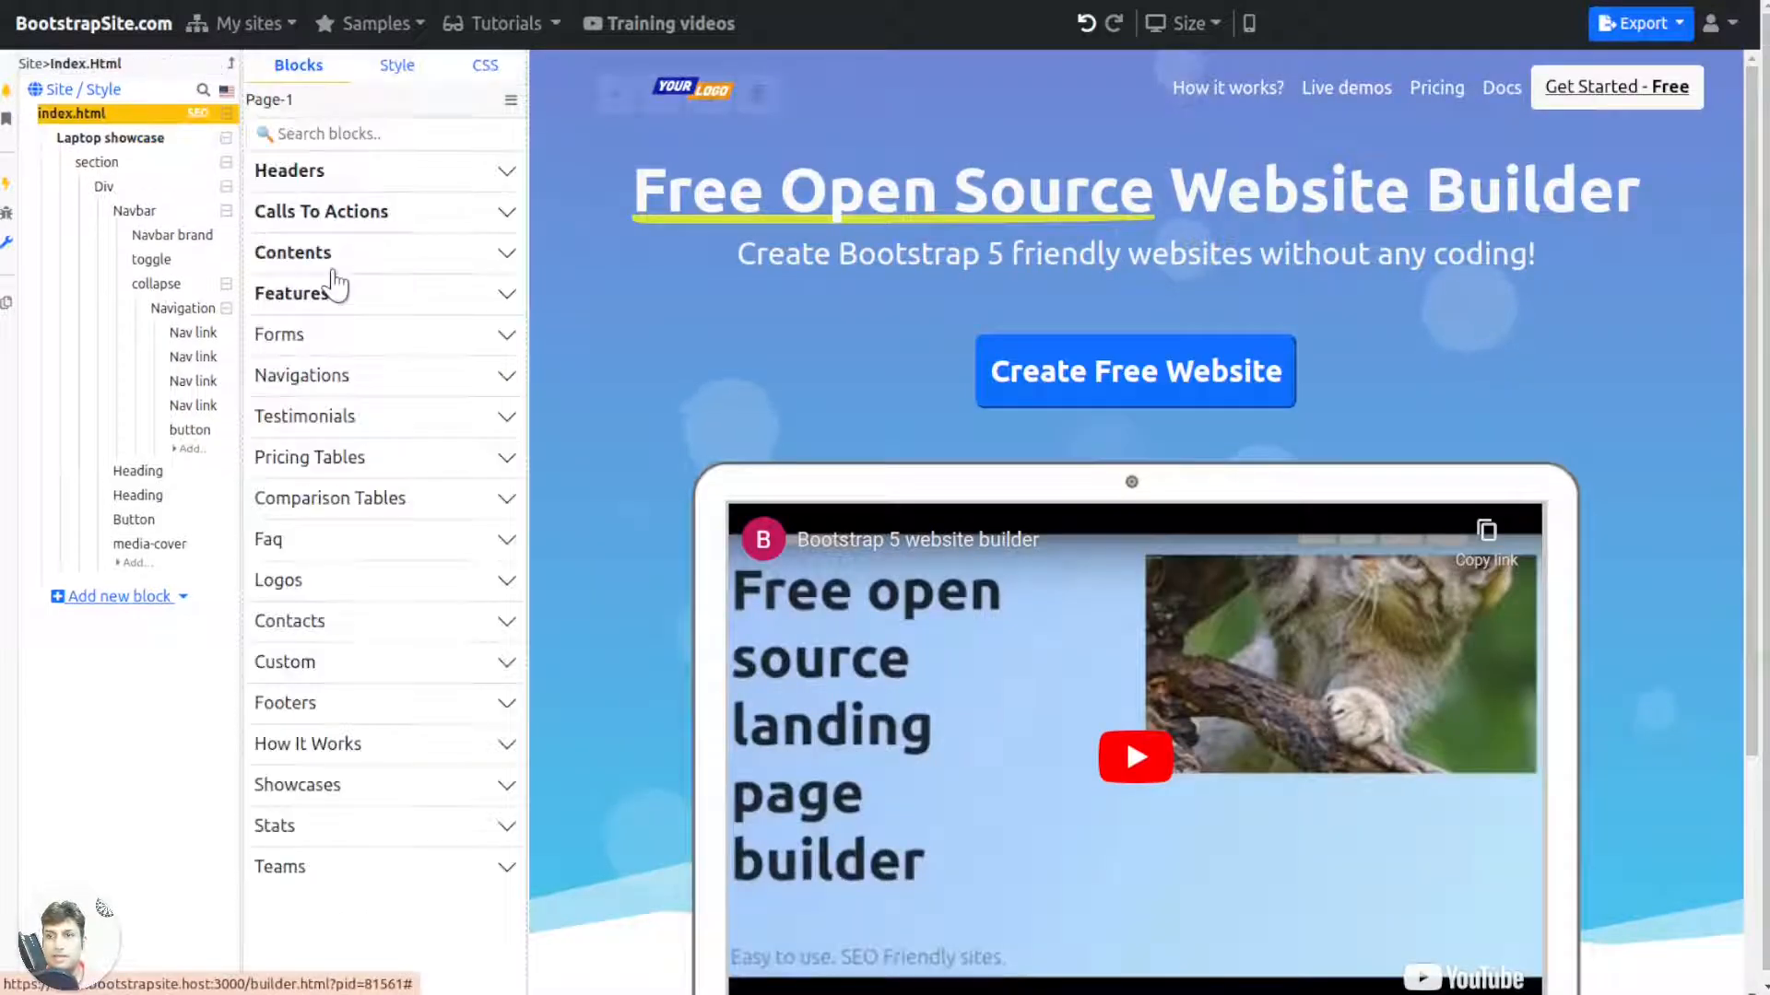
left_click(331, 292)
left_click(353, 270)
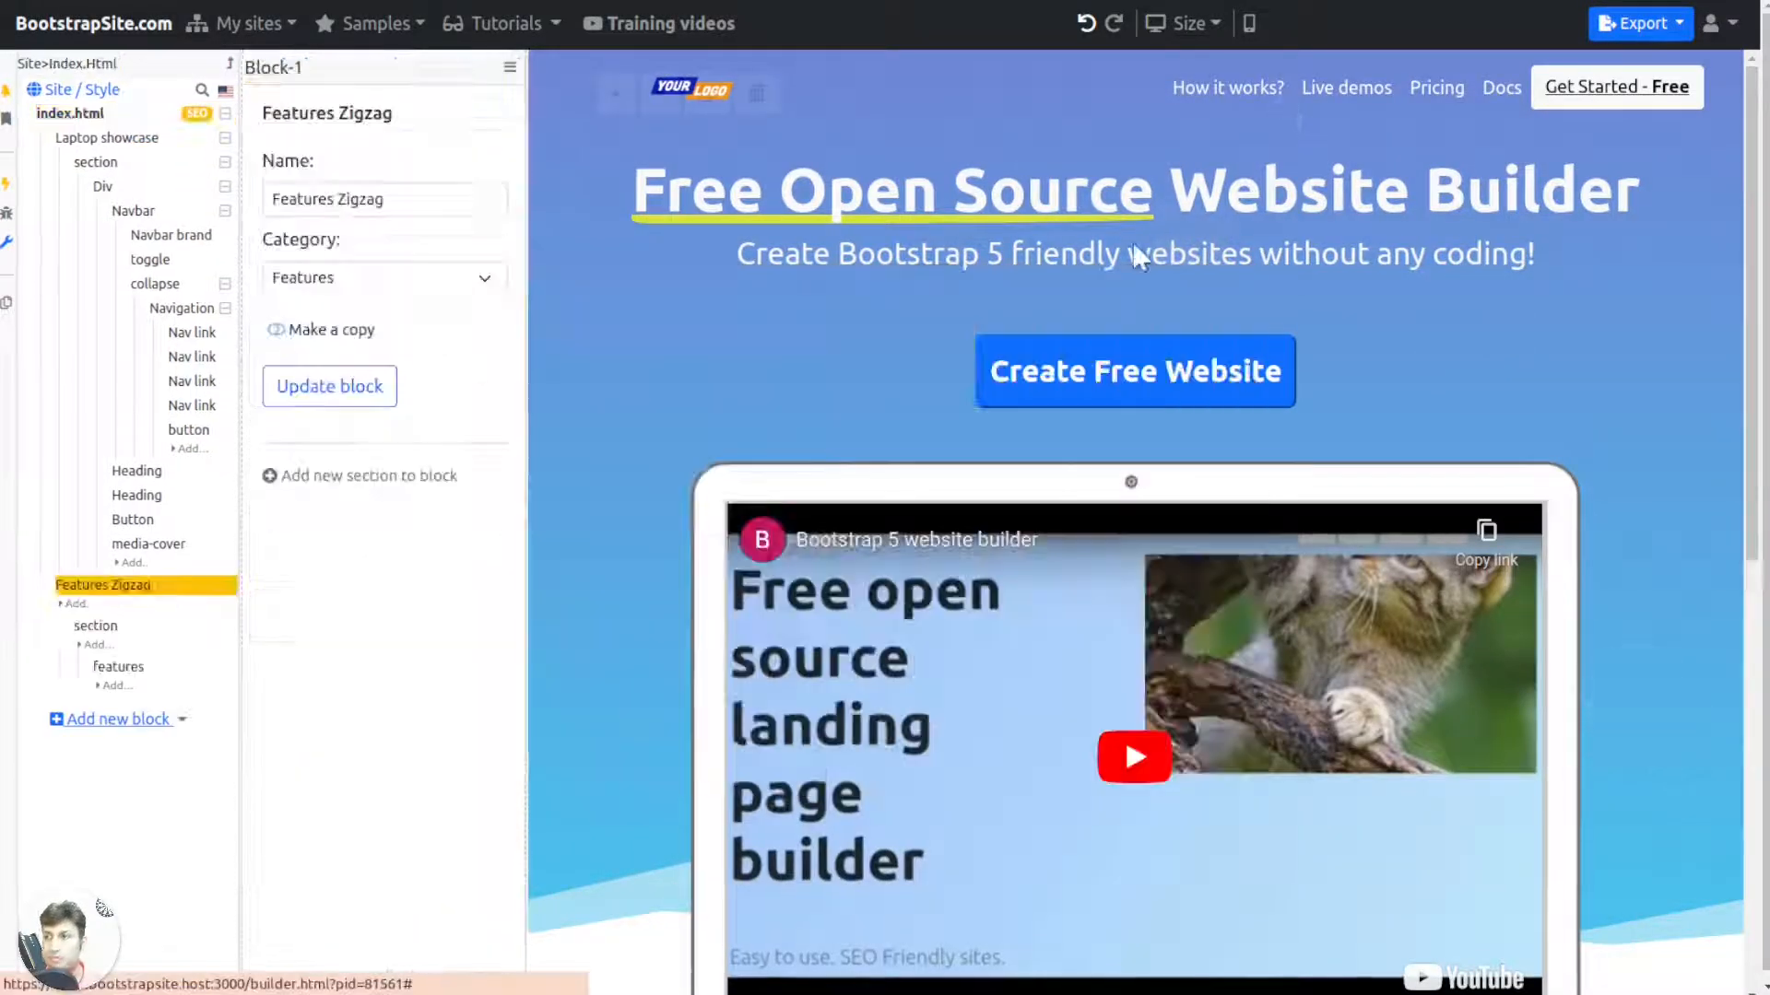
scroll(1005, 512, "down", 5)
scroll(1004, 511, "down", 4)
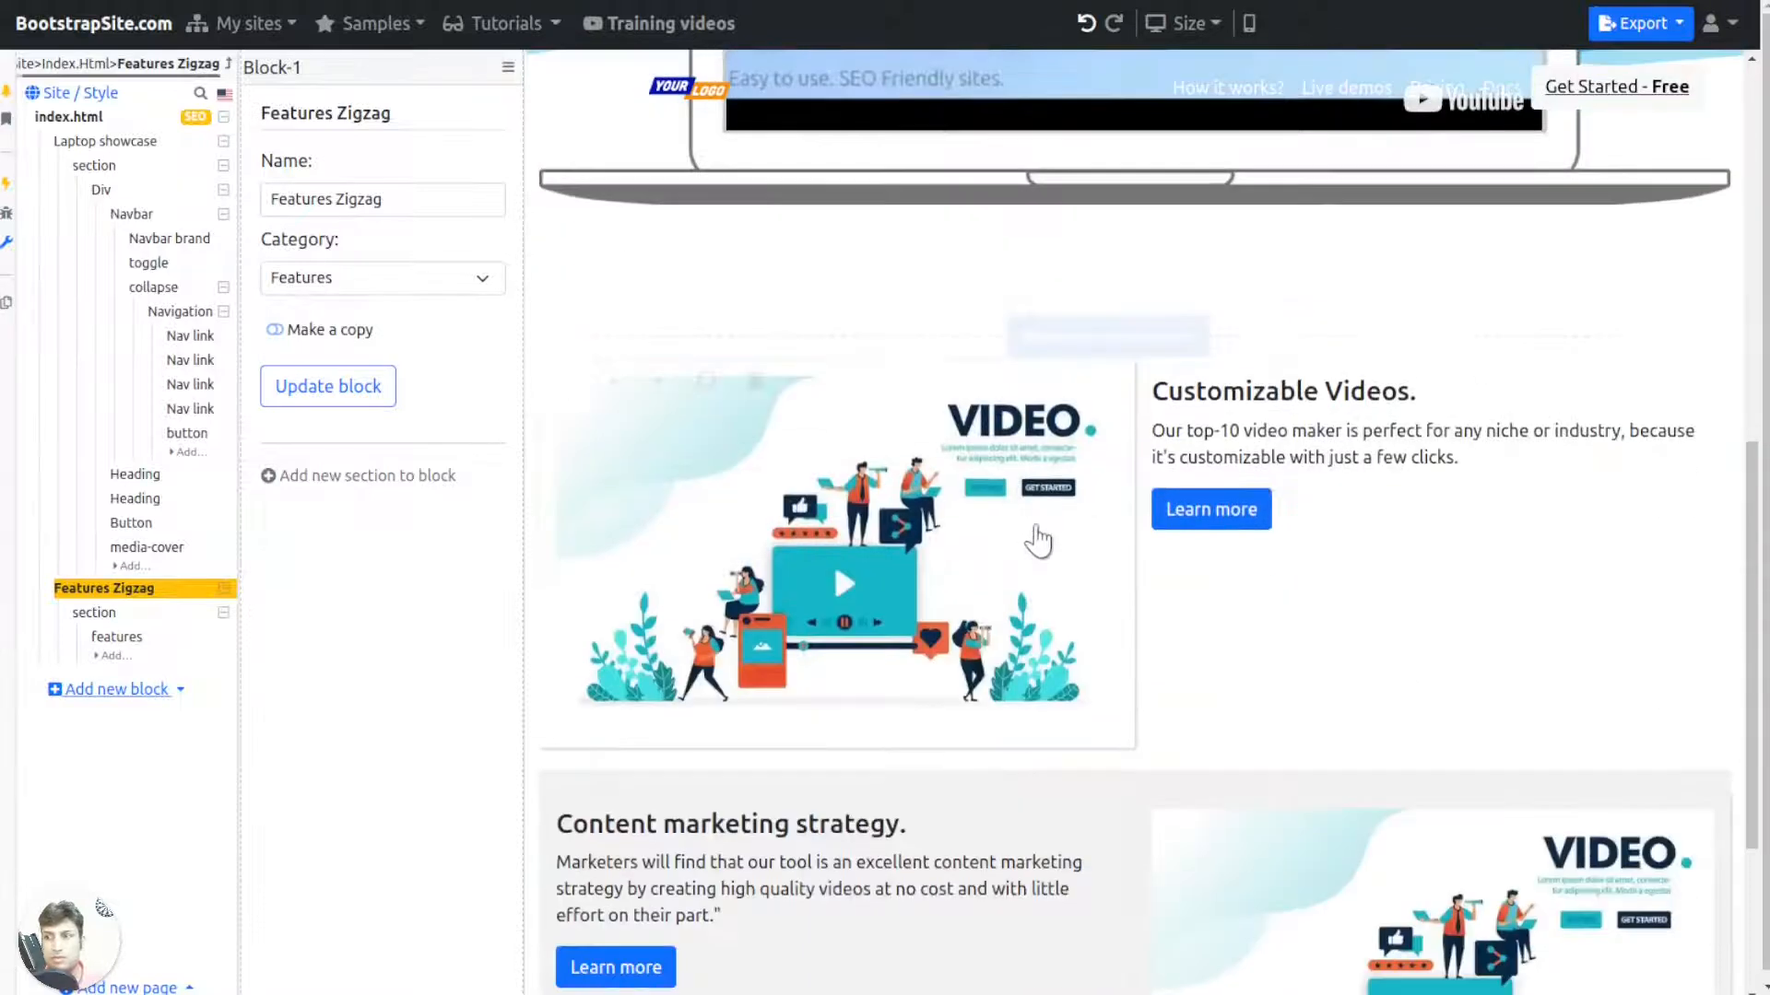
Step: Replace the main heading of the Laptop showcase with "Free No Code Website Builder"
scroll(839, 223, "up", 10)
left_click(838, 220)
type("Fre")
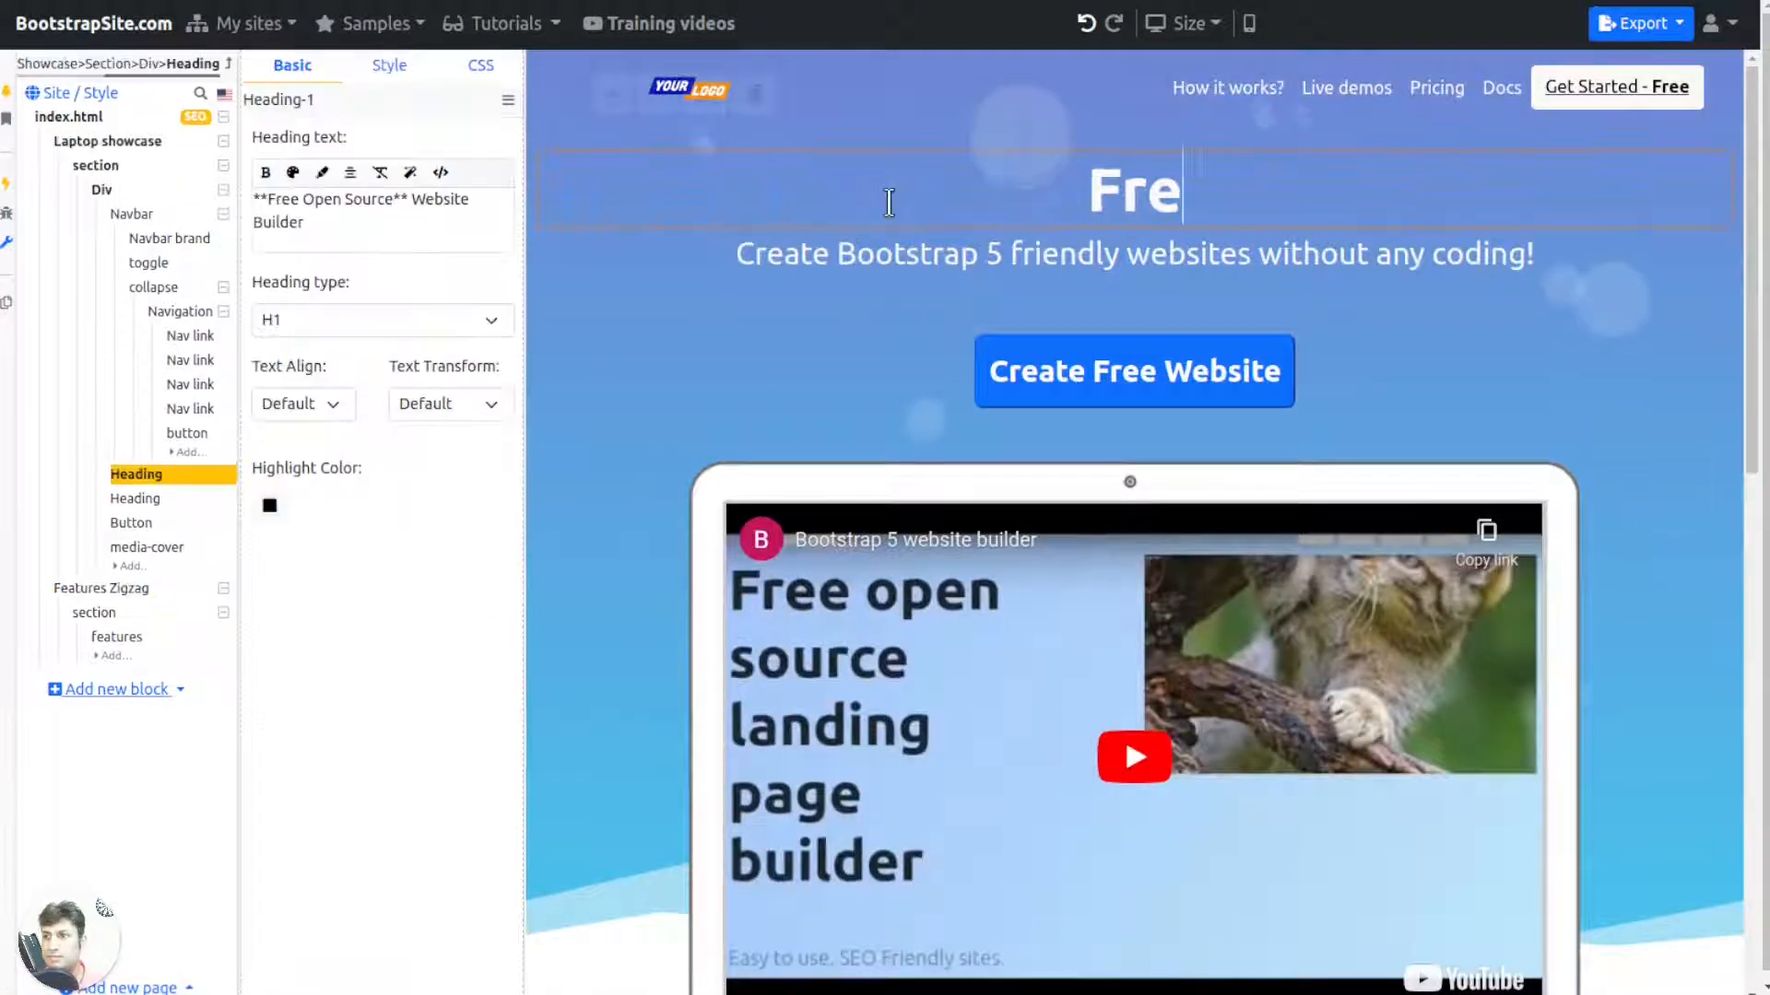
type("e No Code Website Builder")
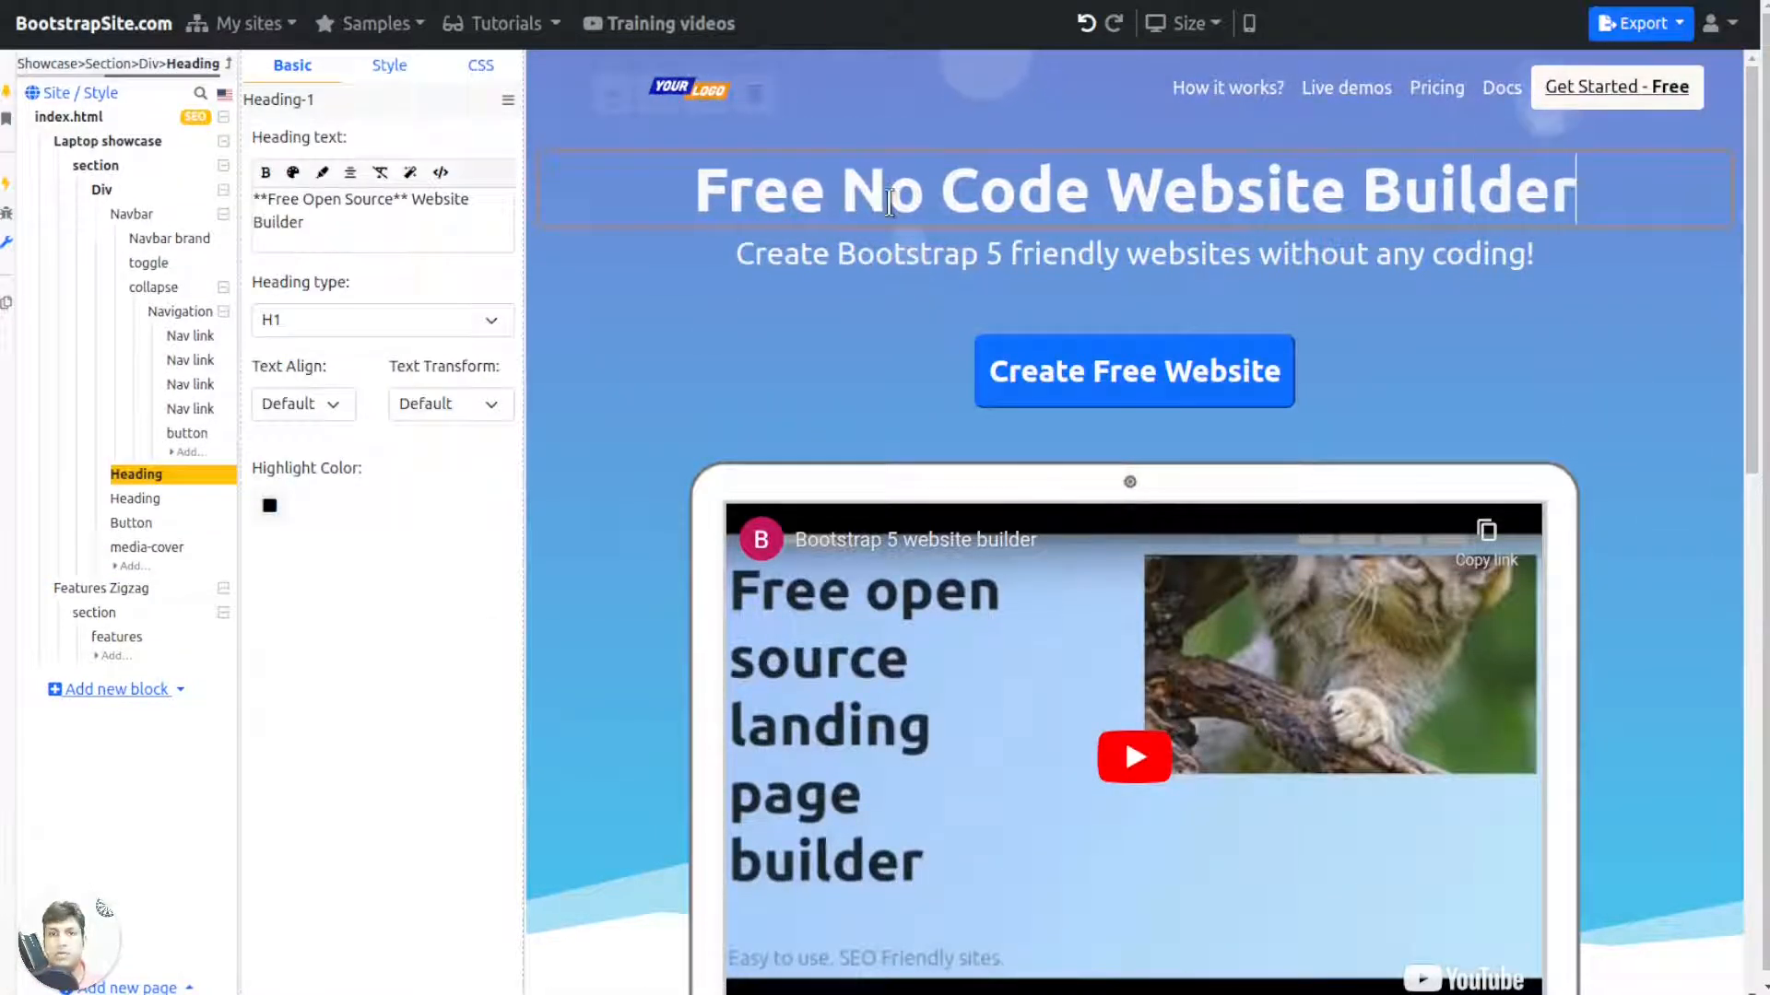
Step: Change the title of the first zigzag feature to "Feature #1"
scroll(988, 361, "down", 3)
scroll(989, 354, "down", 5)
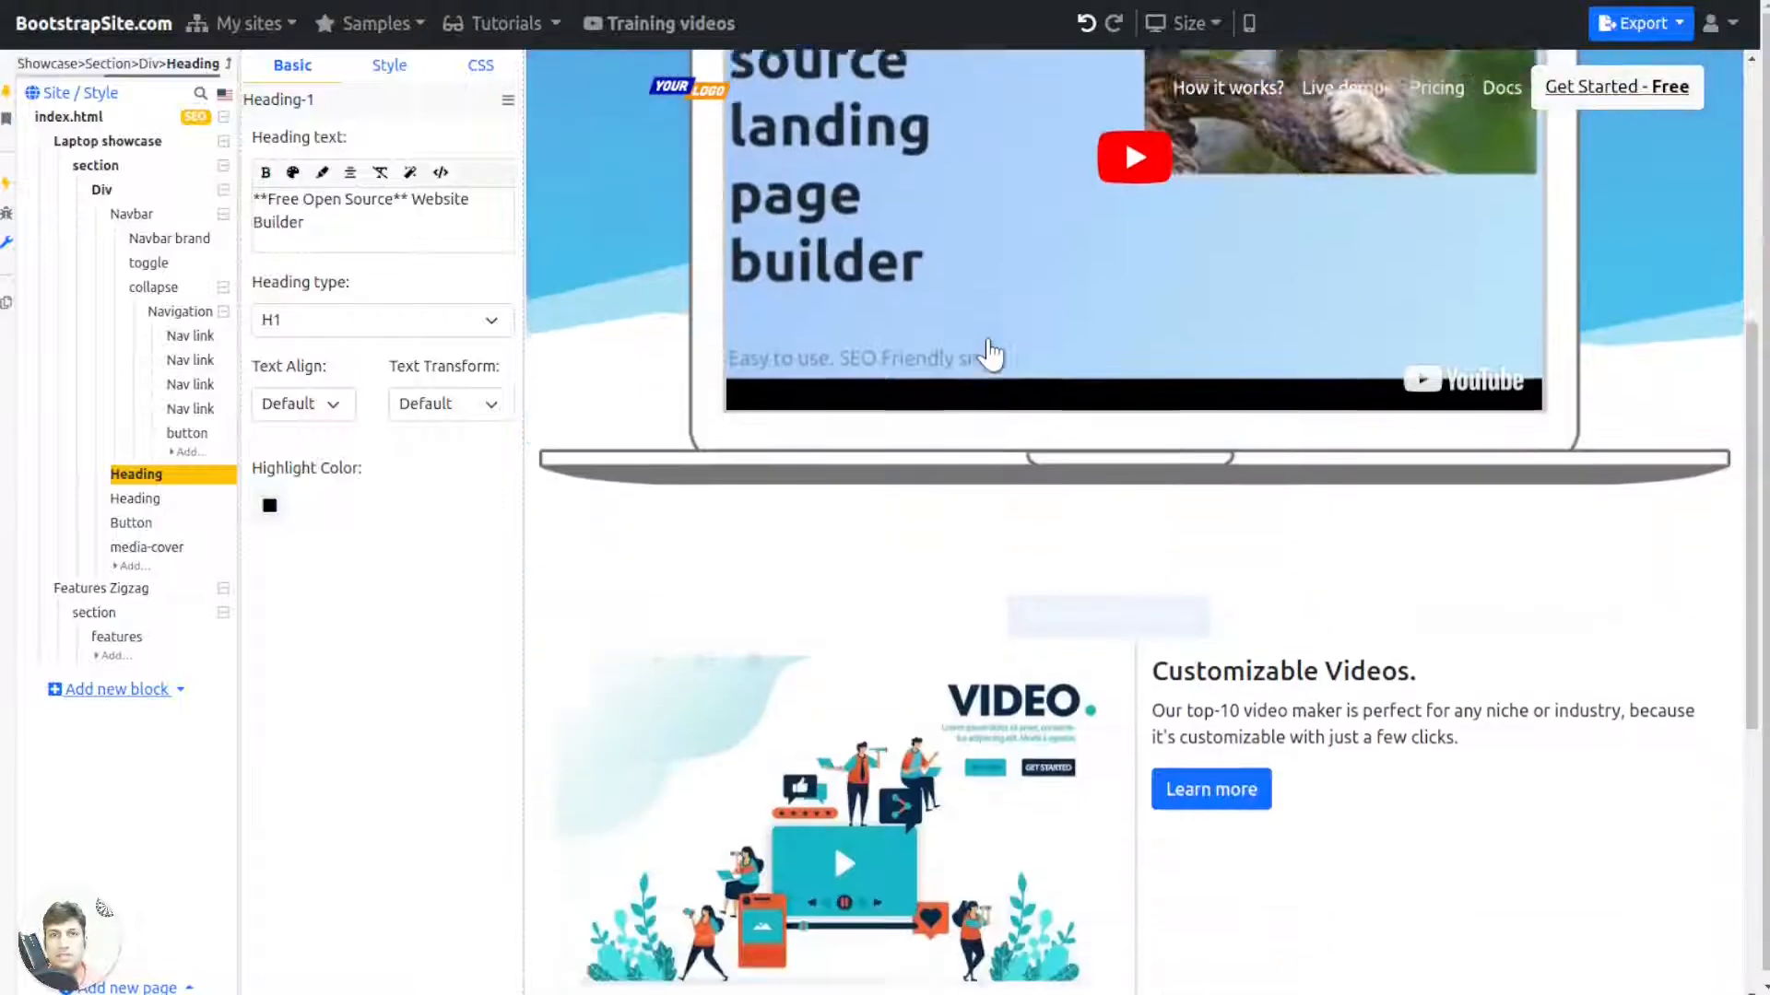
left_click(1437, 451)
type("Feature #1")
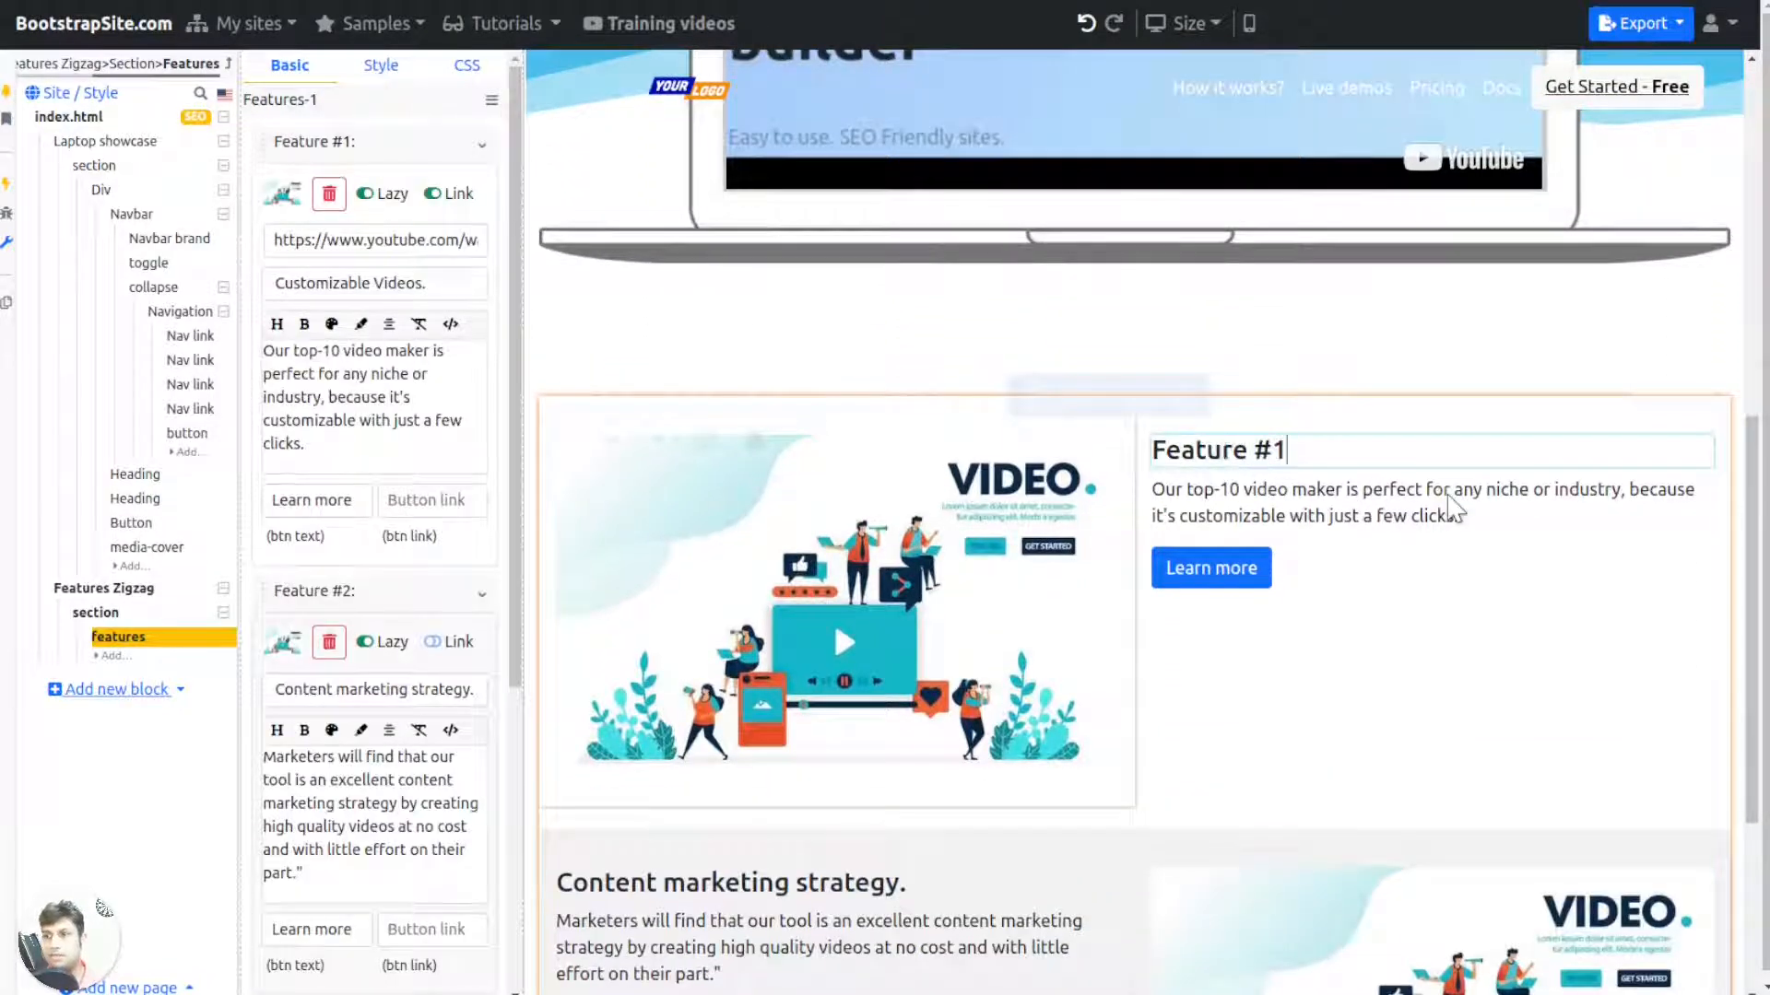
Step: Add a third feature to the zigzag block by giving it the title "Feature #3"
left_click(1064, 618)
scroll(1065, 618, "down", 4)
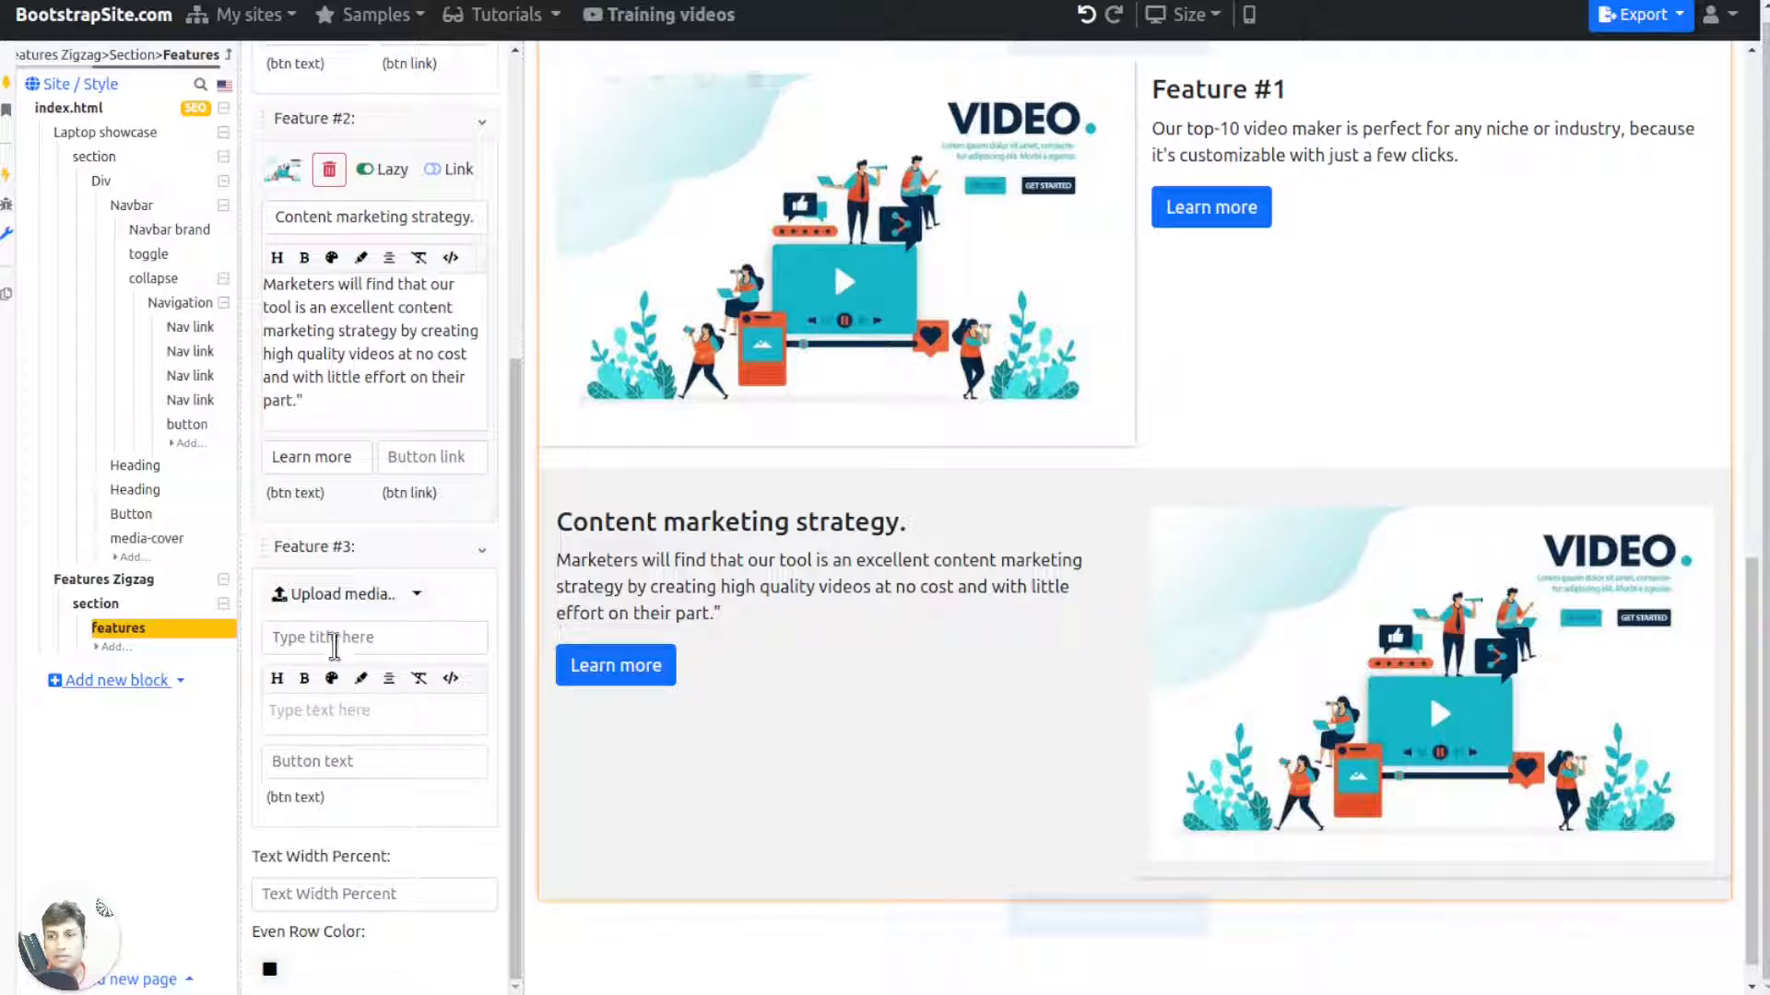
left_click(332, 637)
type("Fea")
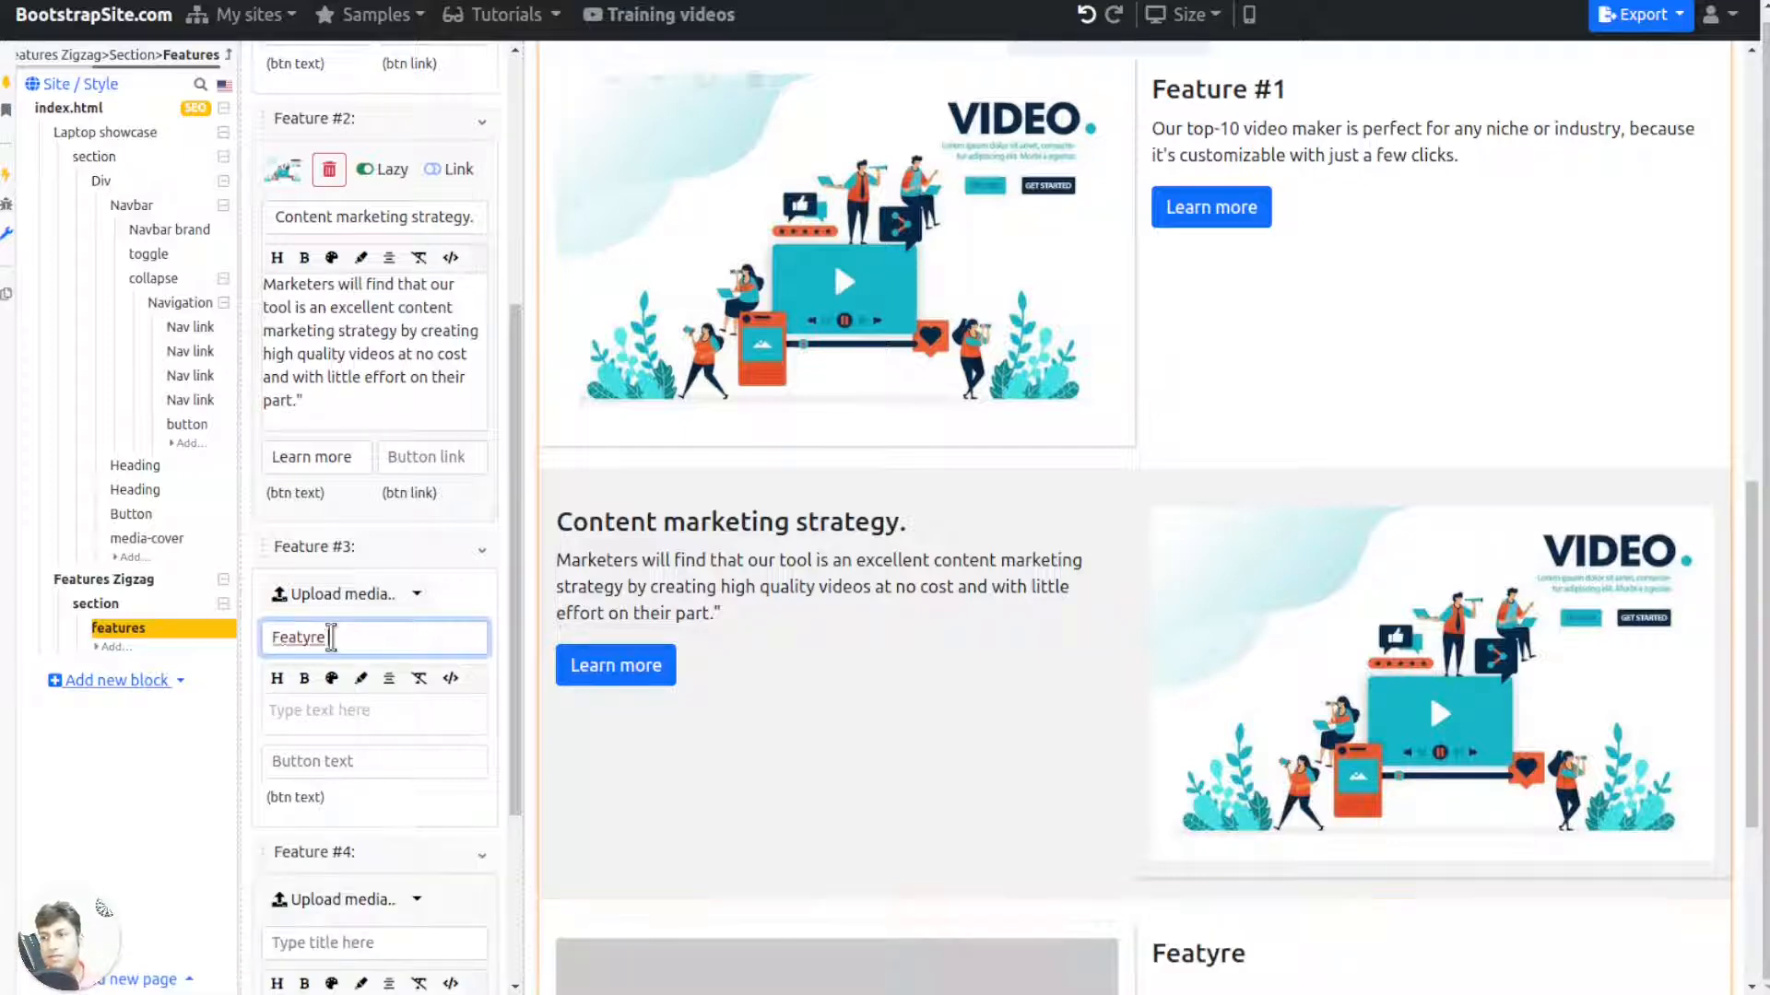
type("tyre")
key("BackSpace")
key("BackSpace")
key("BackSpace")
type("ure #3")
scroll(308, 724, "down", 3)
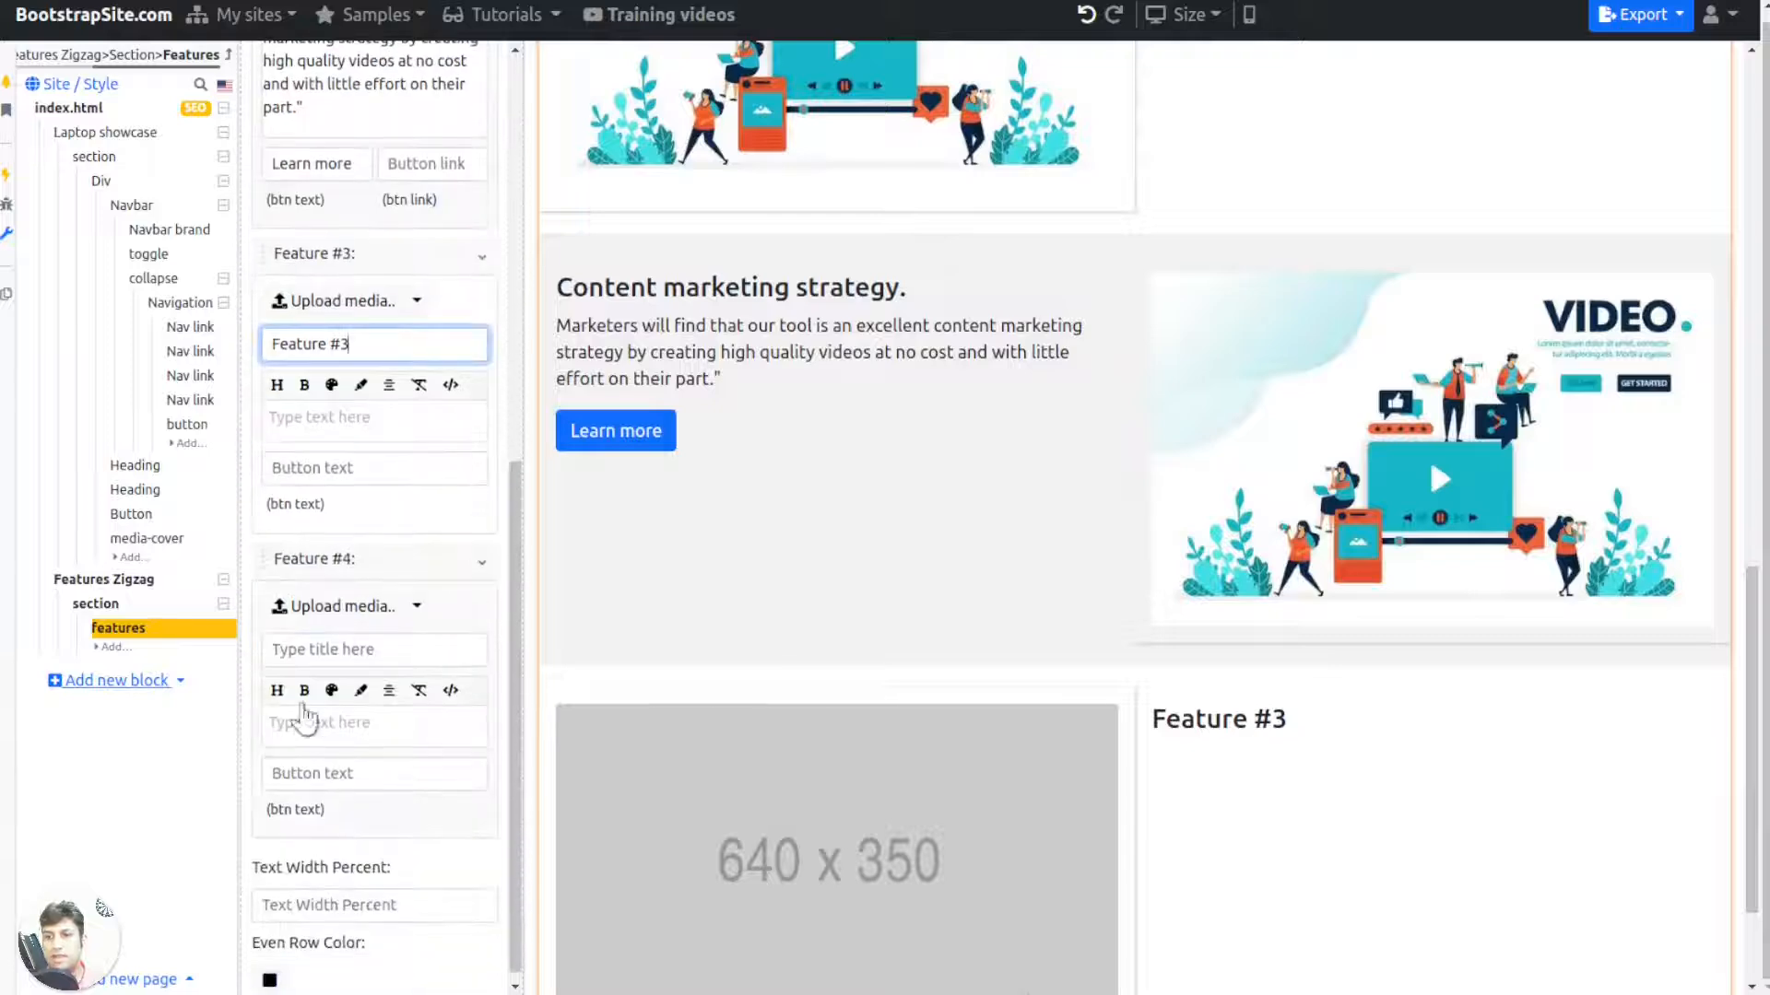
Step: Browse the Comparison Tables and Calls To Actions categories of page blocks
left_click(83, 108)
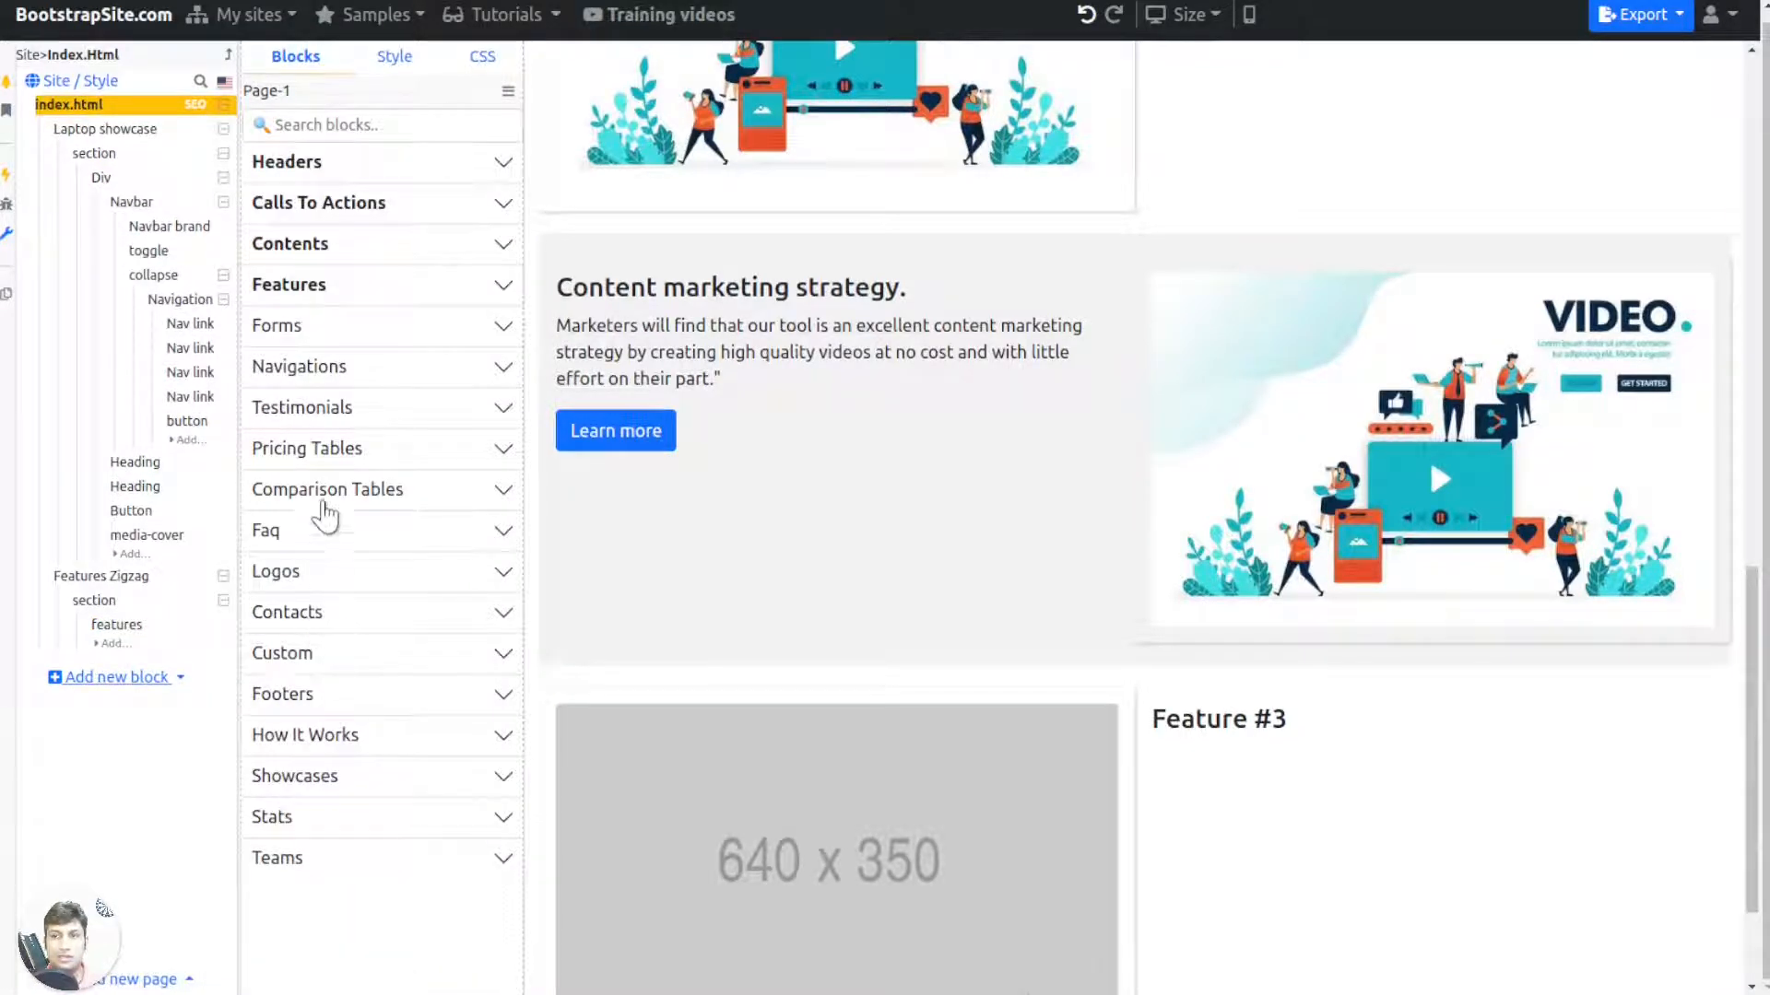
left_click(324, 498)
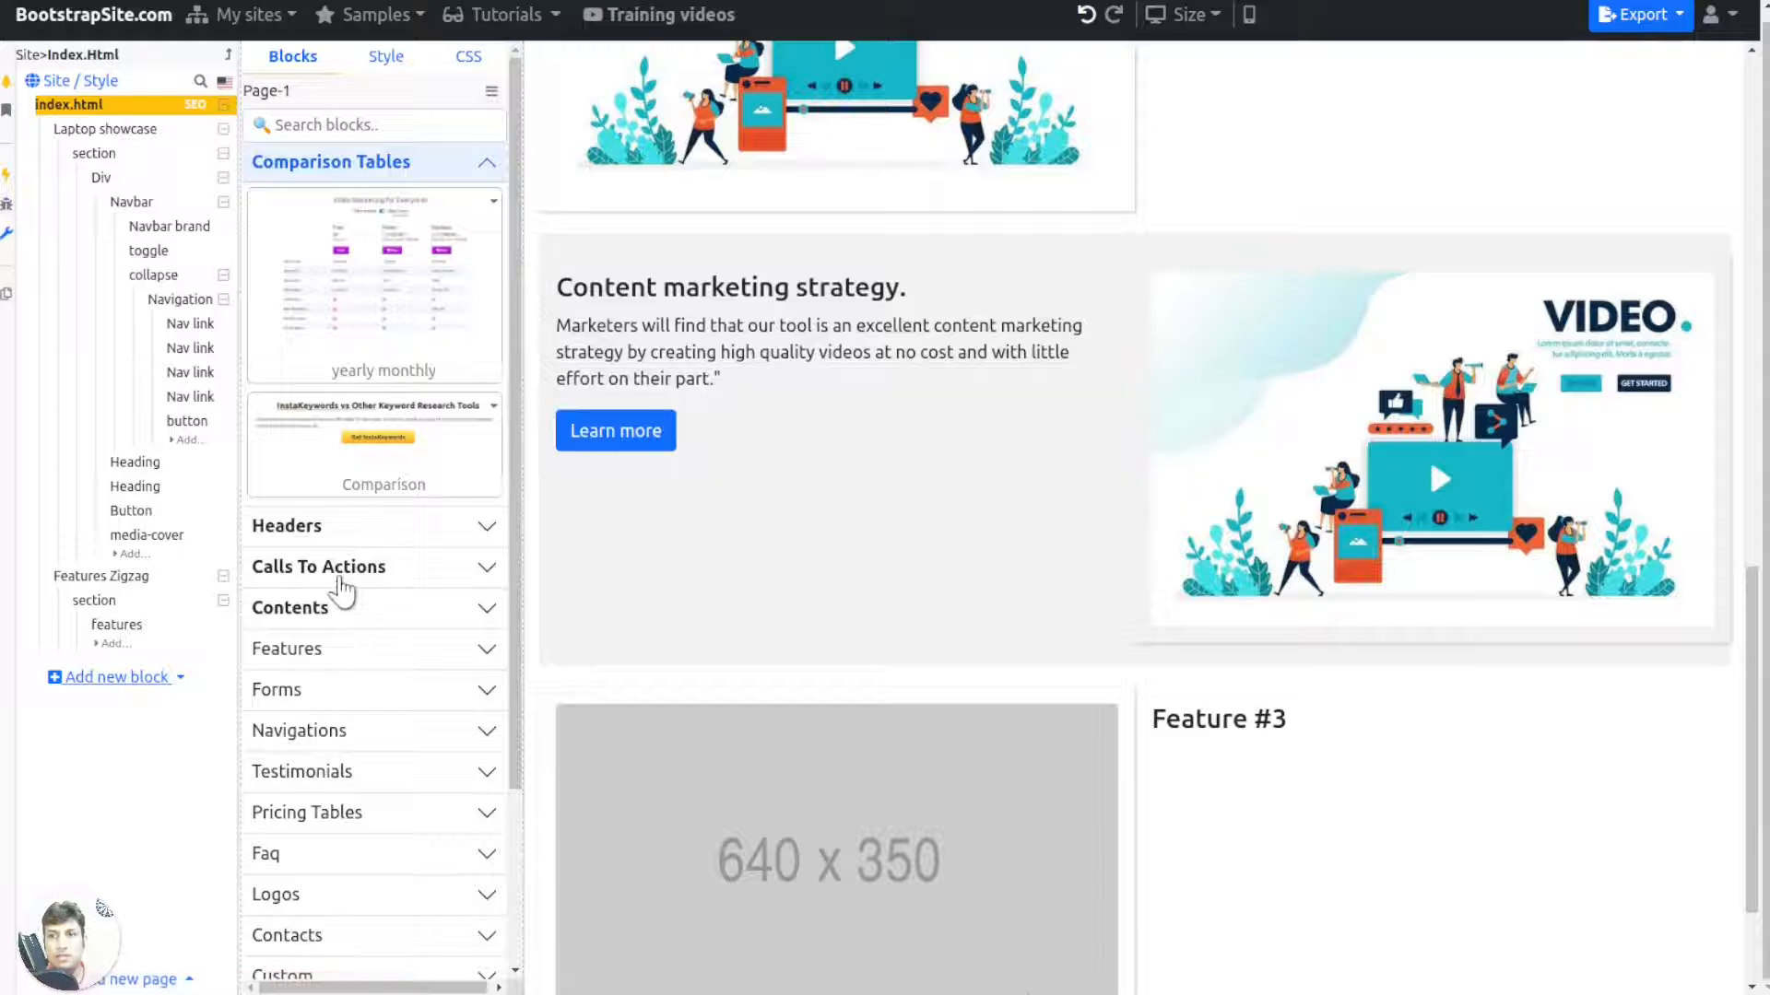
left_click(340, 577)
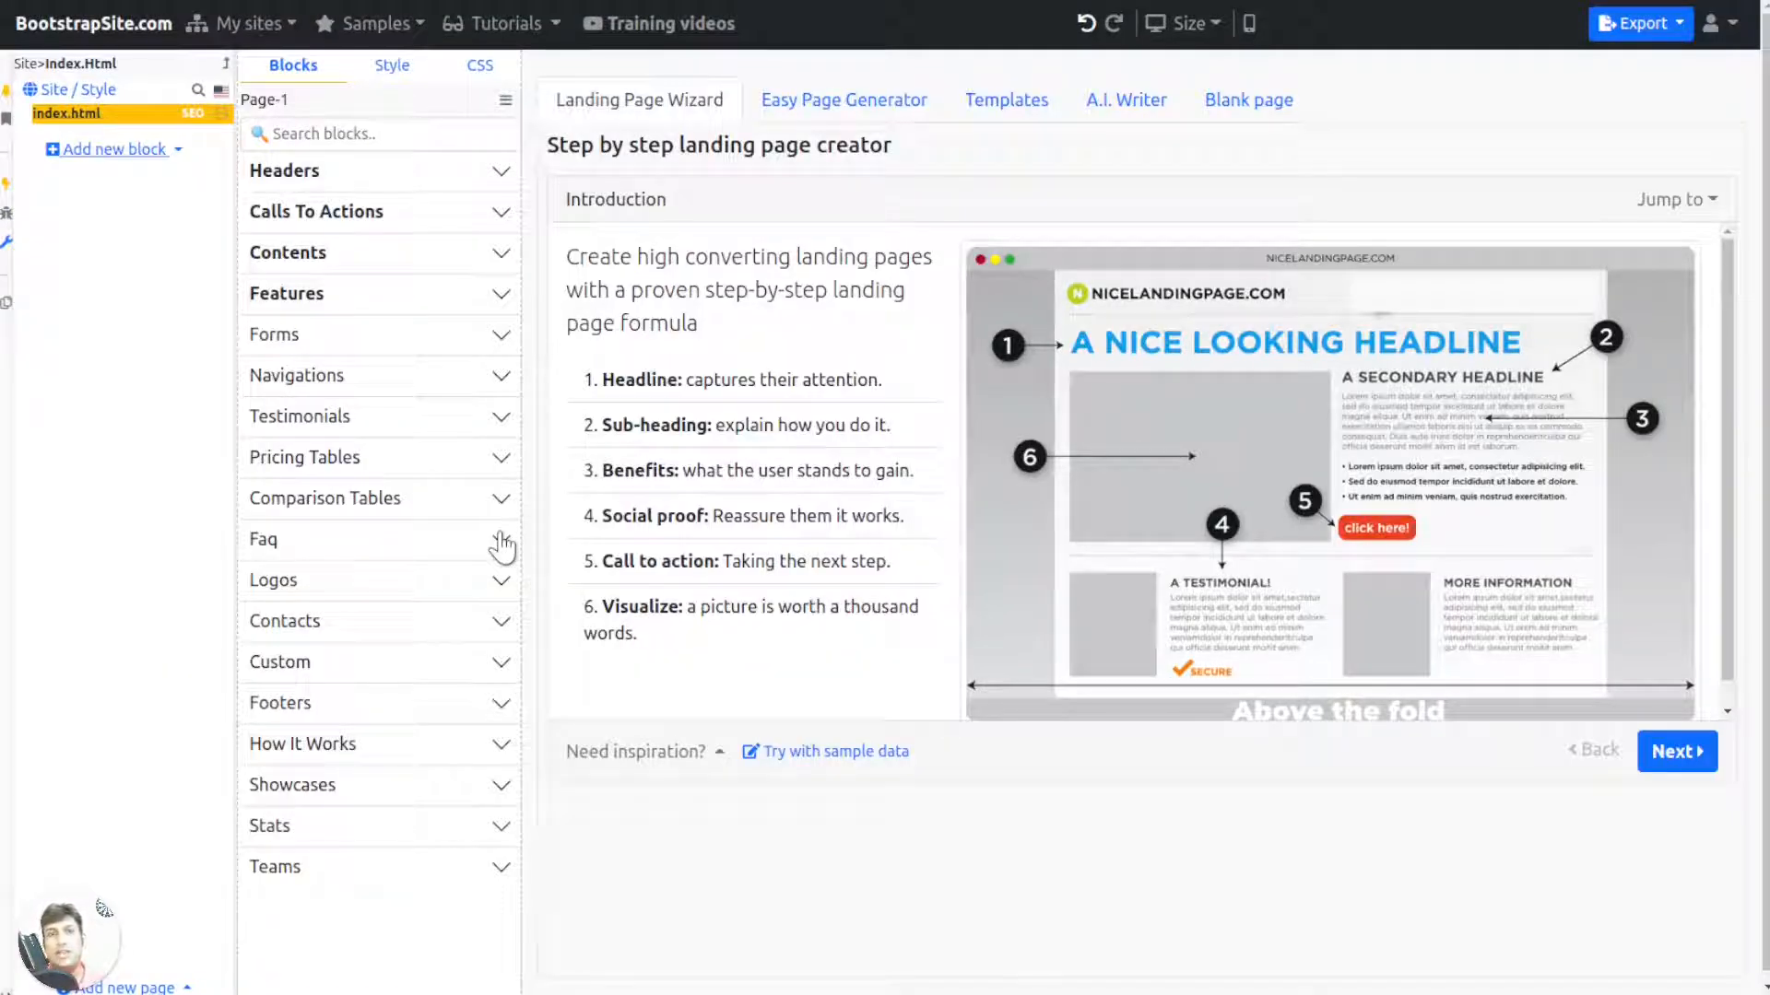
Step: Fill the landing page wizard with sample data and continue past the product info to the headline step
left_click_drag(559, 146, 701, 152)
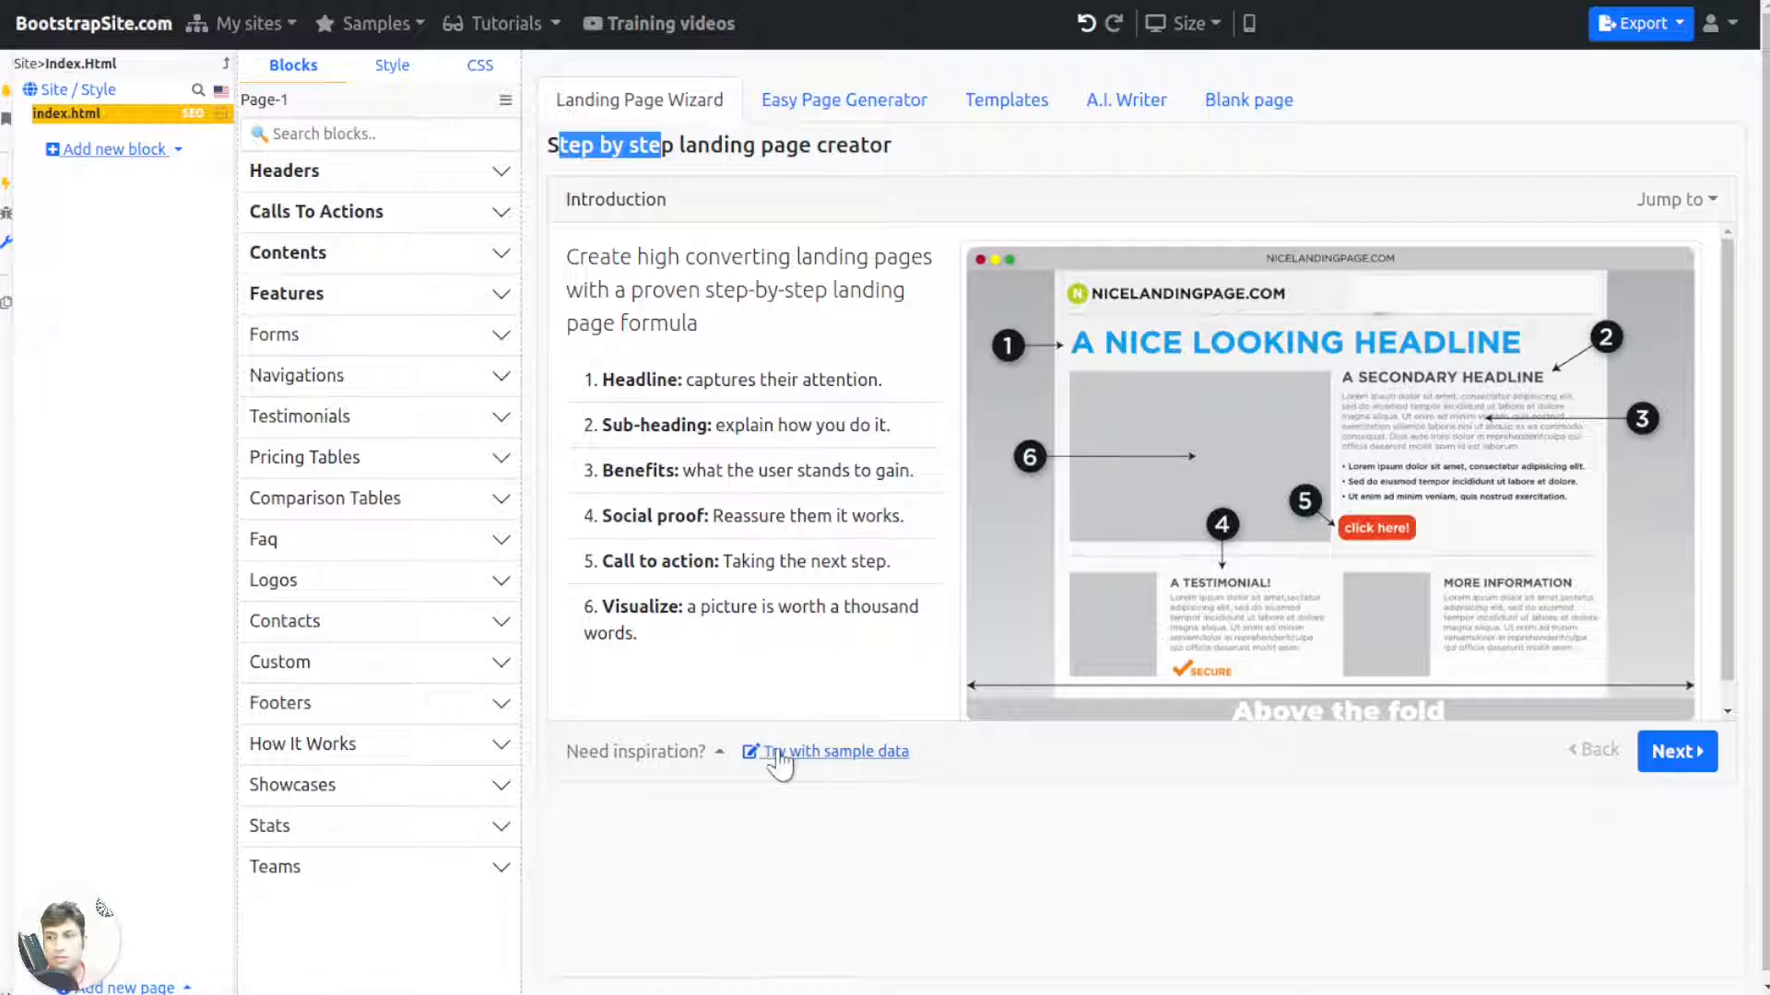
left_click(854, 756)
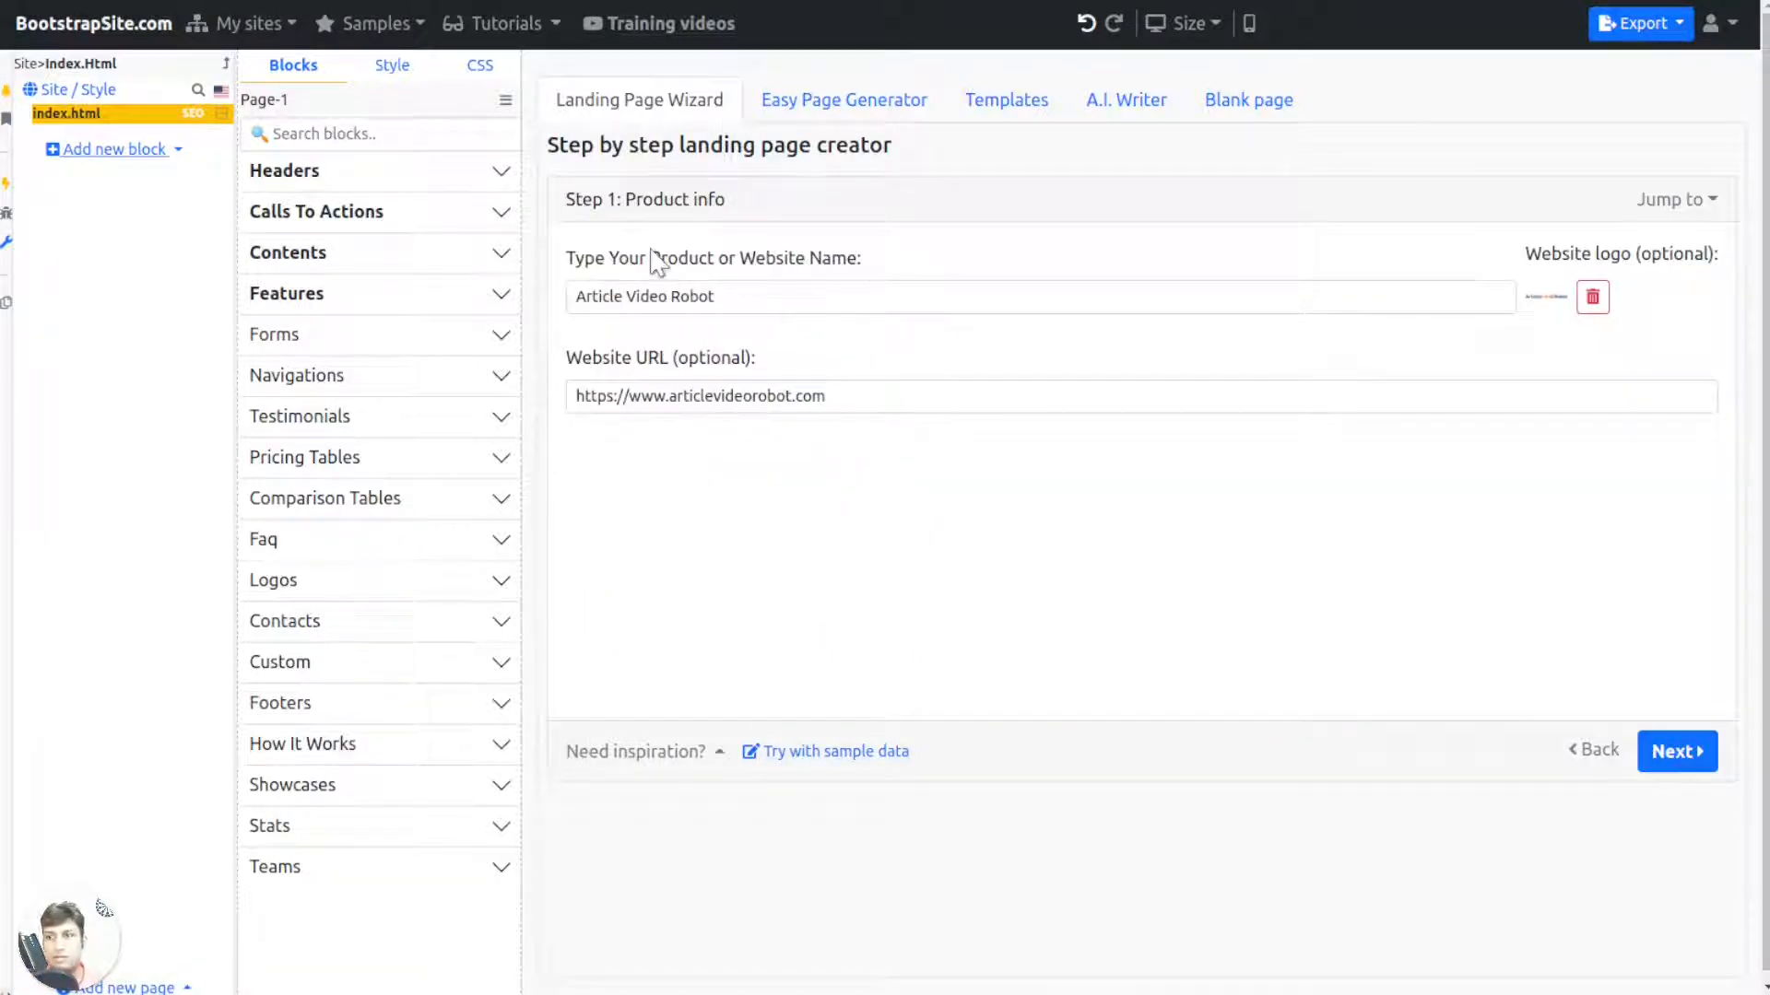
left_click_drag(572, 354, 654, 355)
left_click(585, 357)
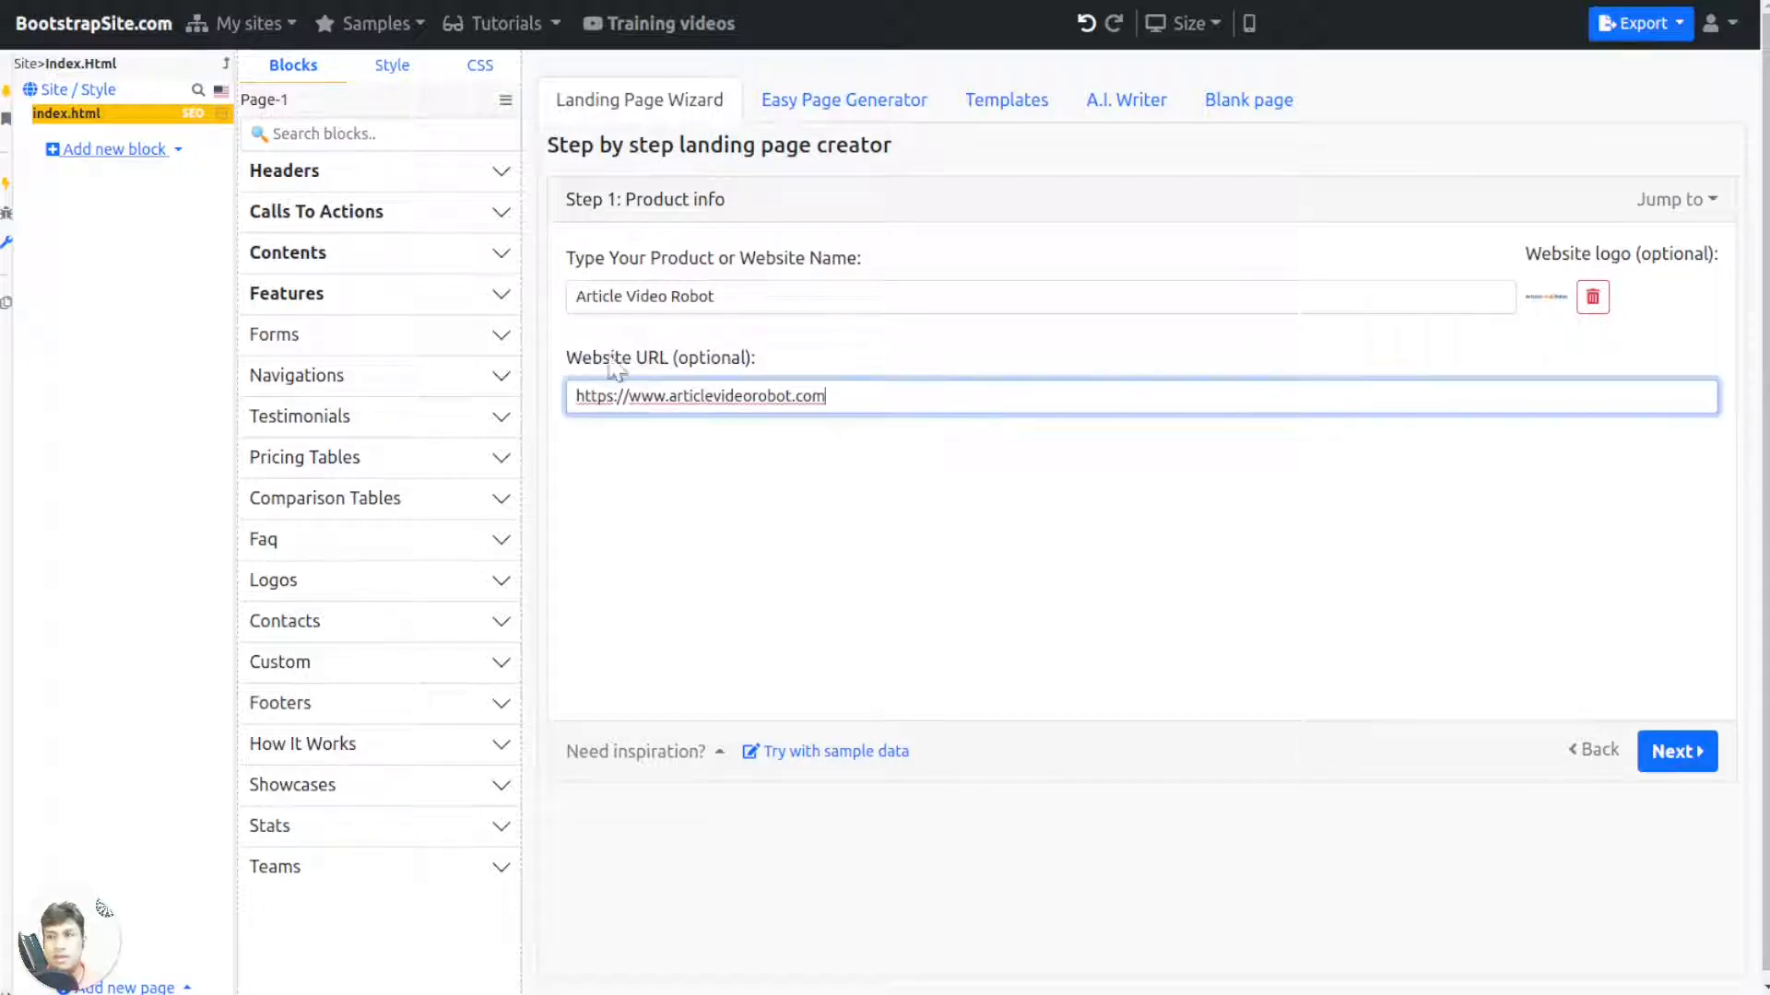
left_click(1670, 751)
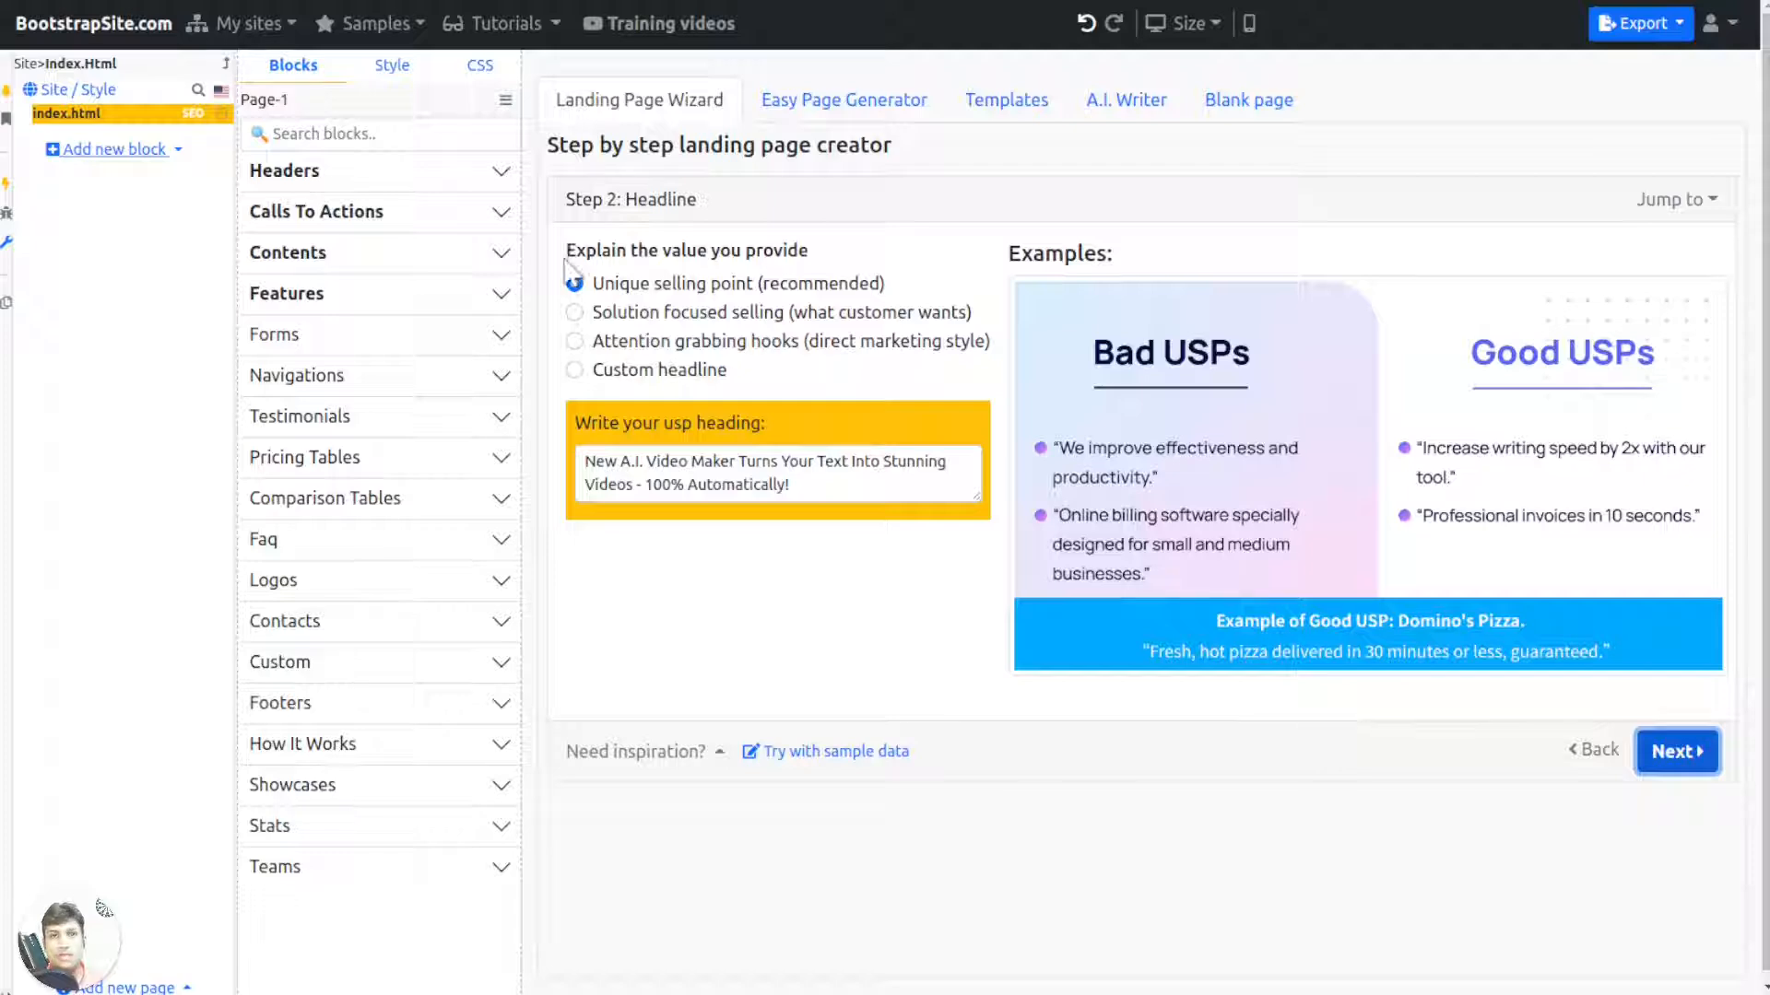
Step: Review the wizard's headline options and continue to the subheading step, keeping the sample texts
left_click_drag(558, 250, 809, 251)
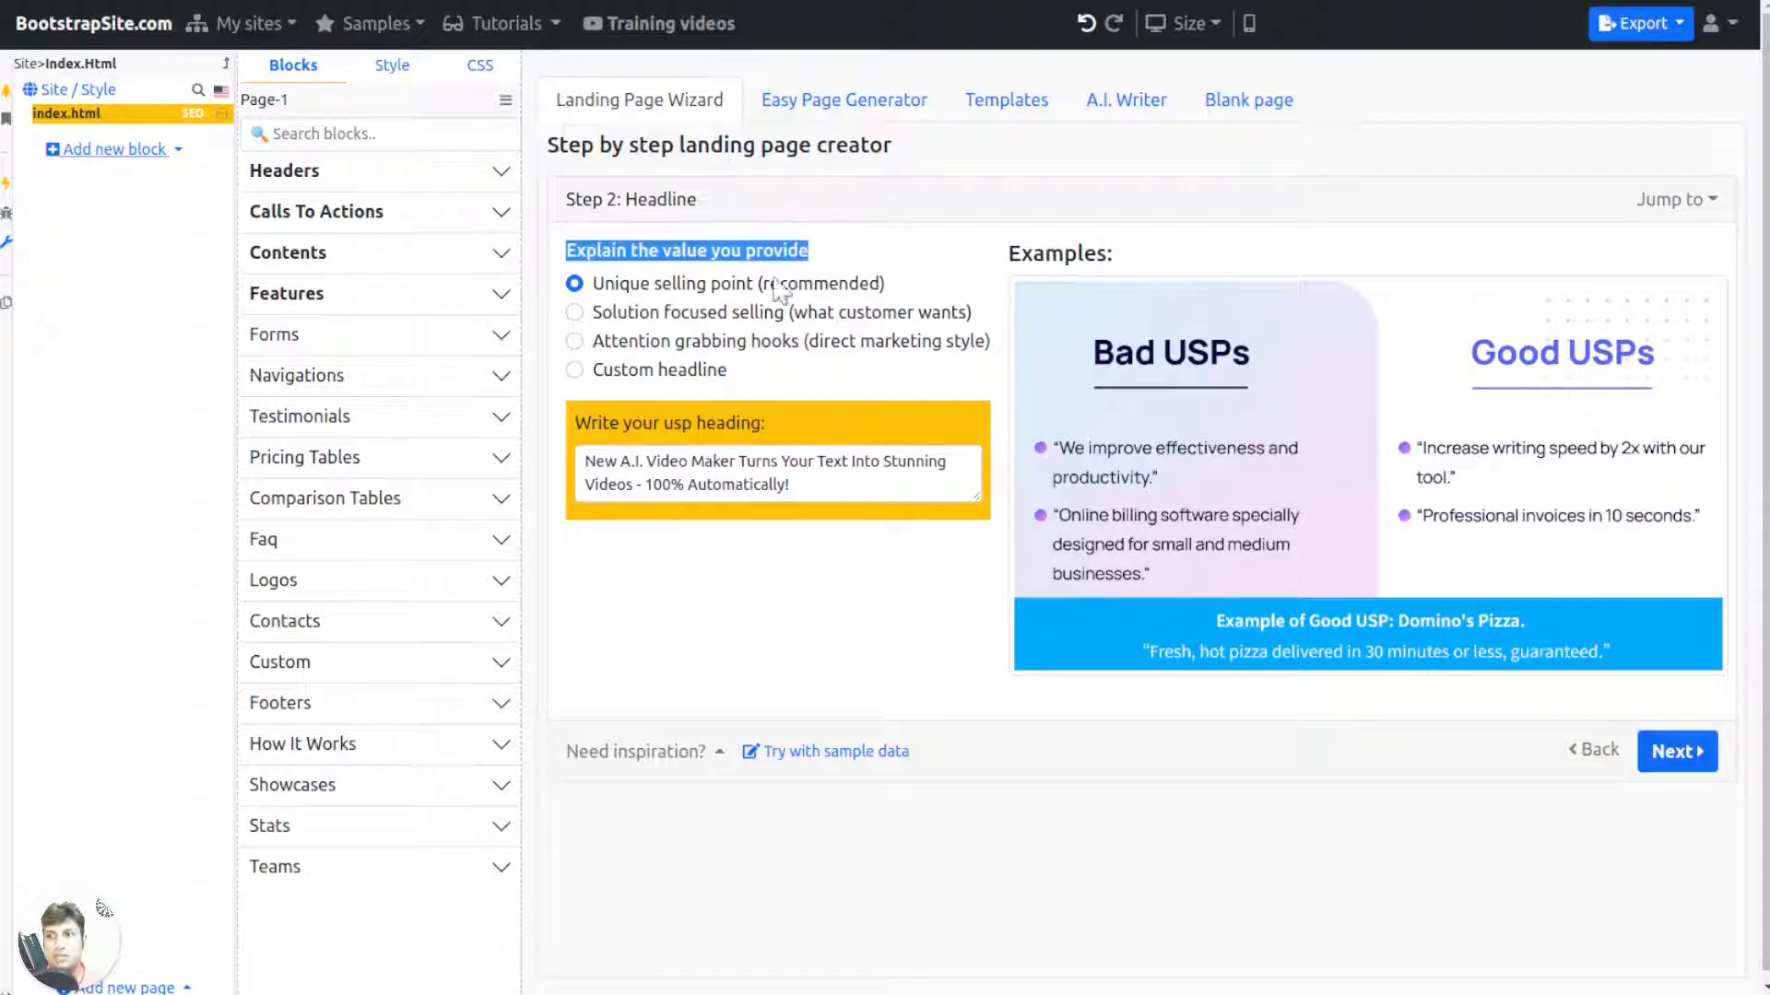
left_click(622, 313)
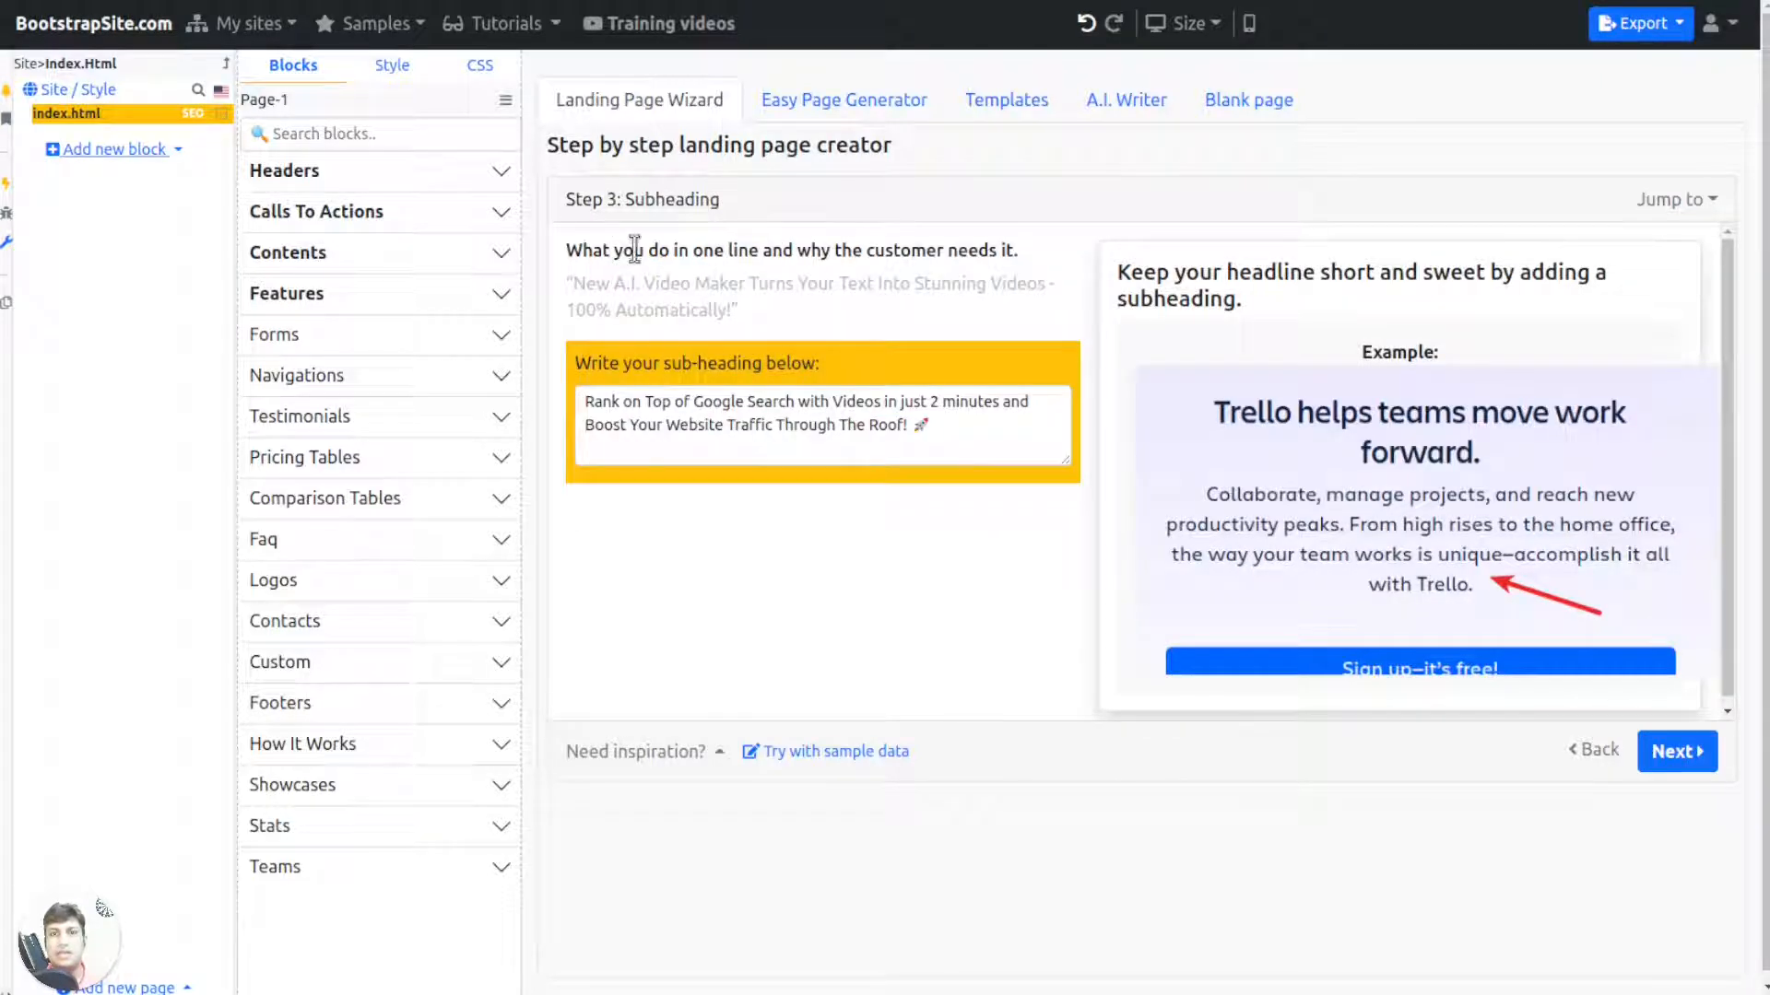
triple_click(965, 428)
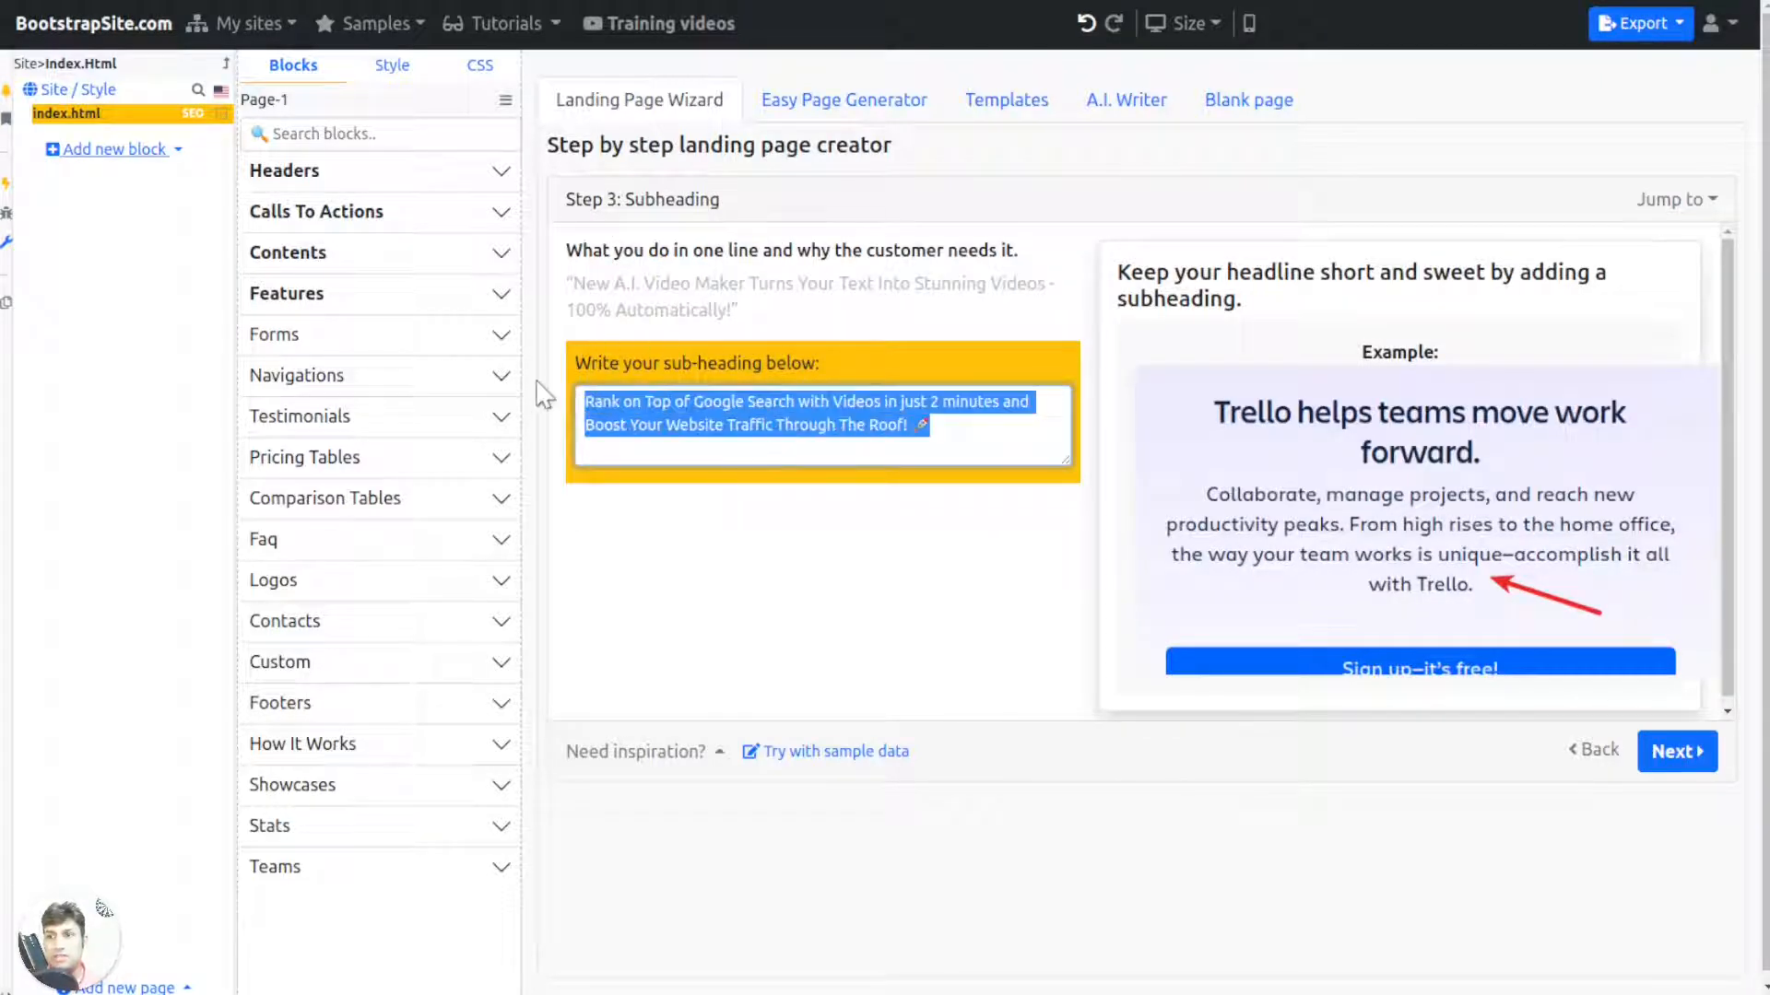
Step: Advance through the remaining wizard steps with the sample data and choose the dark blue page design with the video area
left_click(1686, 752)
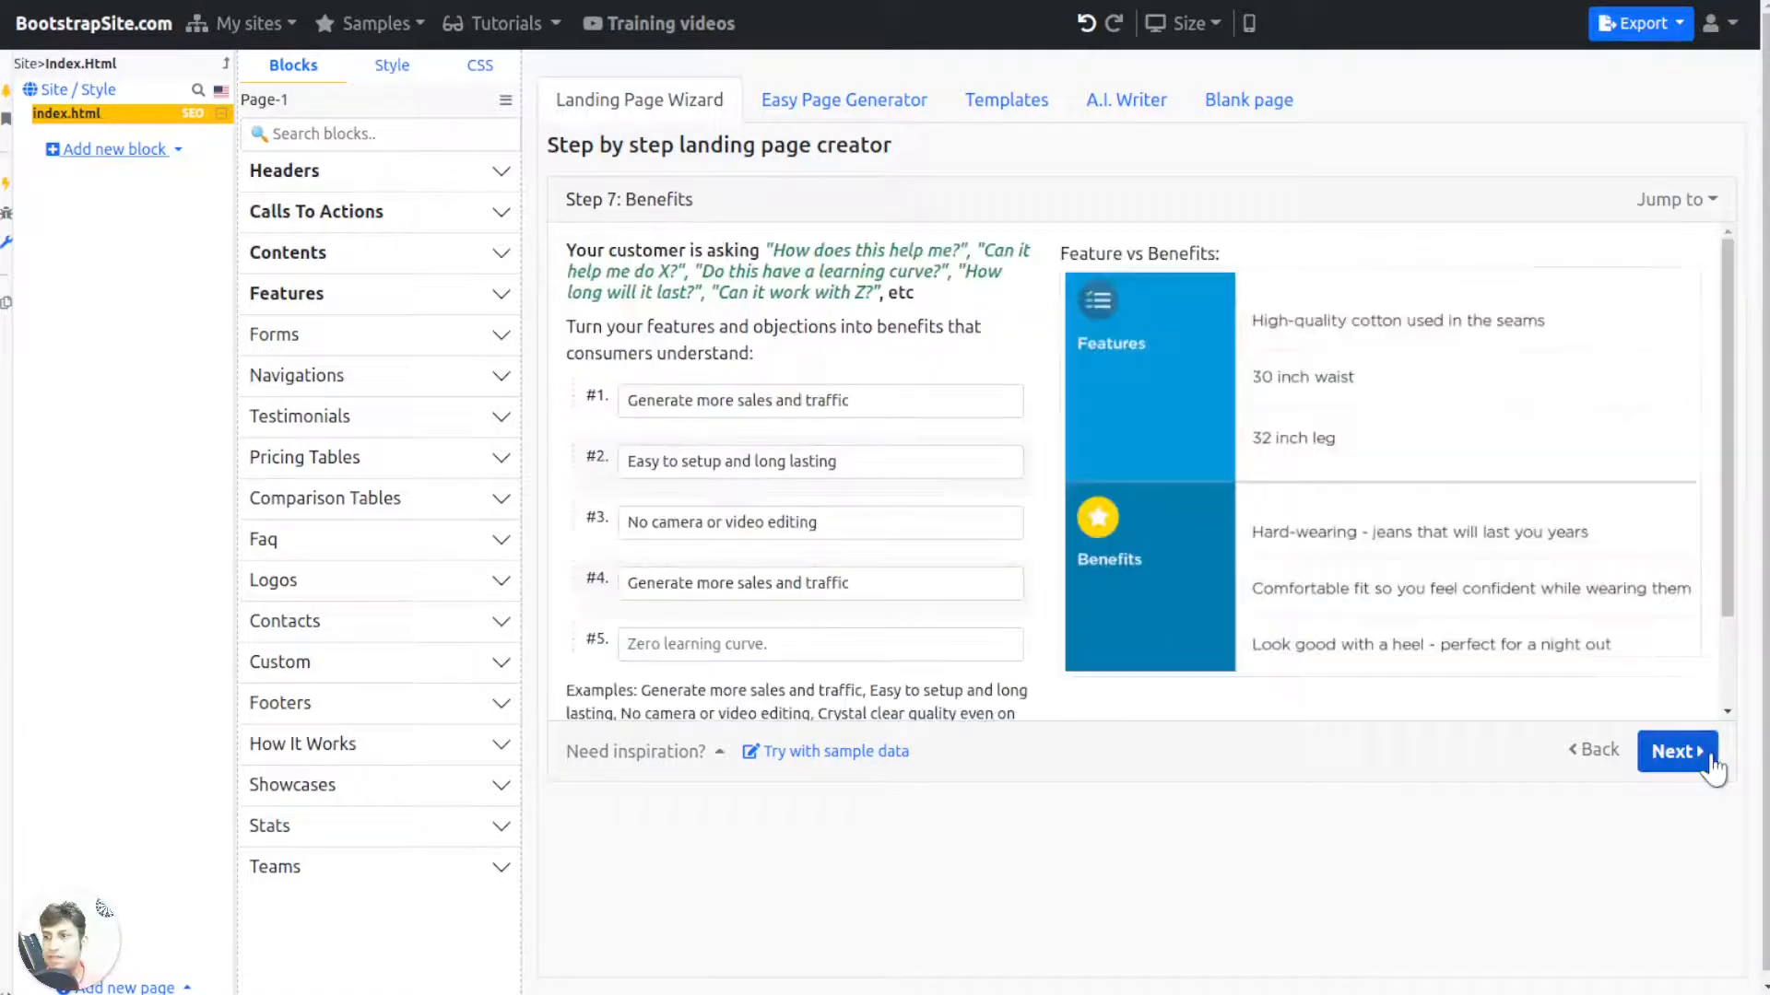
left_click(1710, 760)
left_click(1711, 760)
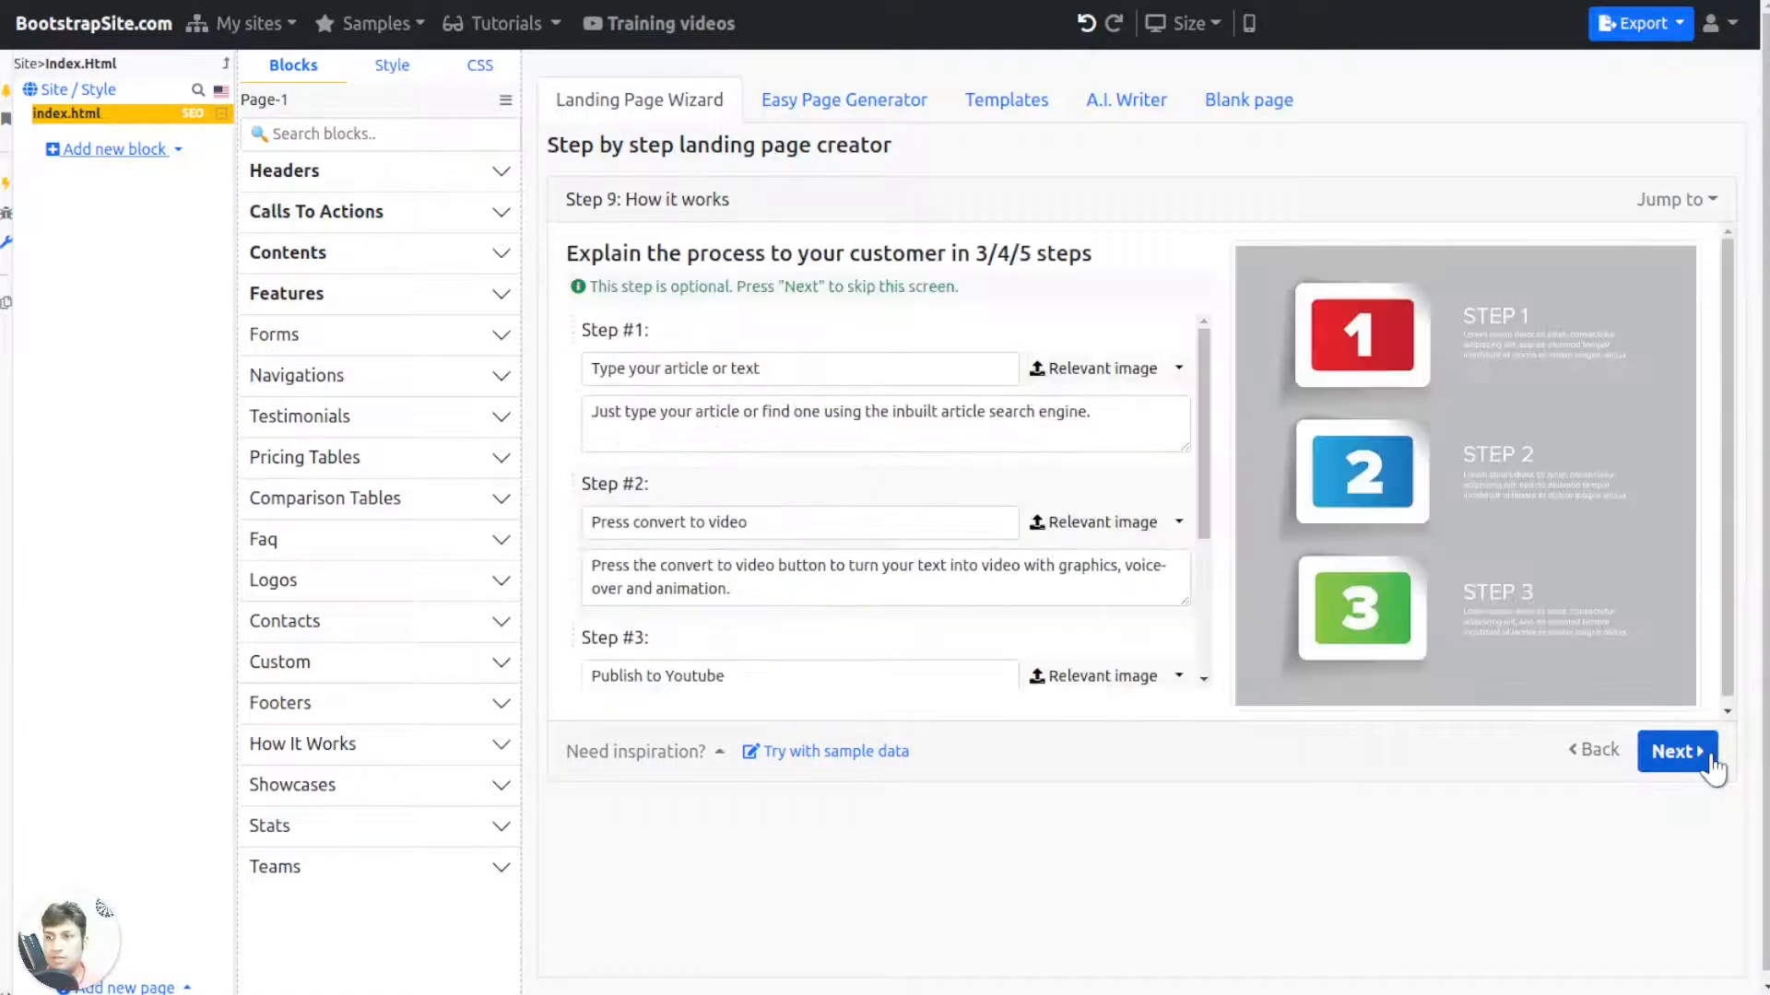
left_click(1711, 760)
left_click(1711, 759)
left_click(1711, 760)
left_click(1711, 760)
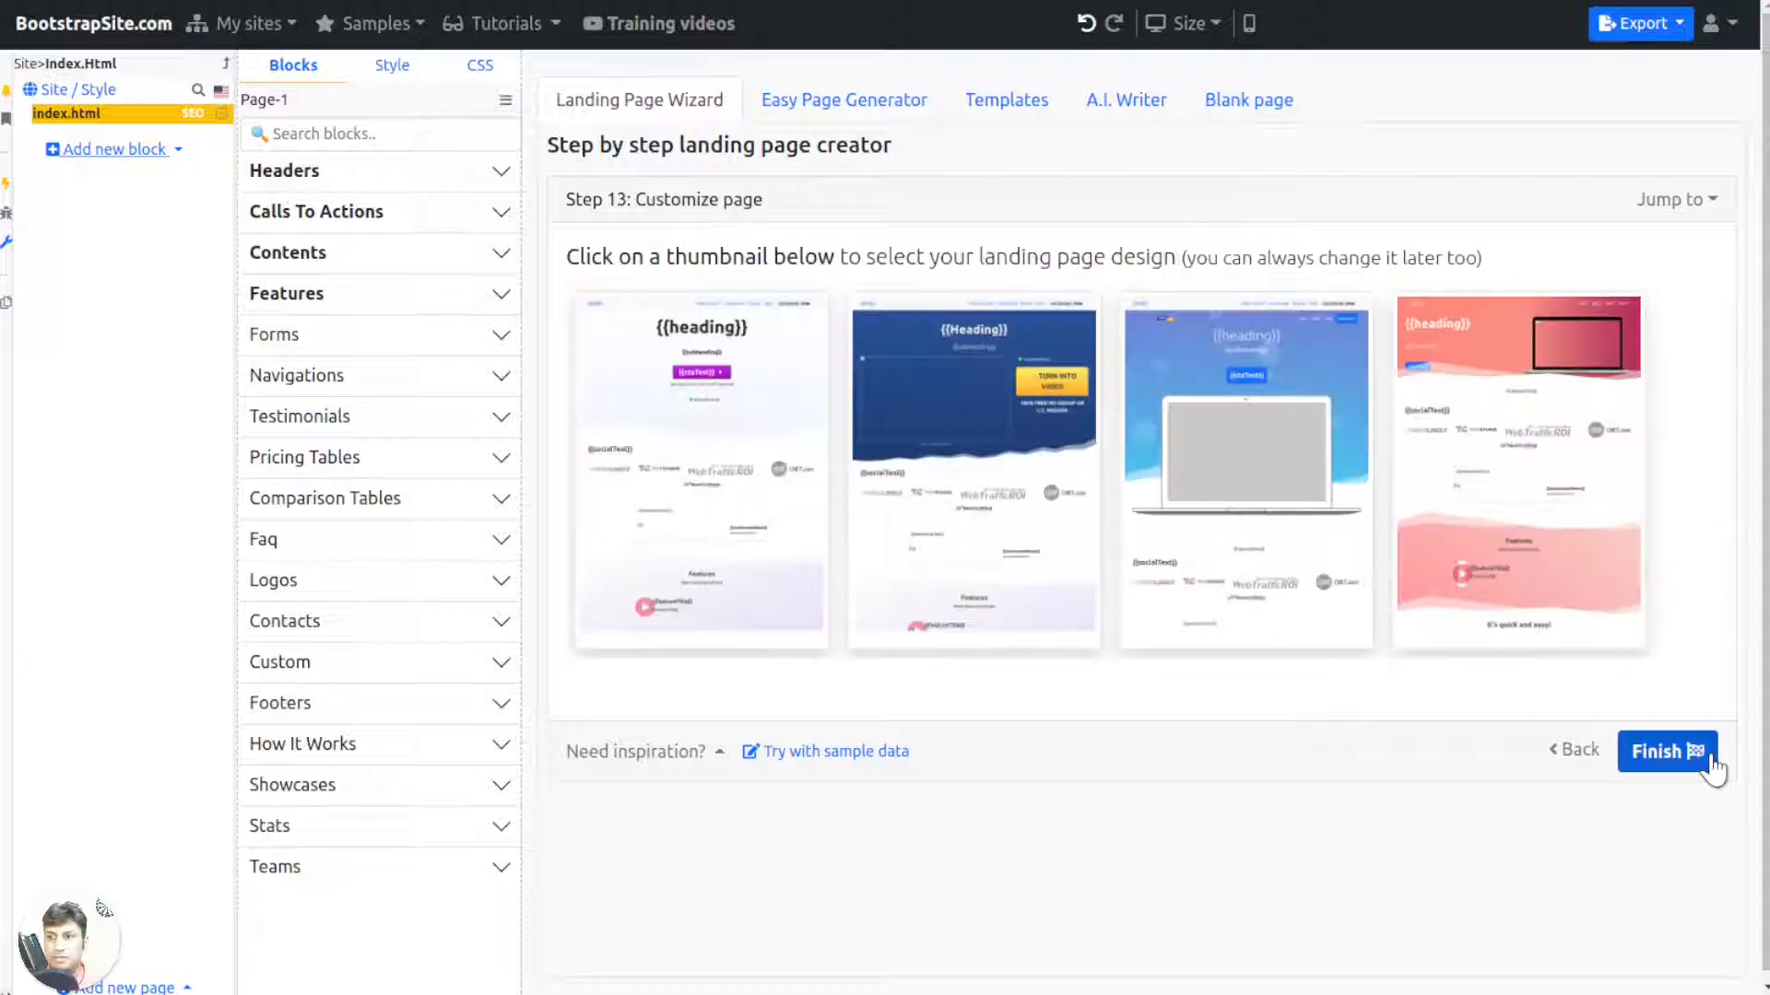
left_click(987, 399)
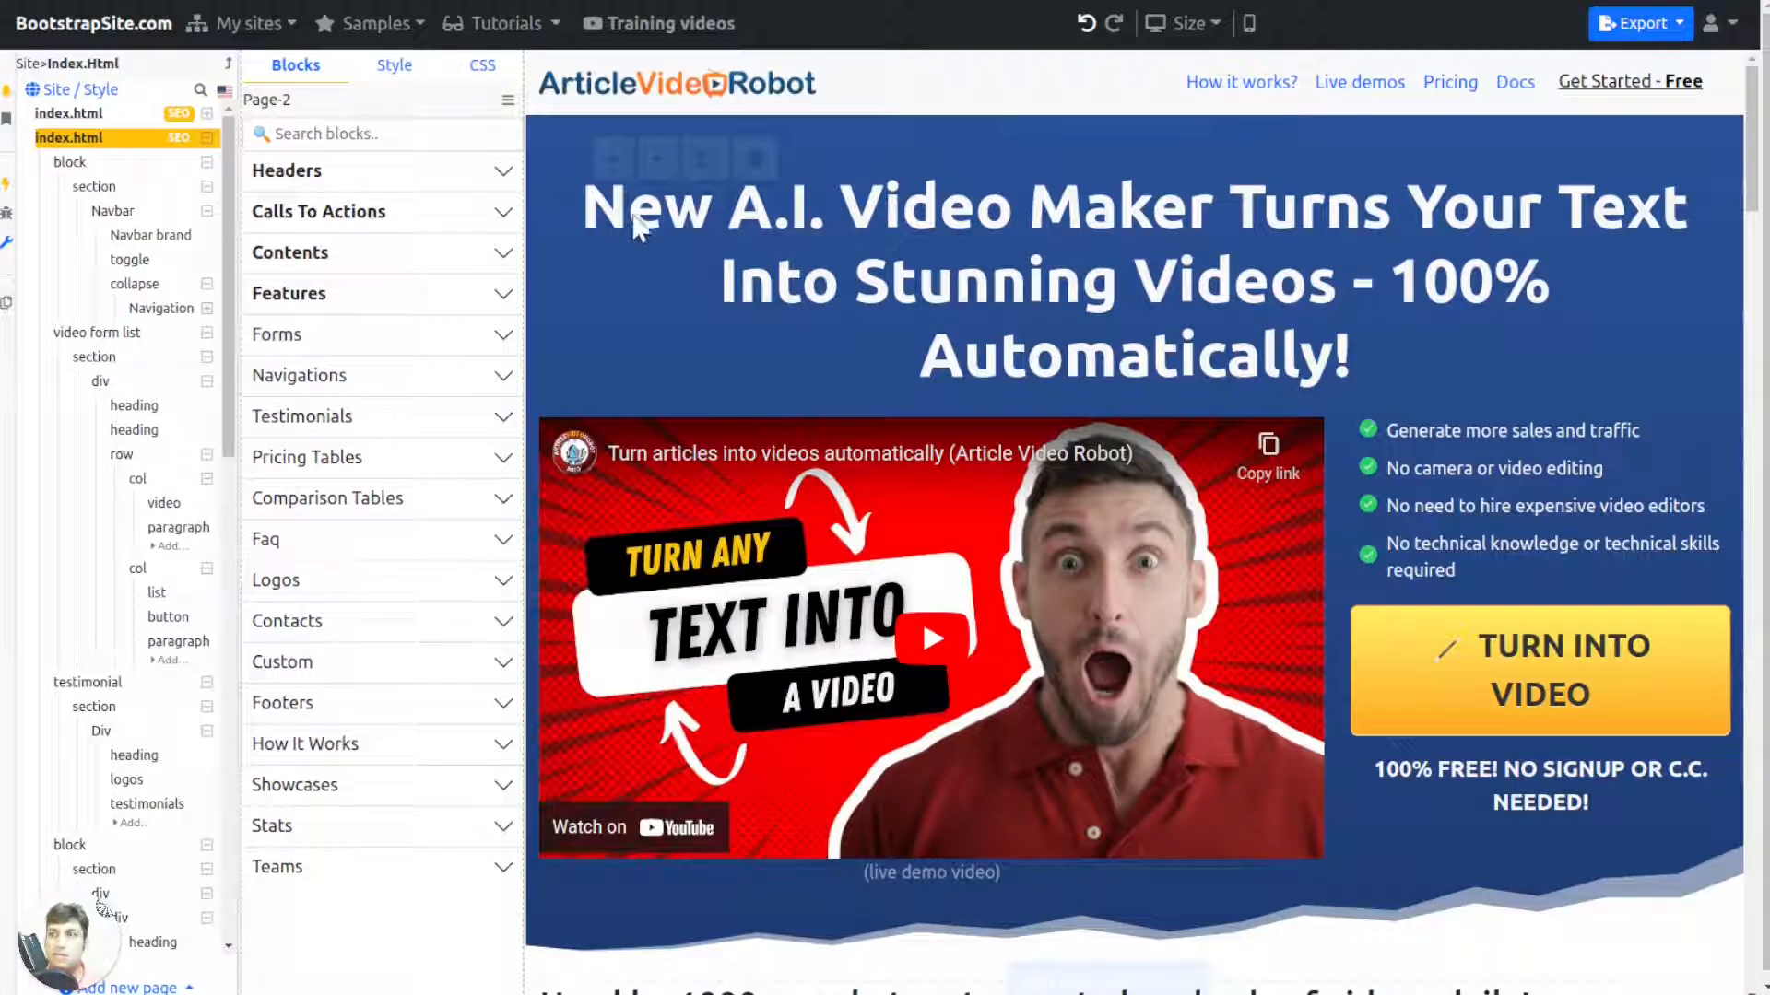
Step: Examine the generated landing page from the video header down to the pricing section
scroll(921, 600, "down", 2)
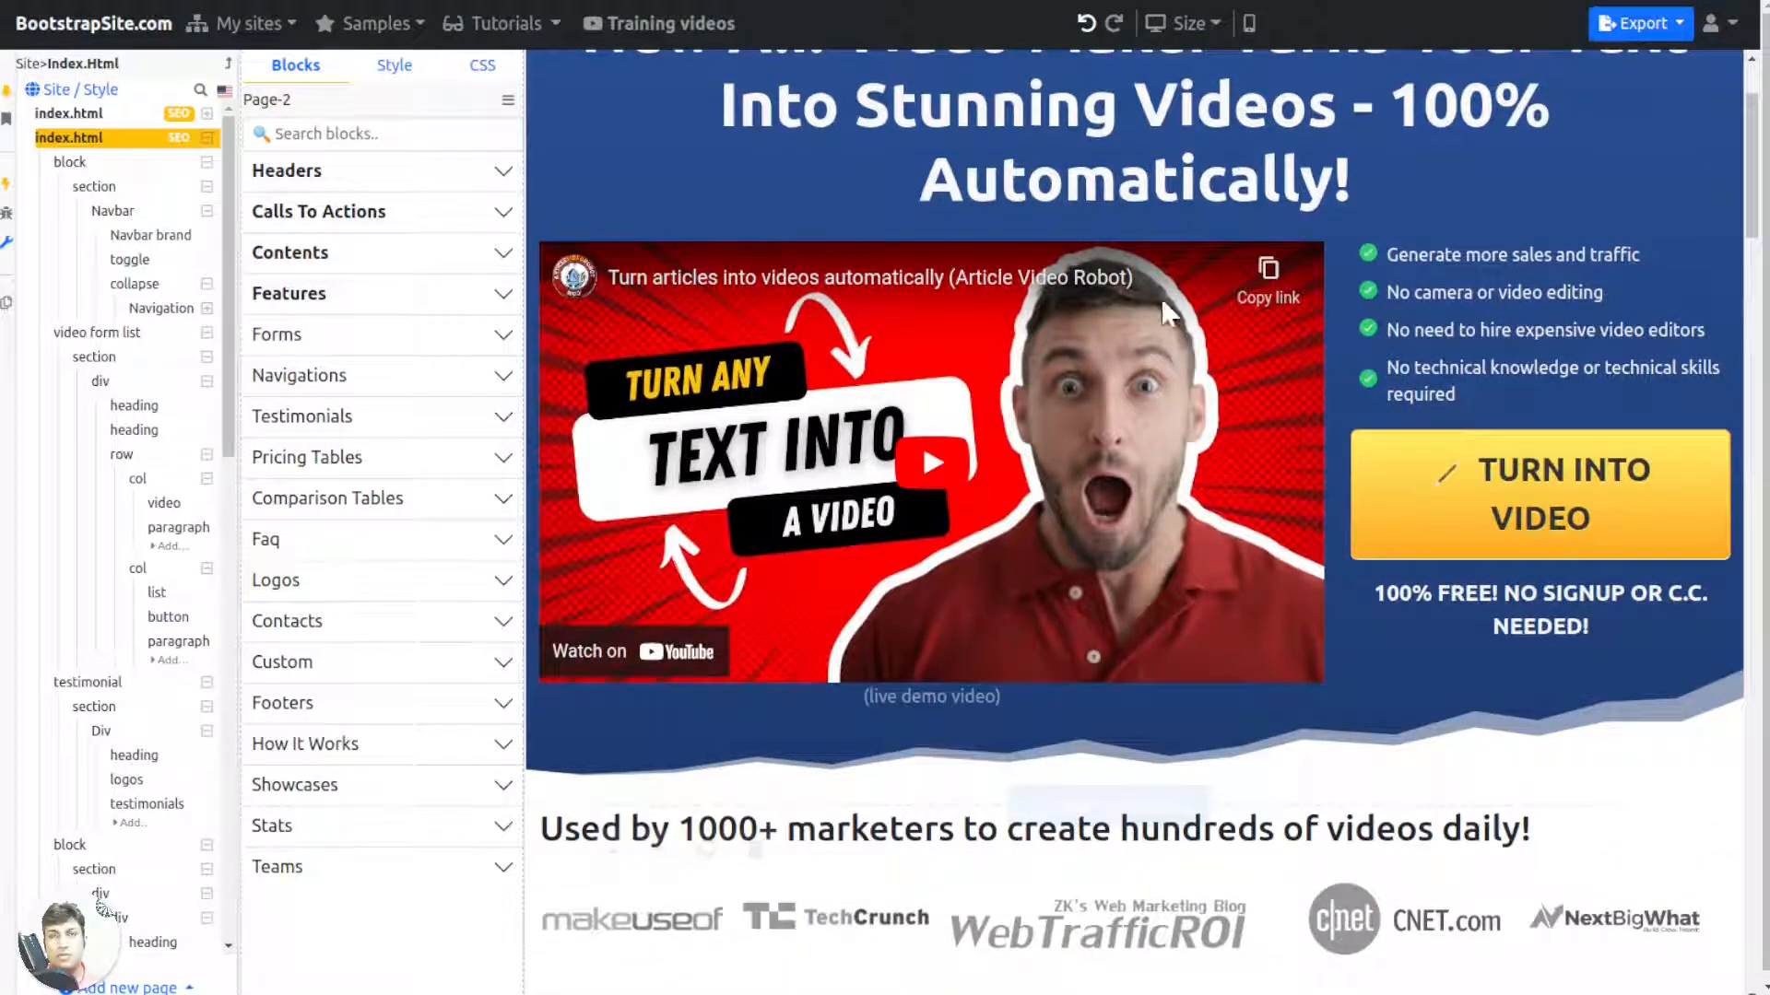
scroll(1328, 340, "down", 8)
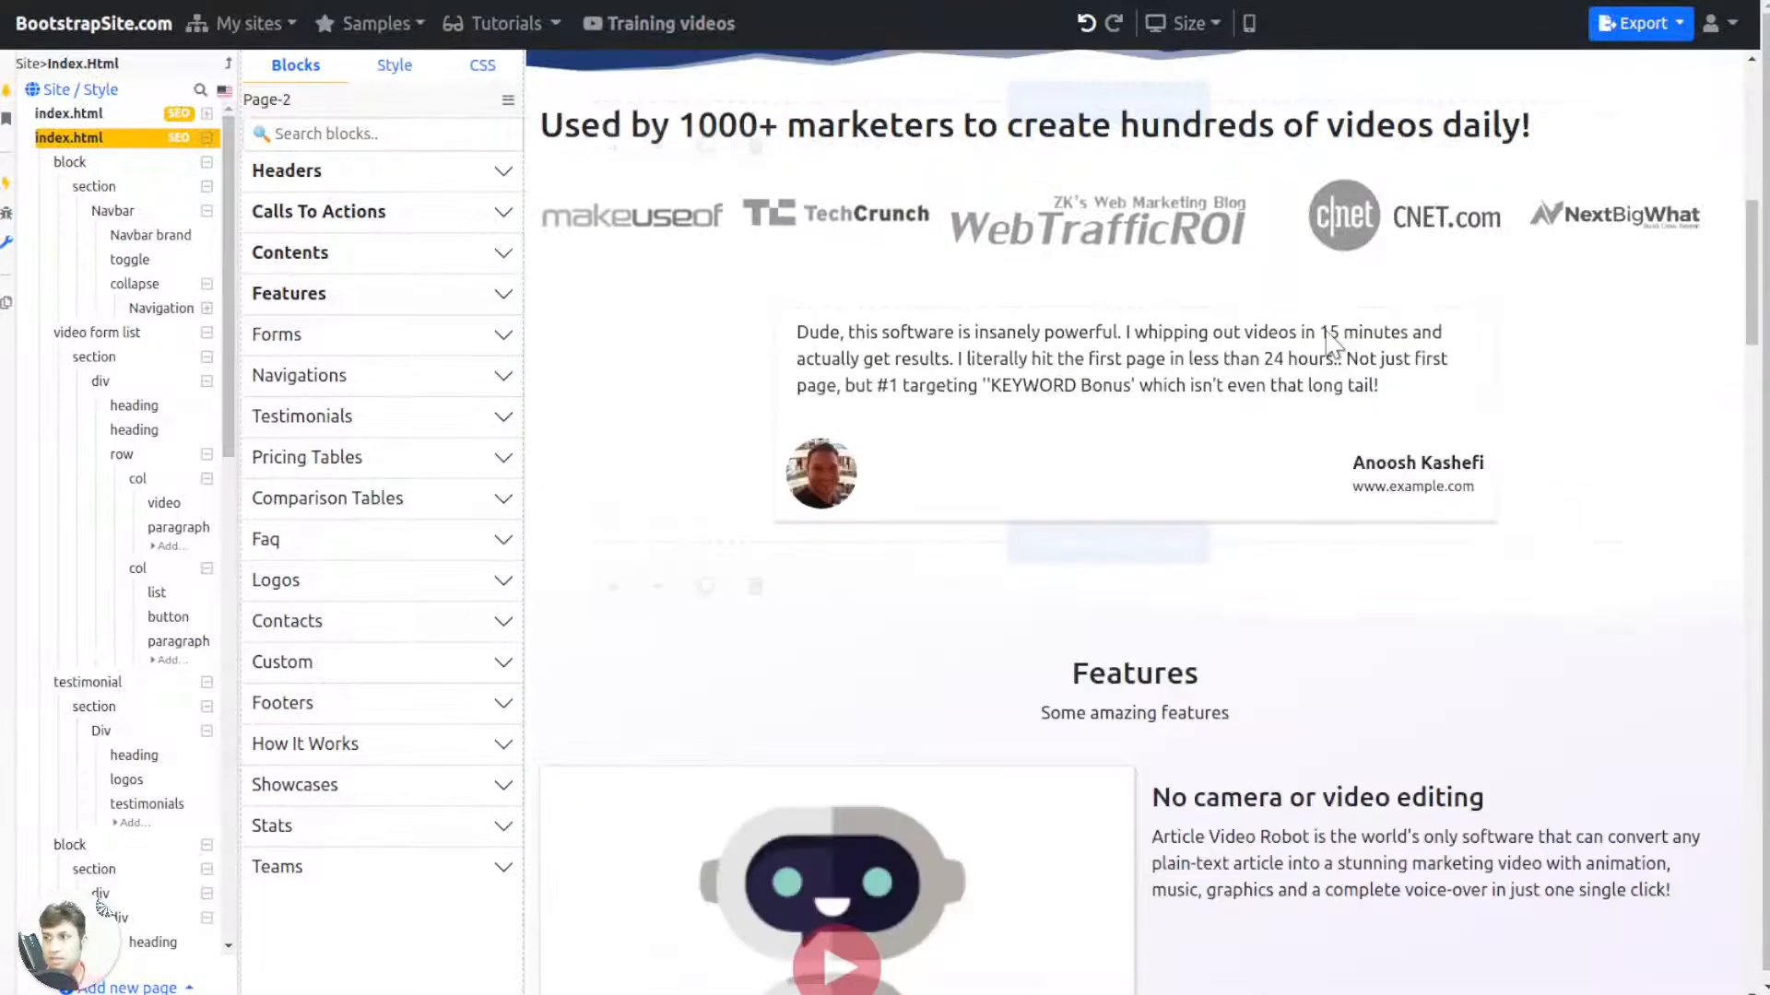
scroll(1327, 341, "down", 13)
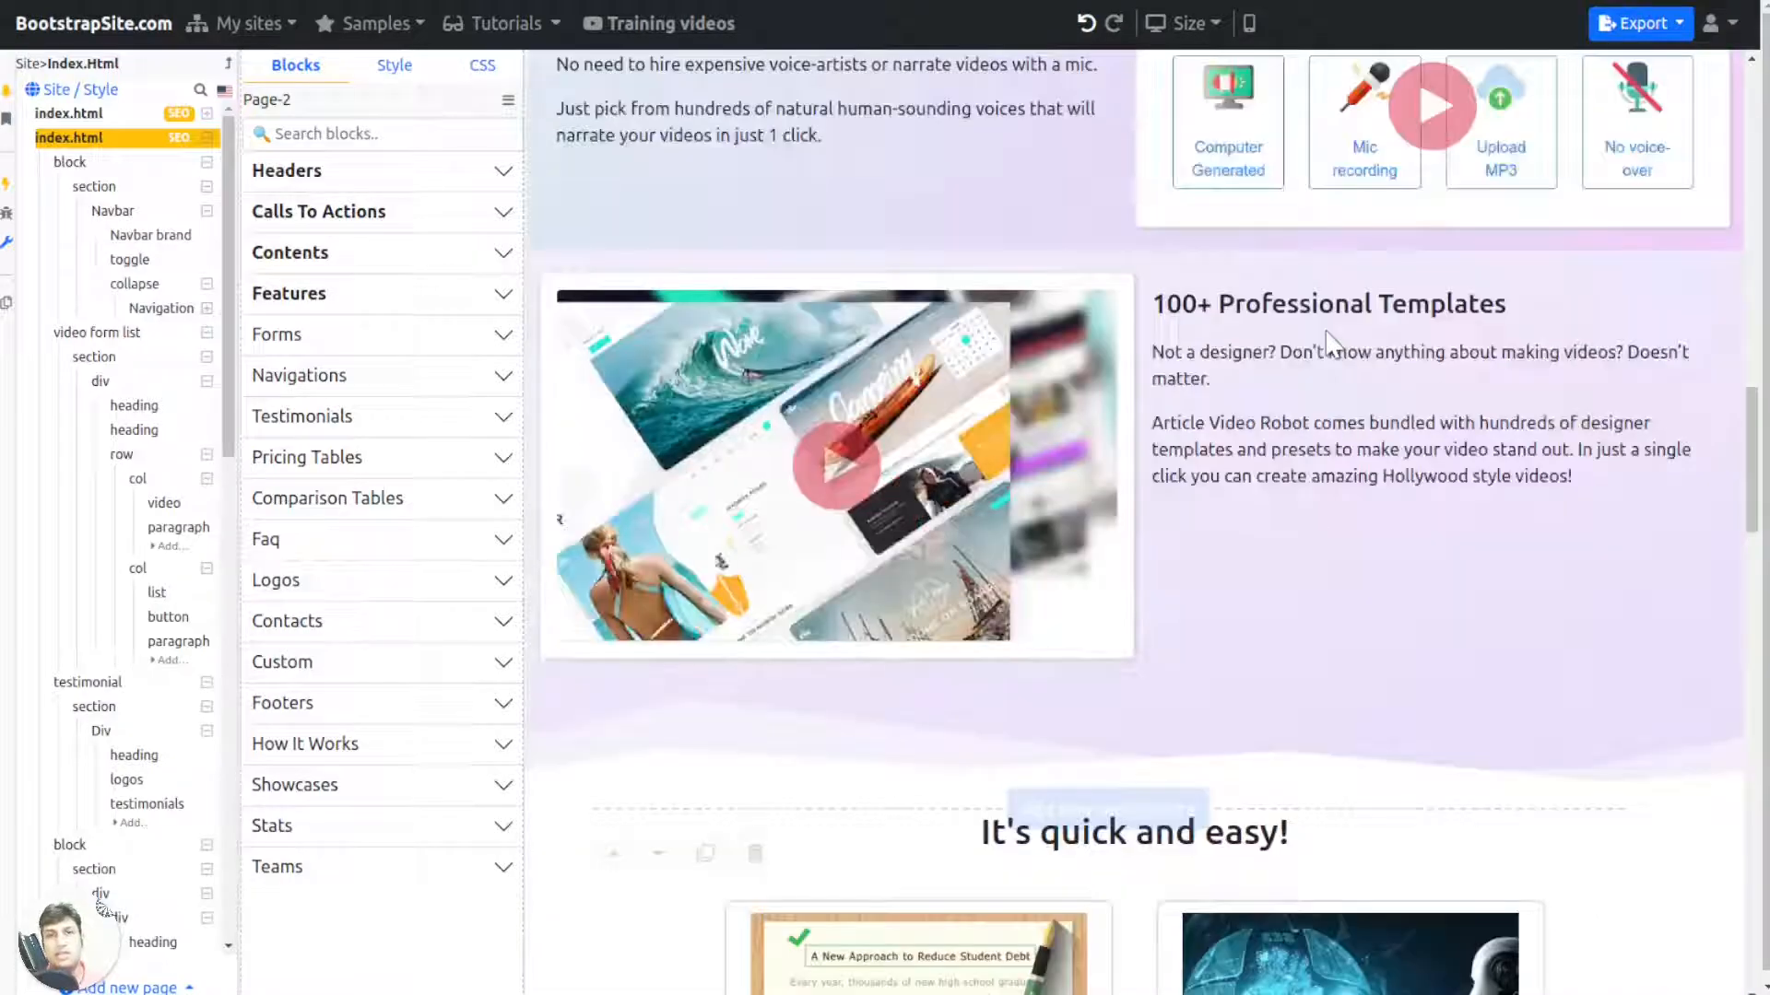
scroll(1328, 341, "down", 13)
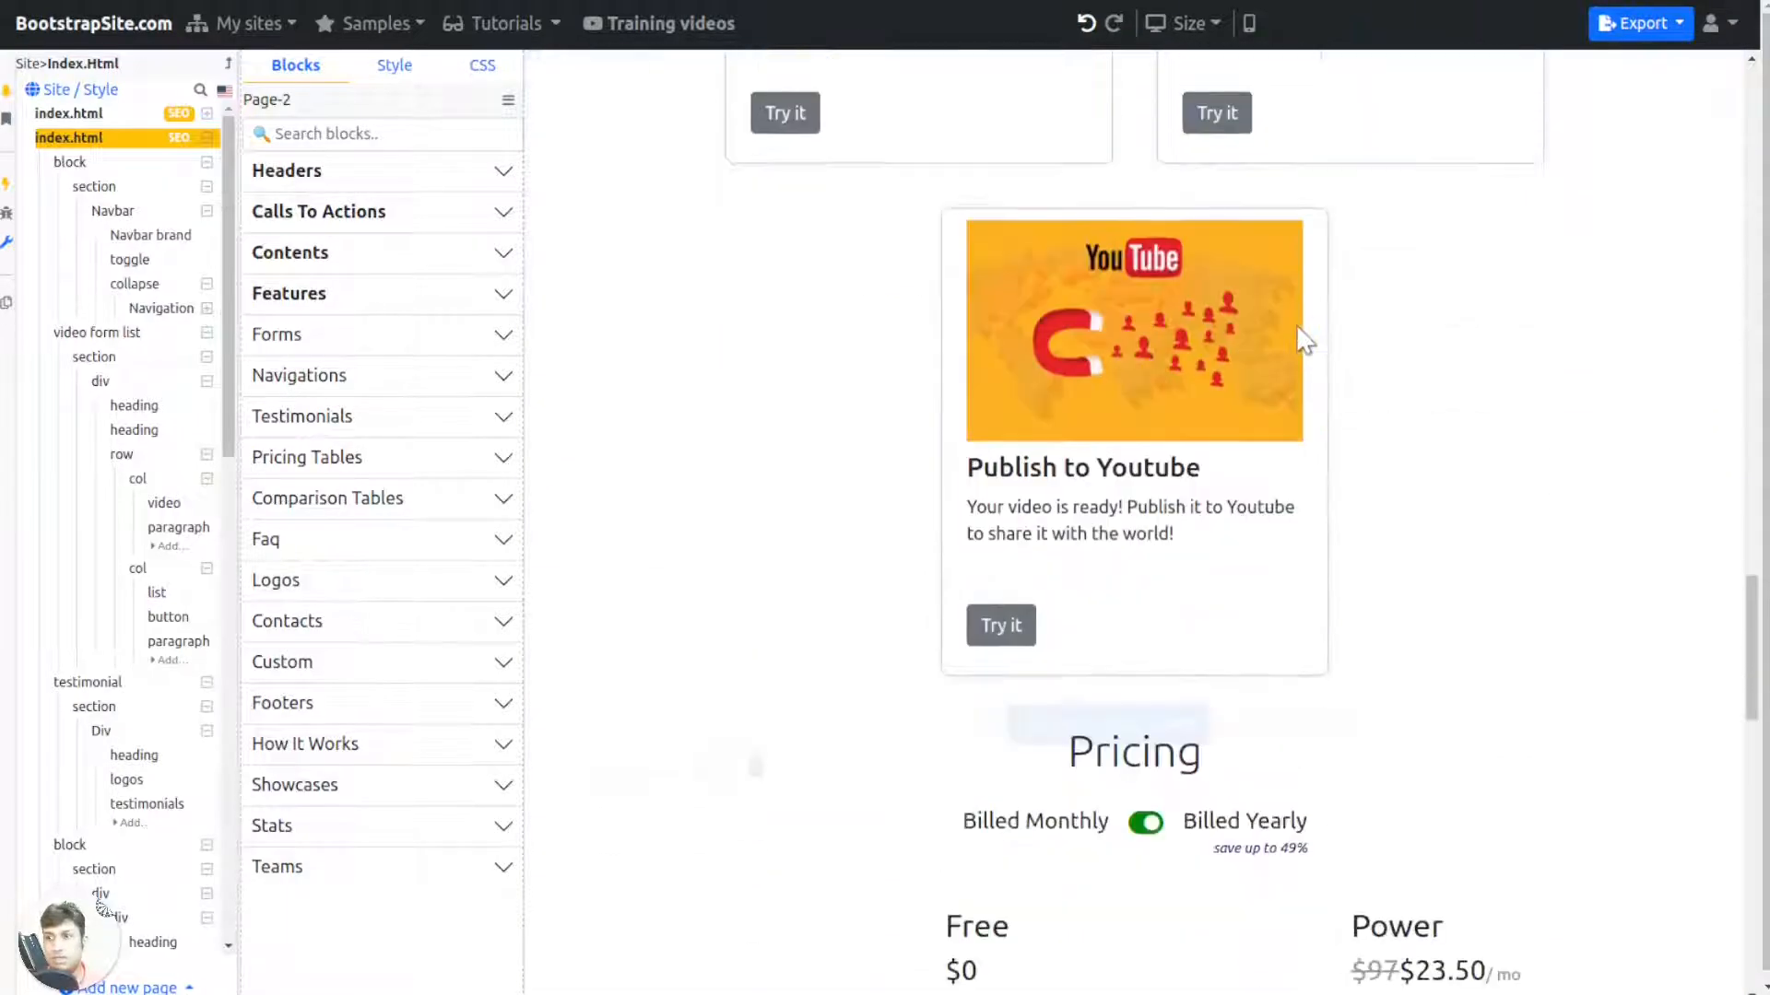
scroll(1304, 341, "down", 3)
left_click(973, 331)
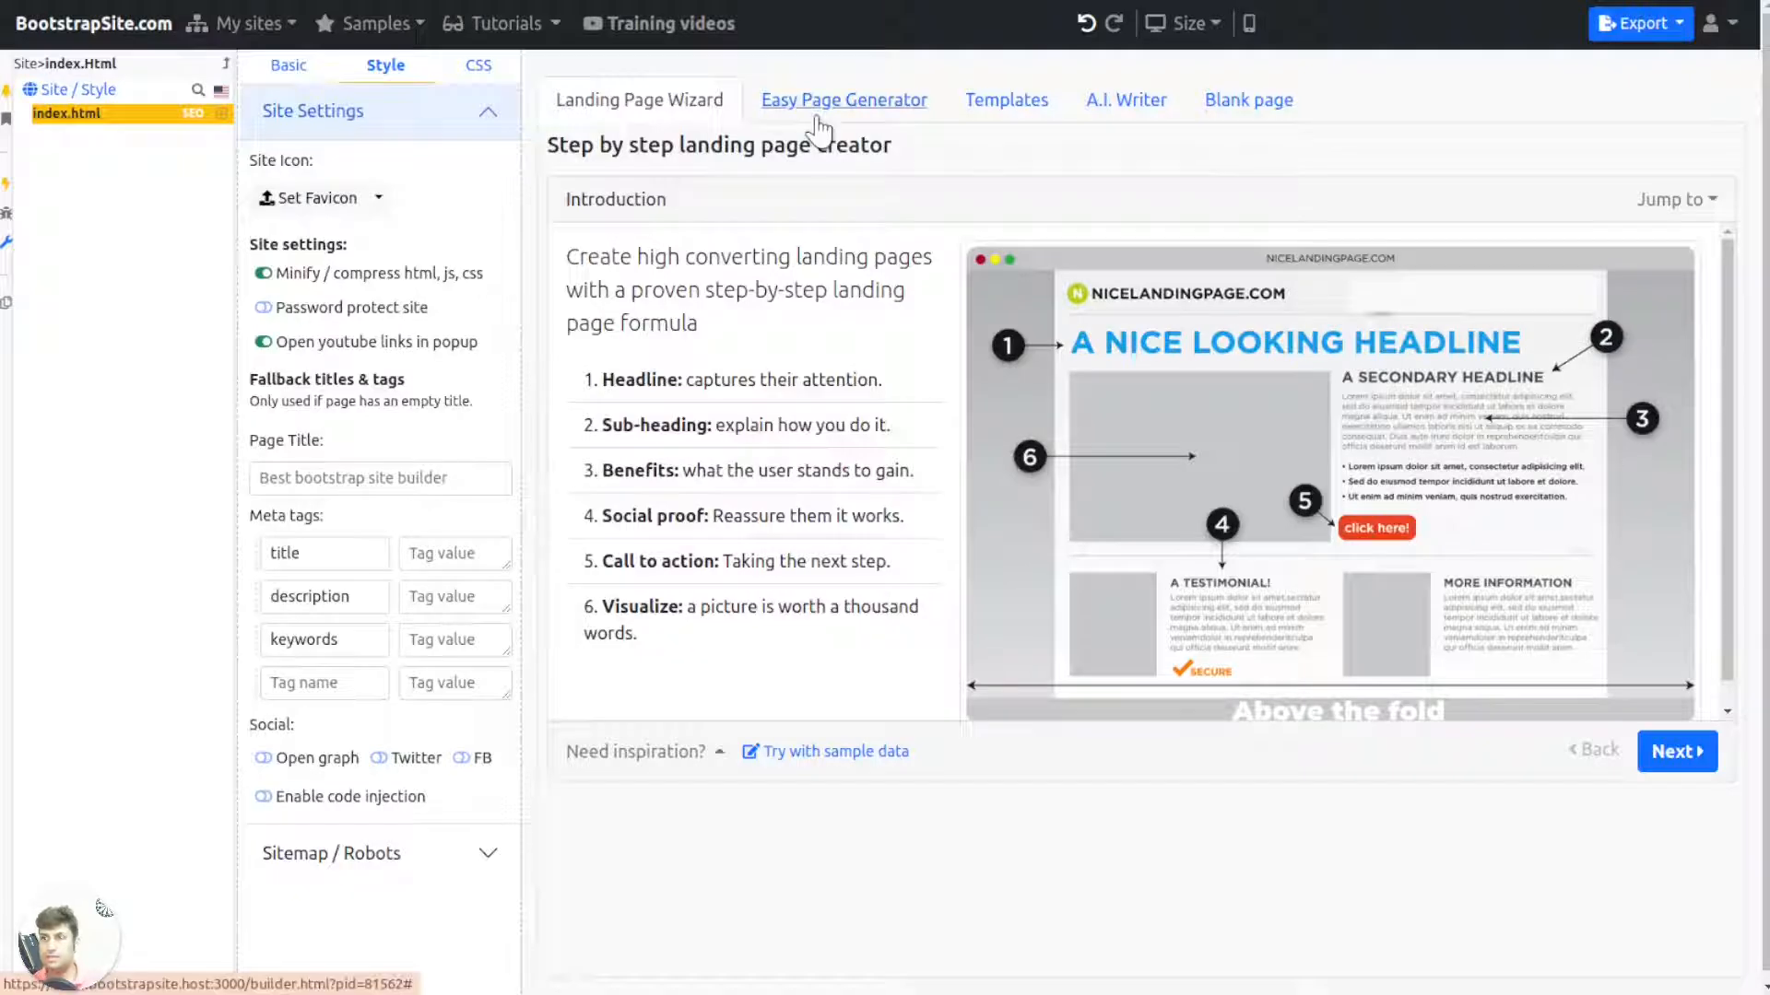
Step: In the Easy Page Generator, shuffle the header through other designs and randomize the page's blocks
left_click(788, 117)
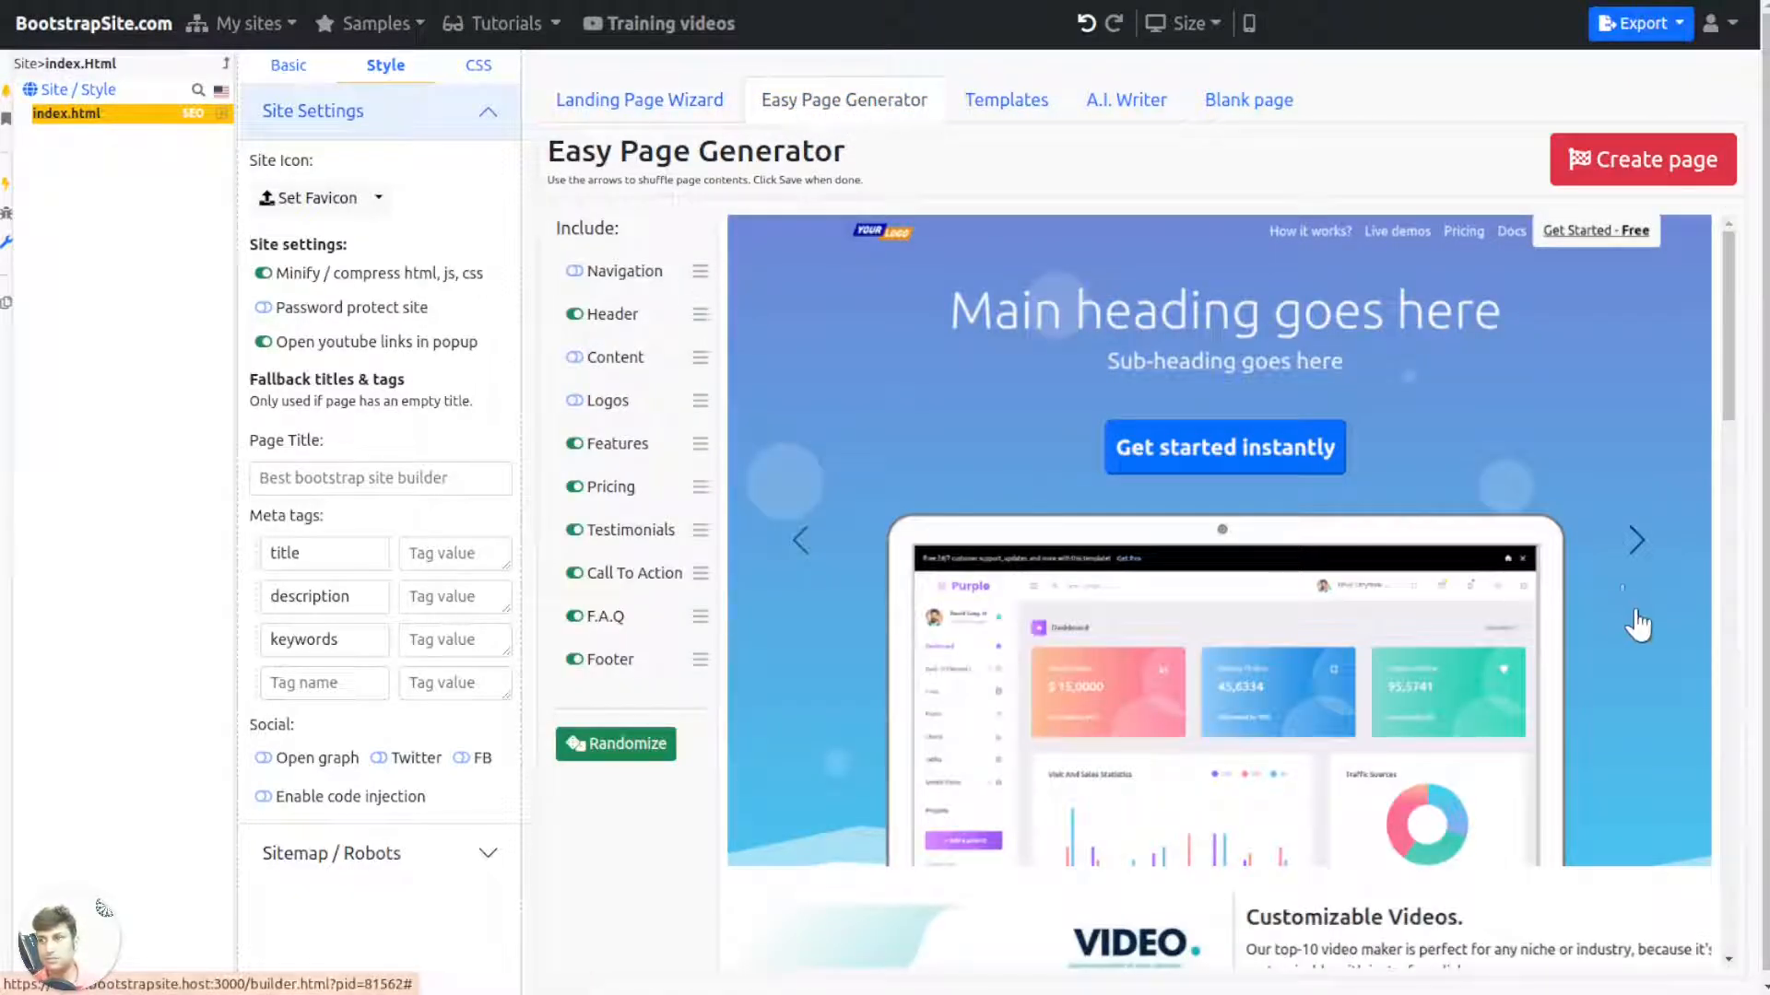
left_click(1634, 540)
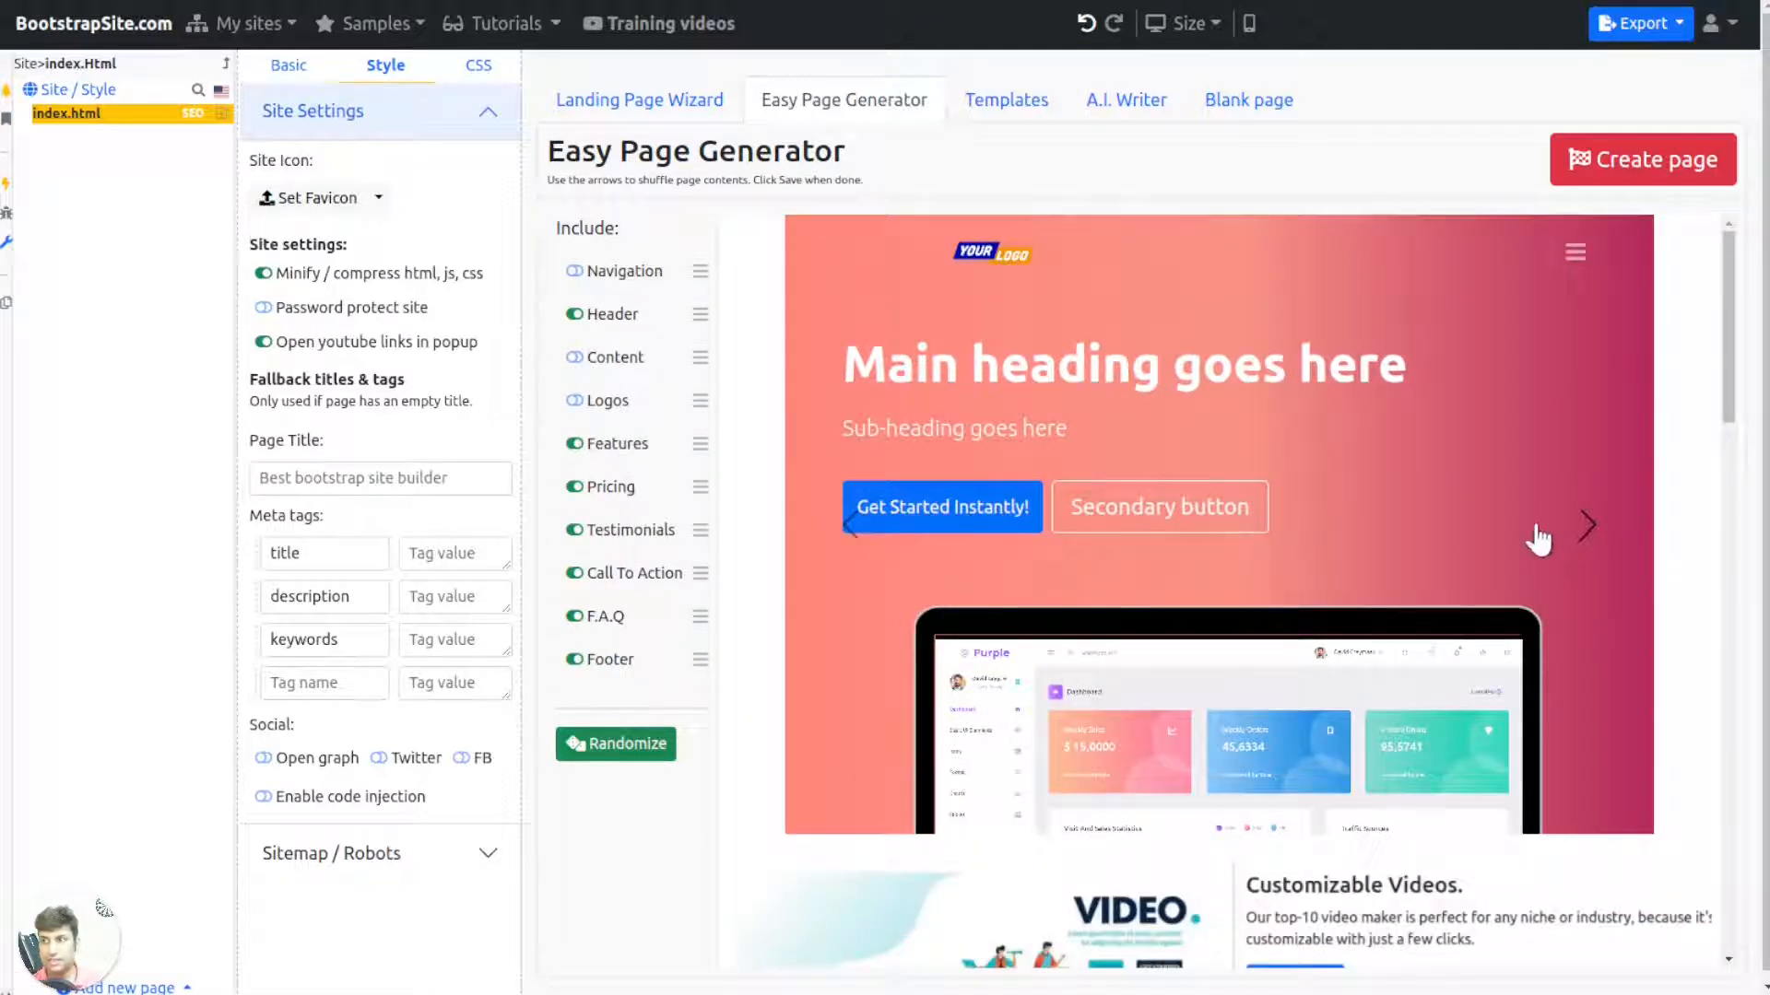
left_click(1572, 530)
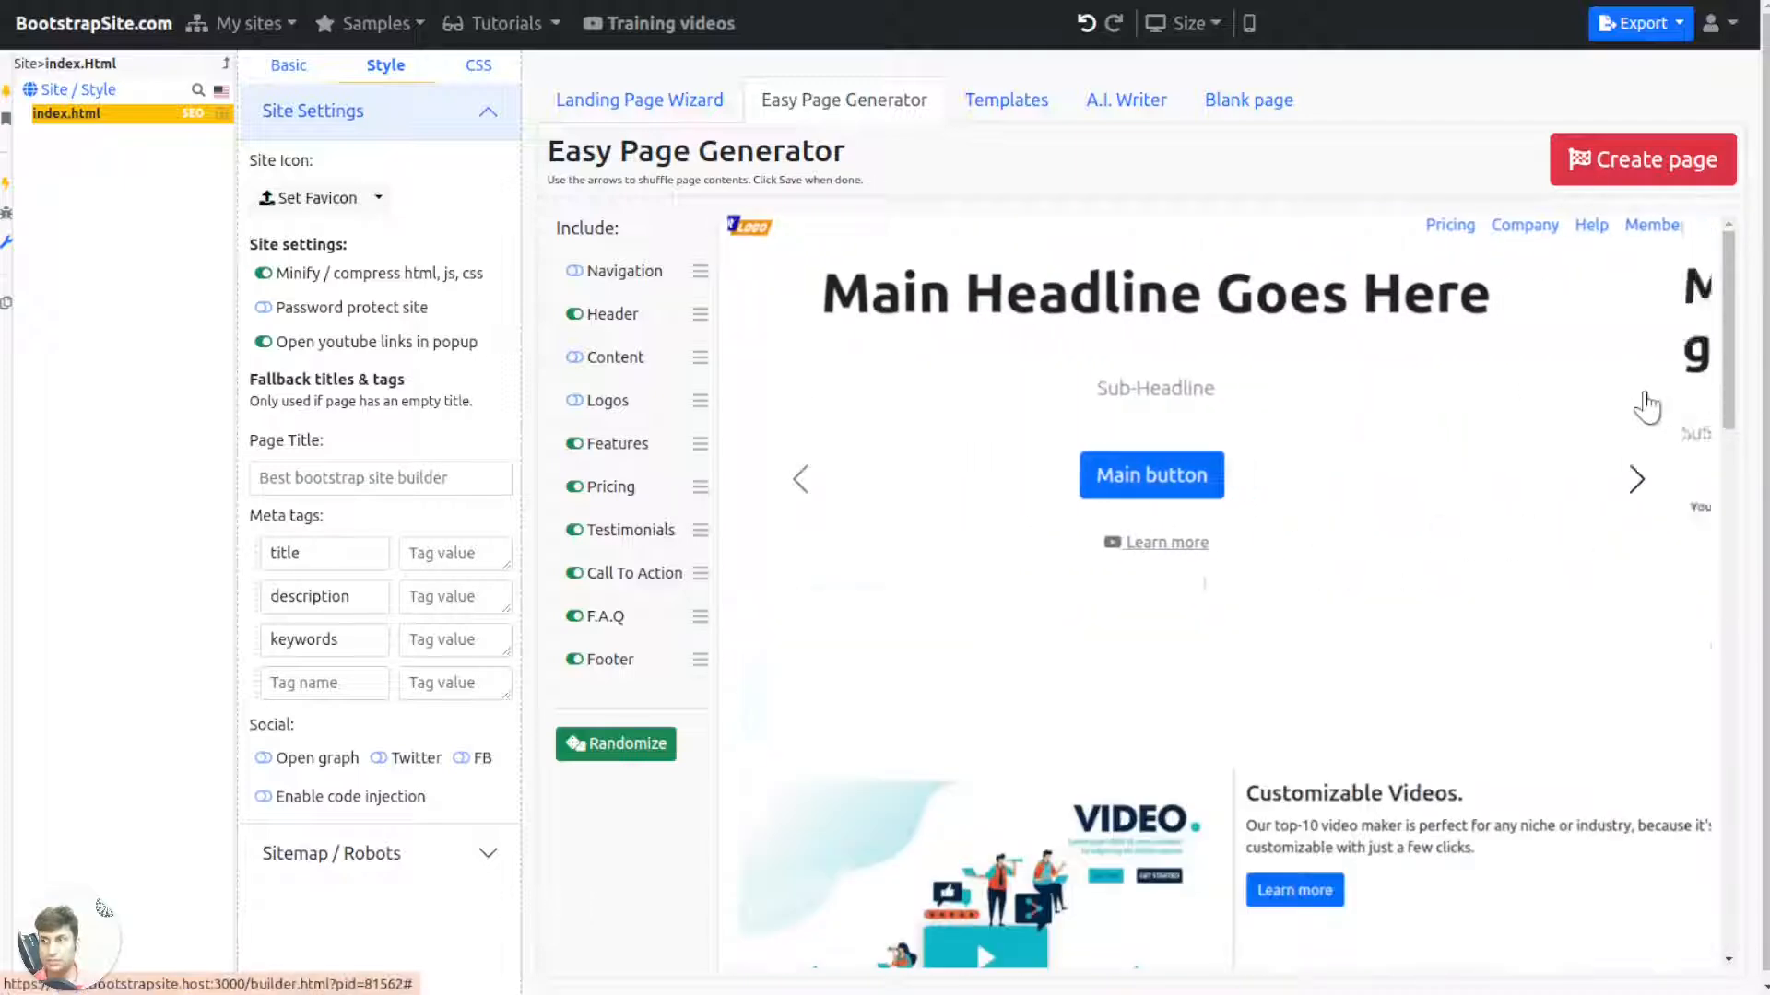
left_click(569, 751)
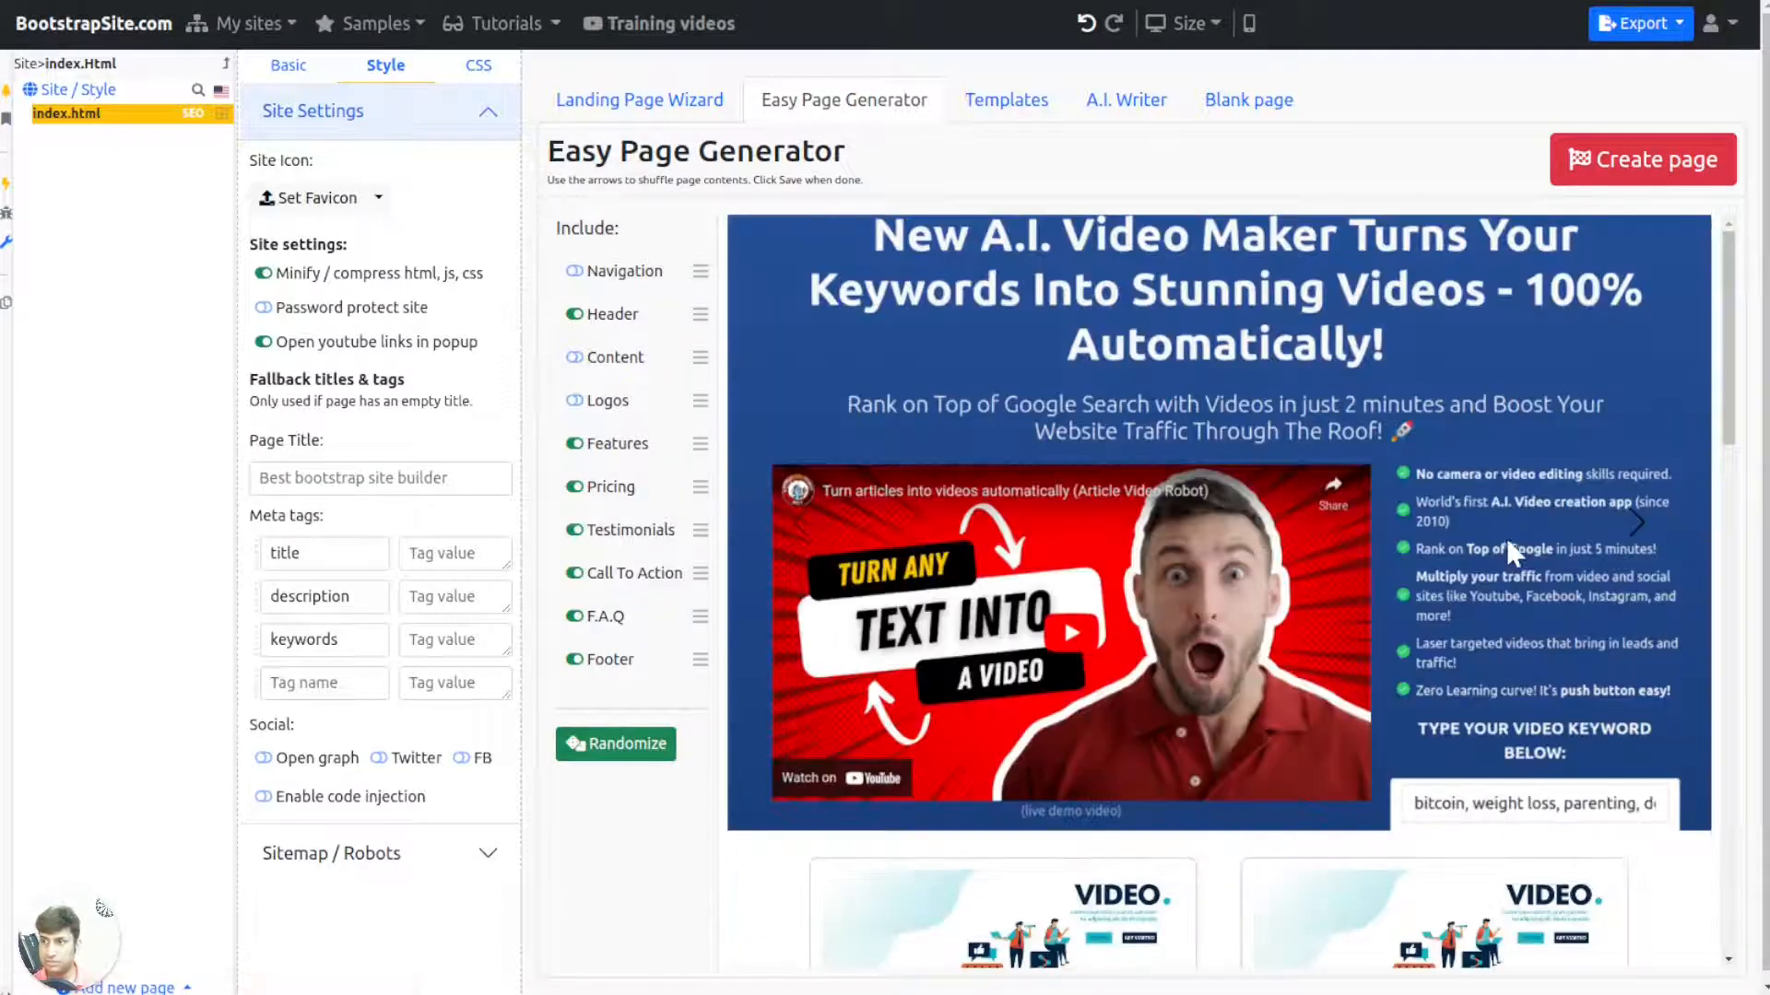
Step: Shuffle the header on to the "Full Featured Video Editor" laptop design and create the page from the generated layout
left_click(1574, 497)
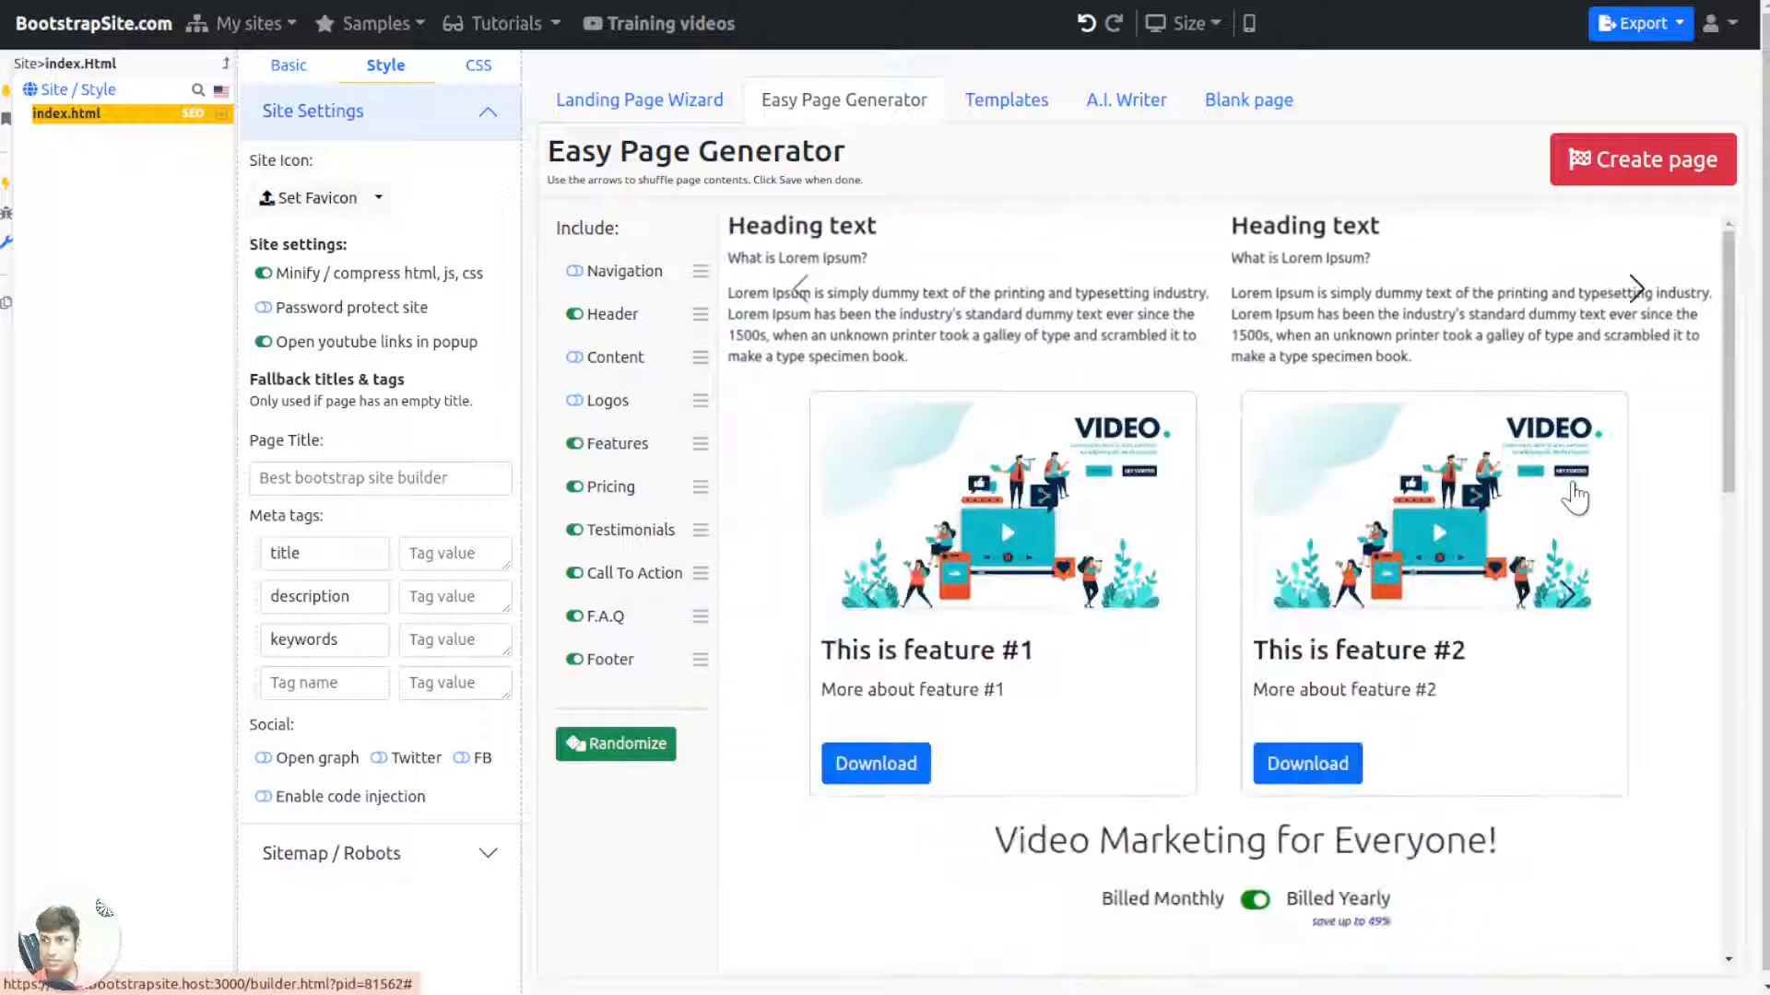
left_click(1574, 498)
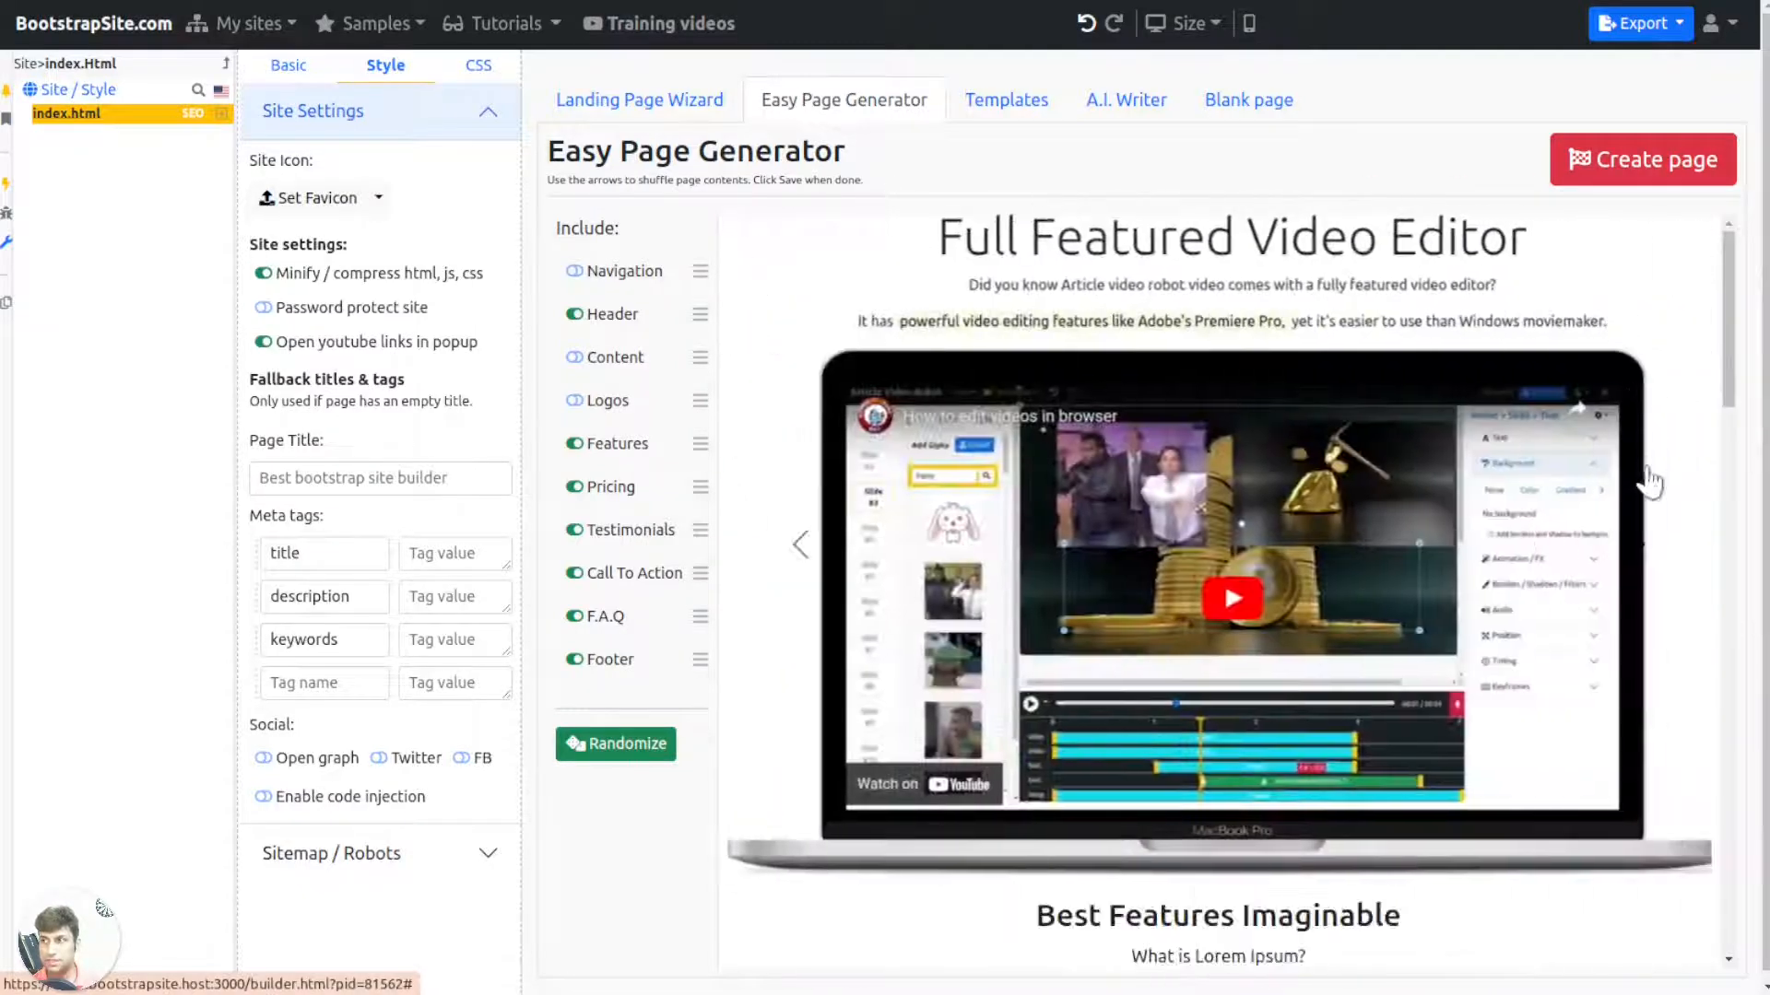
scroll(1364, 567, "down", 4)
scroll(1224, 369, "up", 4)
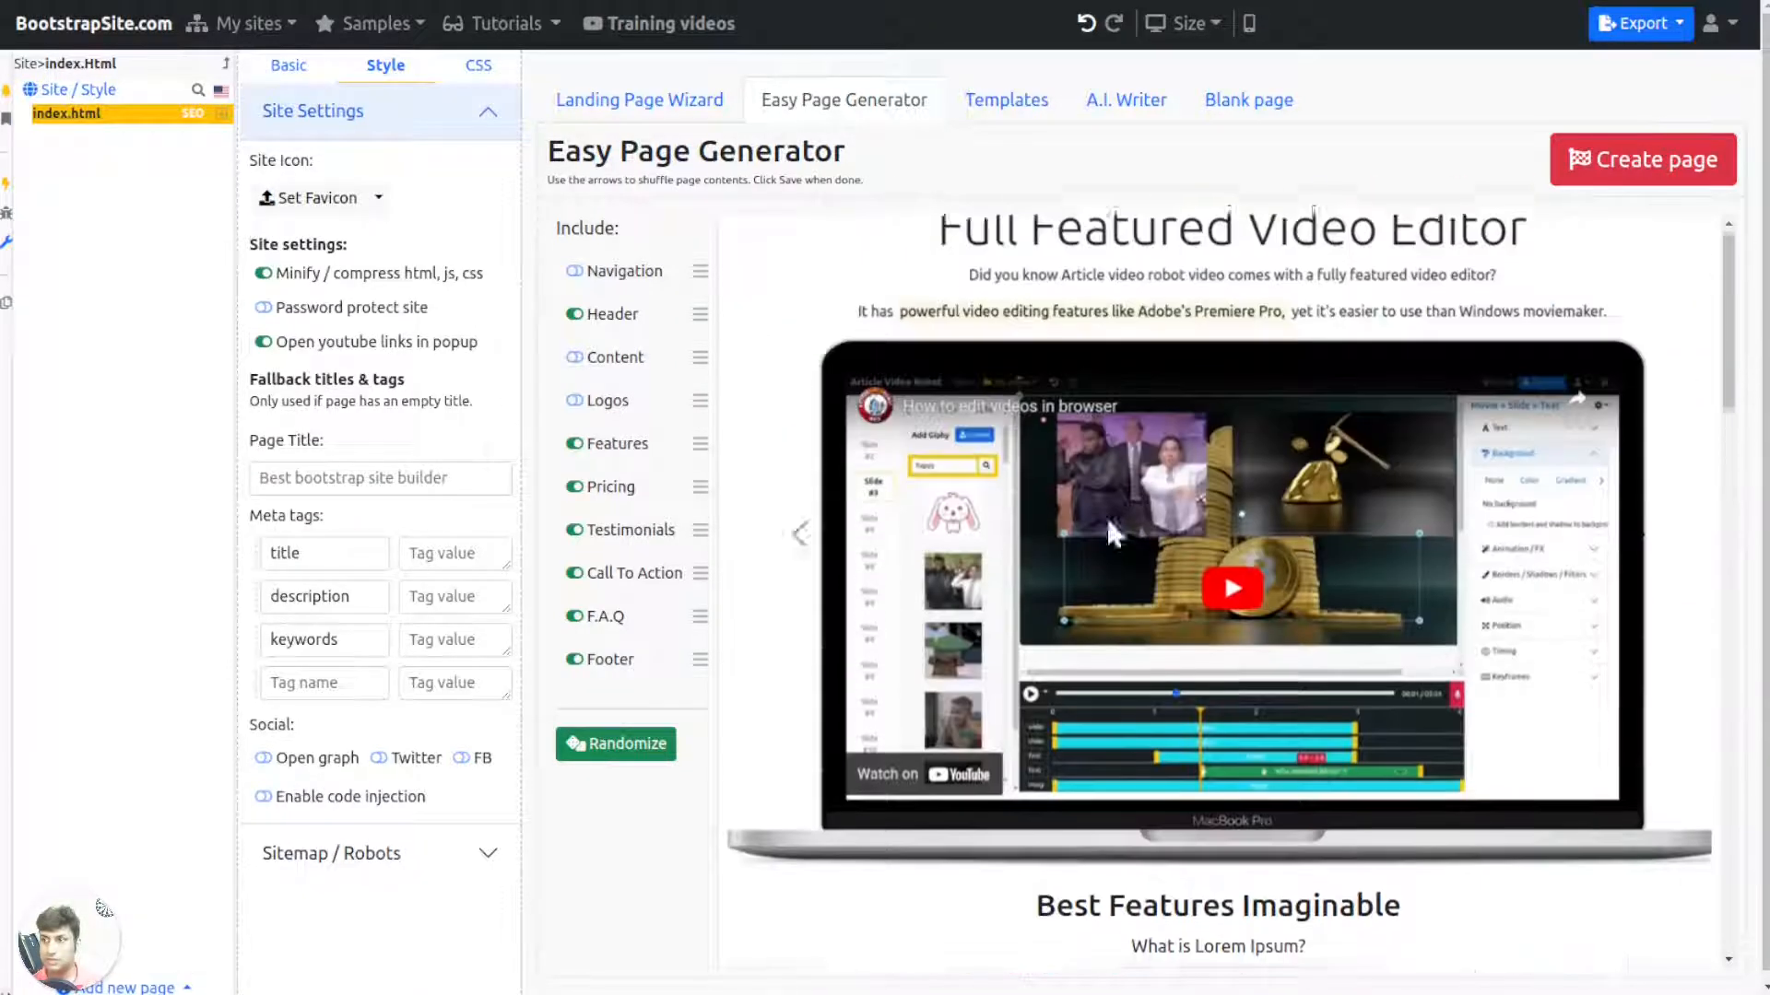
left_click(1640, 175)
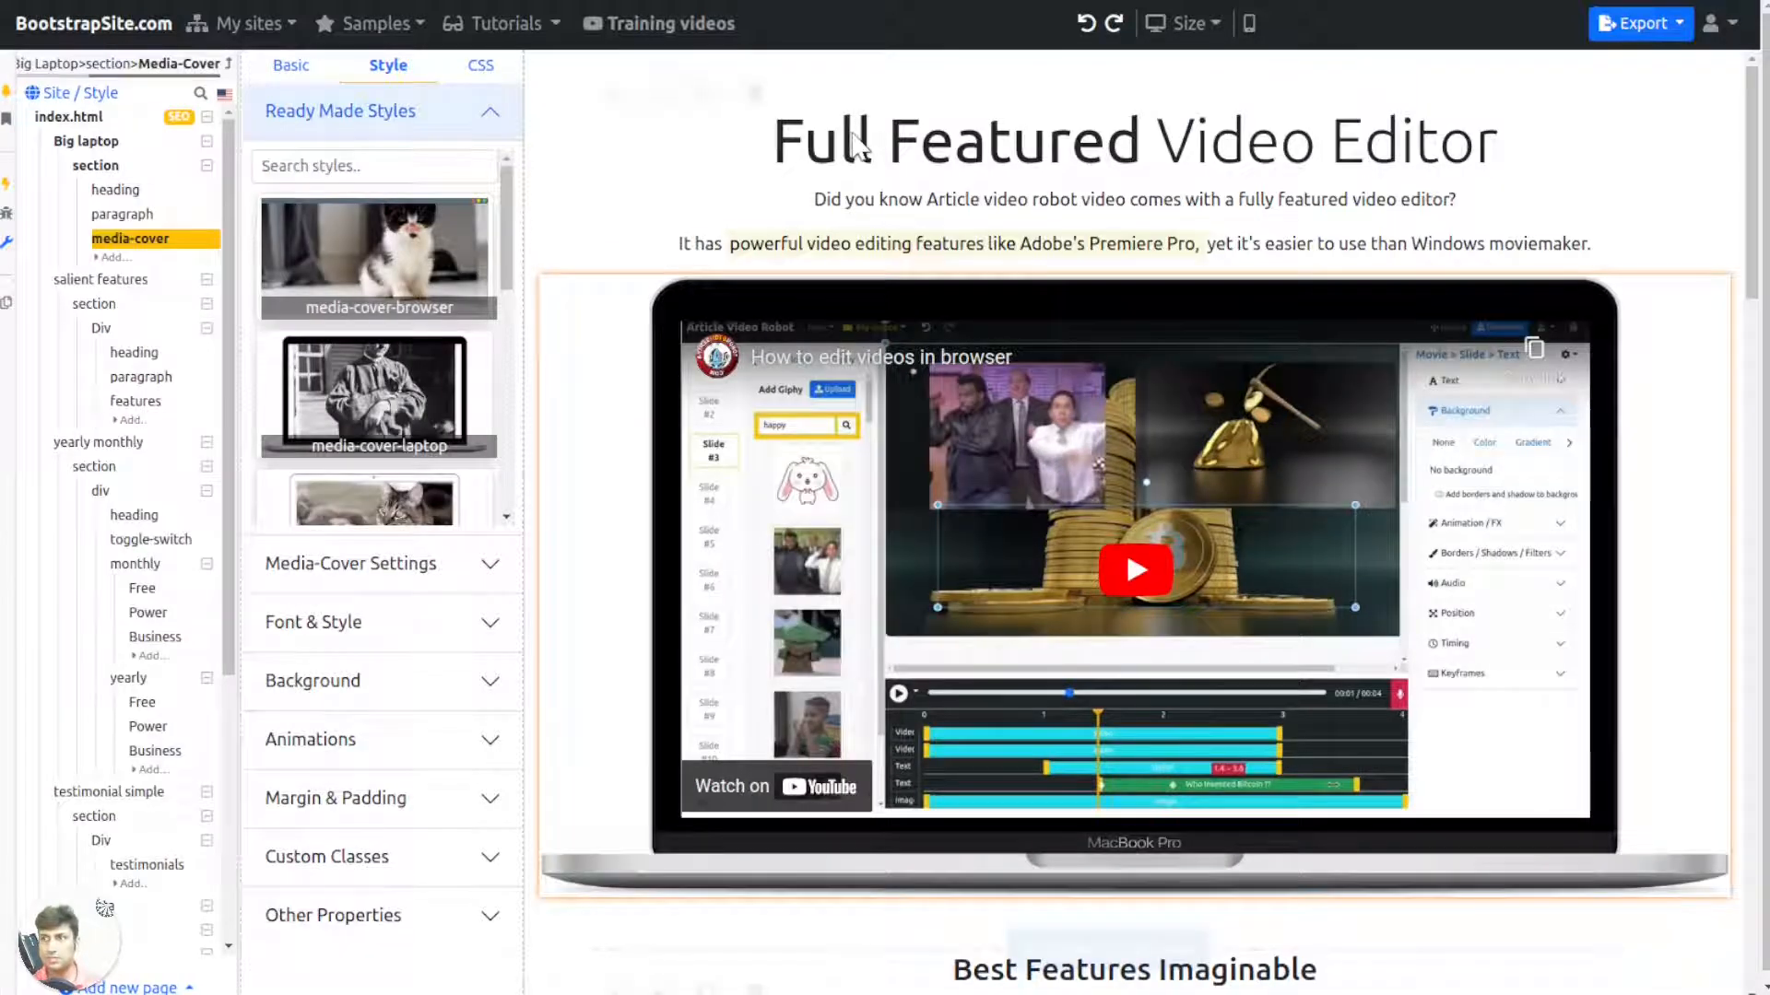
Step: Inspect the basic content settings of the top block's paragraph, heading and laptop video
left_click(857, 146)
left_click(826, 232)
left_click(293, 67)
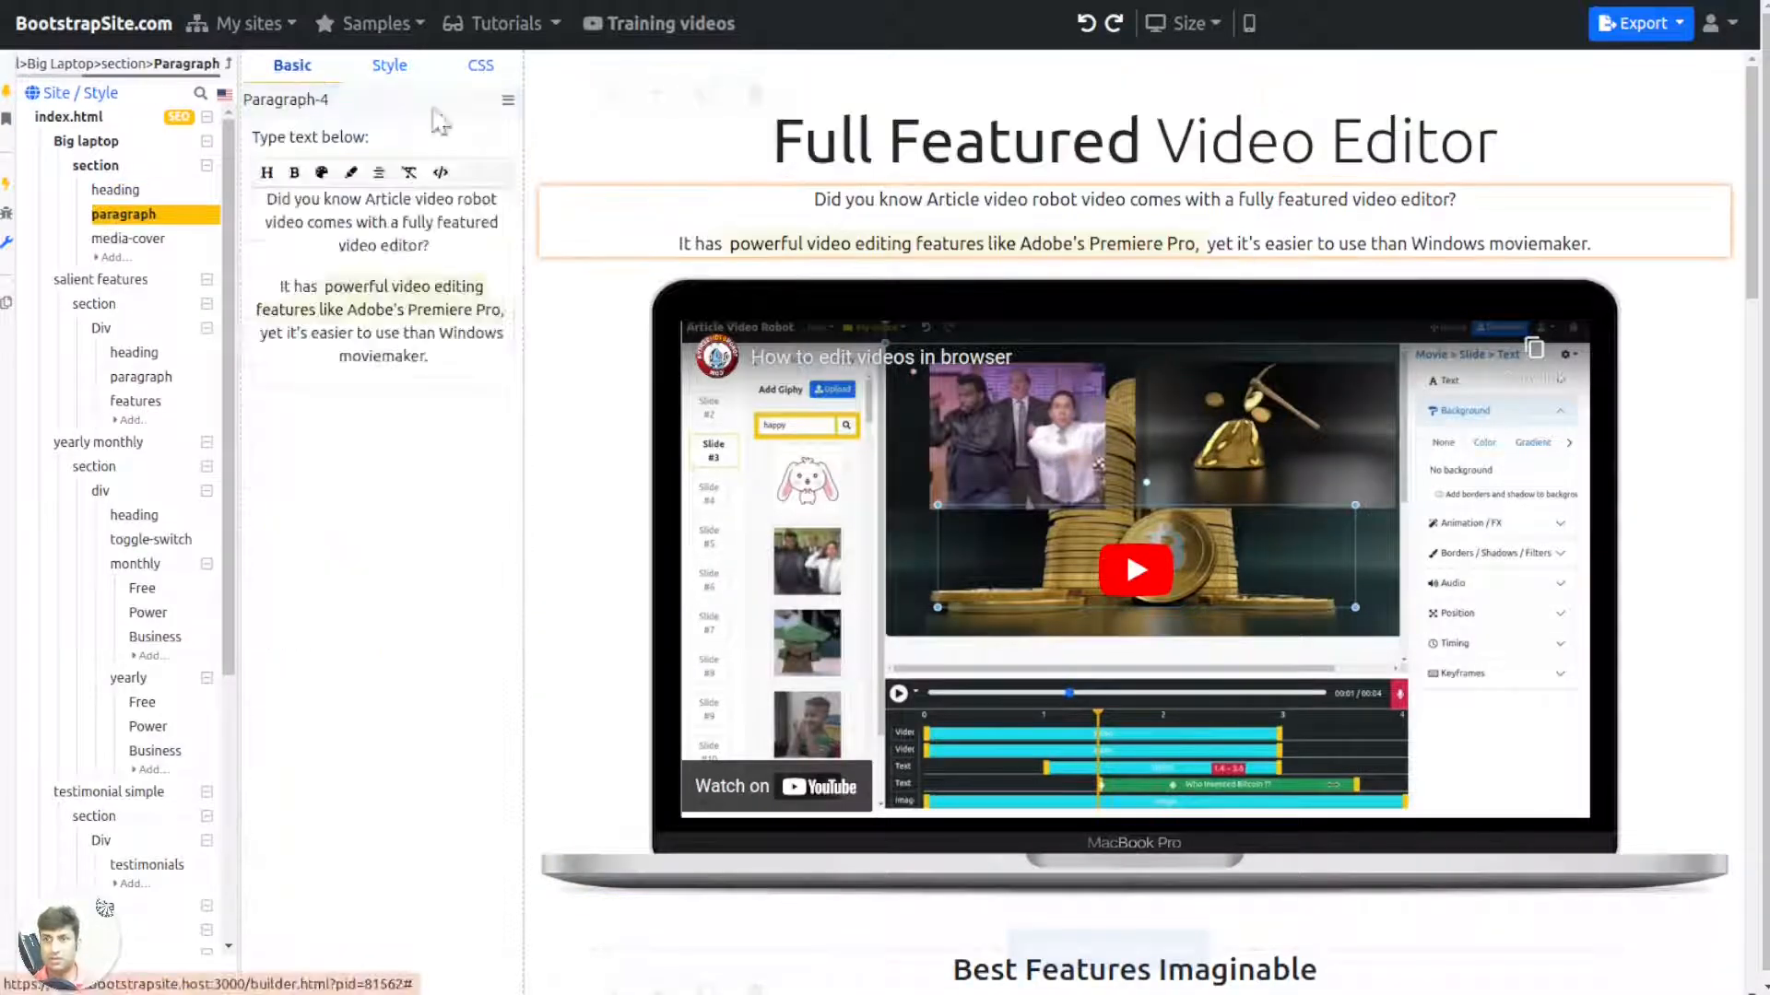
left_click(903, 166)
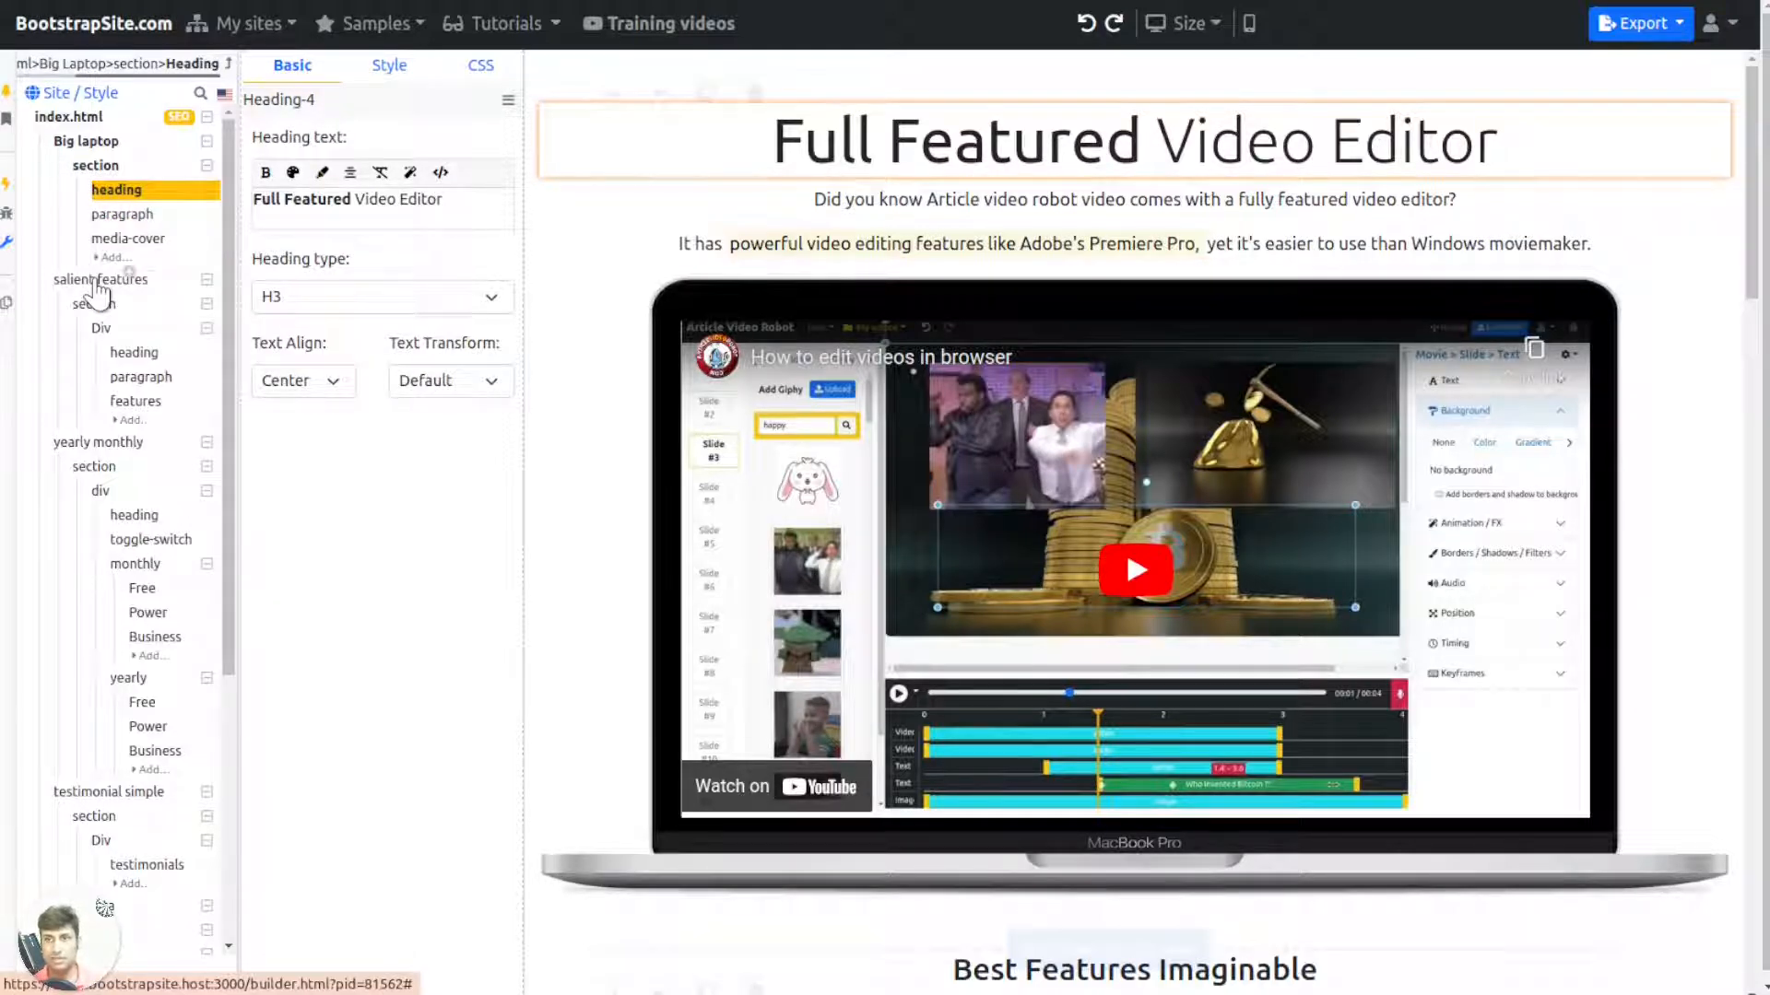
left_click(858, 198)
left_click(675, 378)
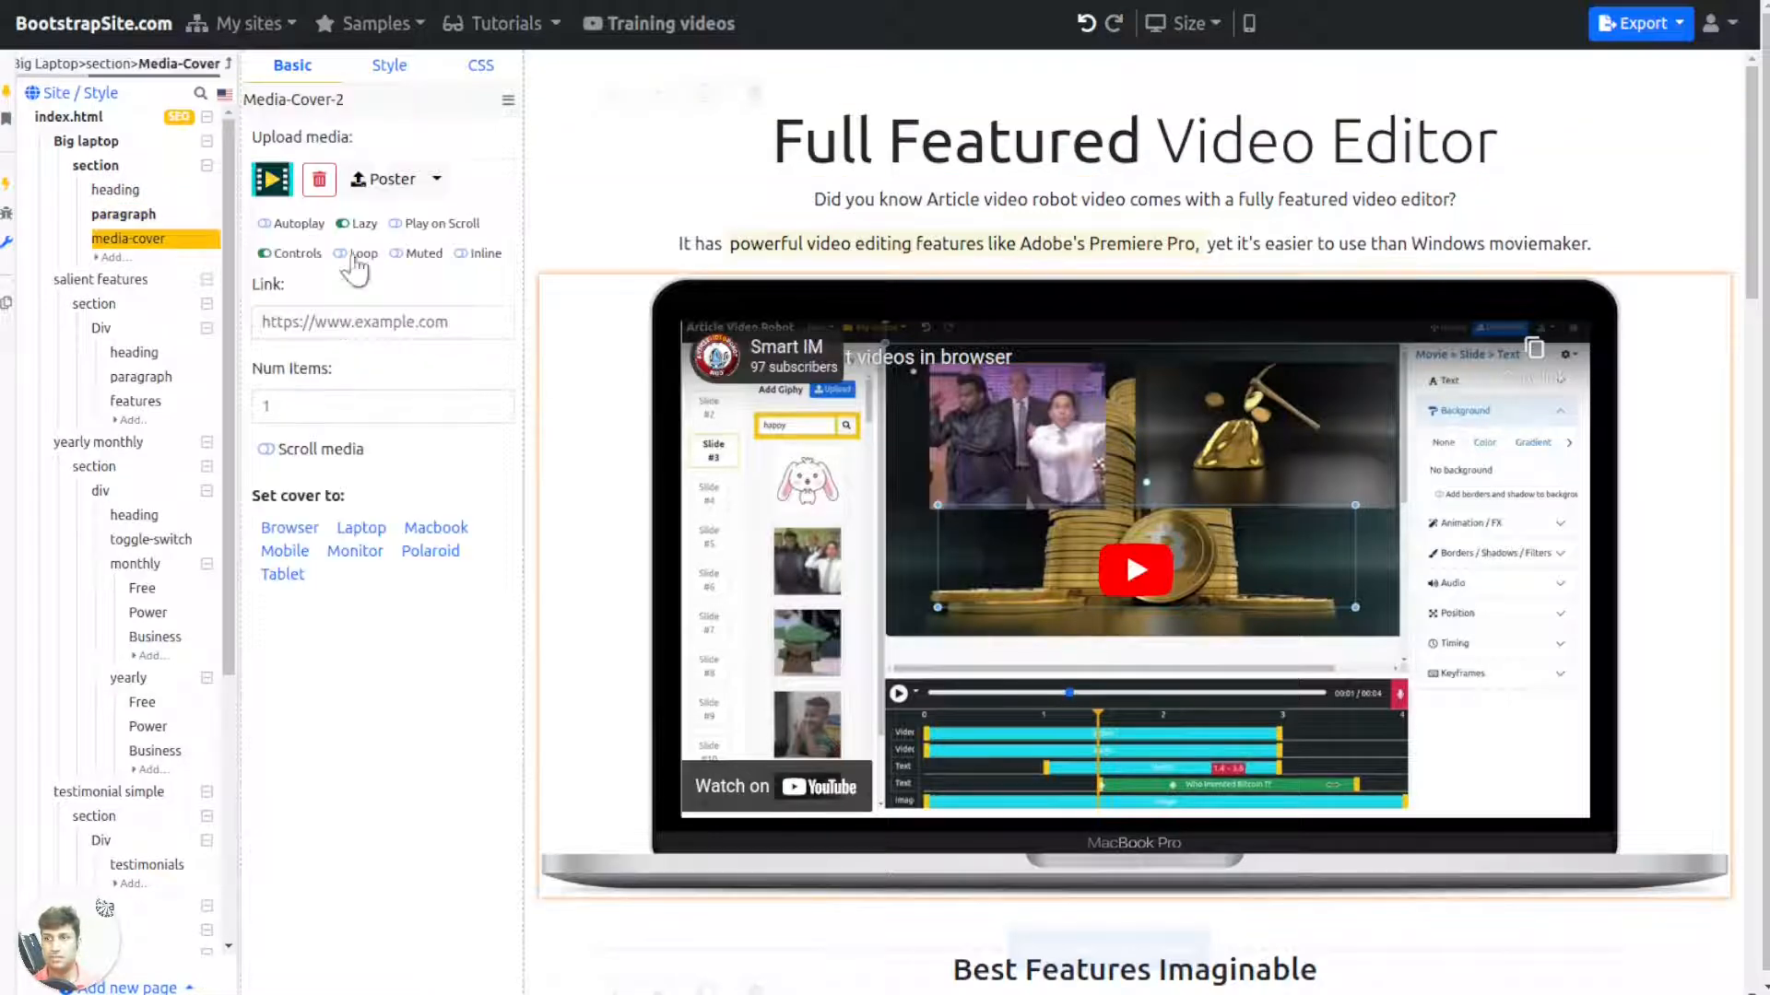
Step: Try the ready-made media-cover-mobile style on the top block's video
left_click(387, 69)
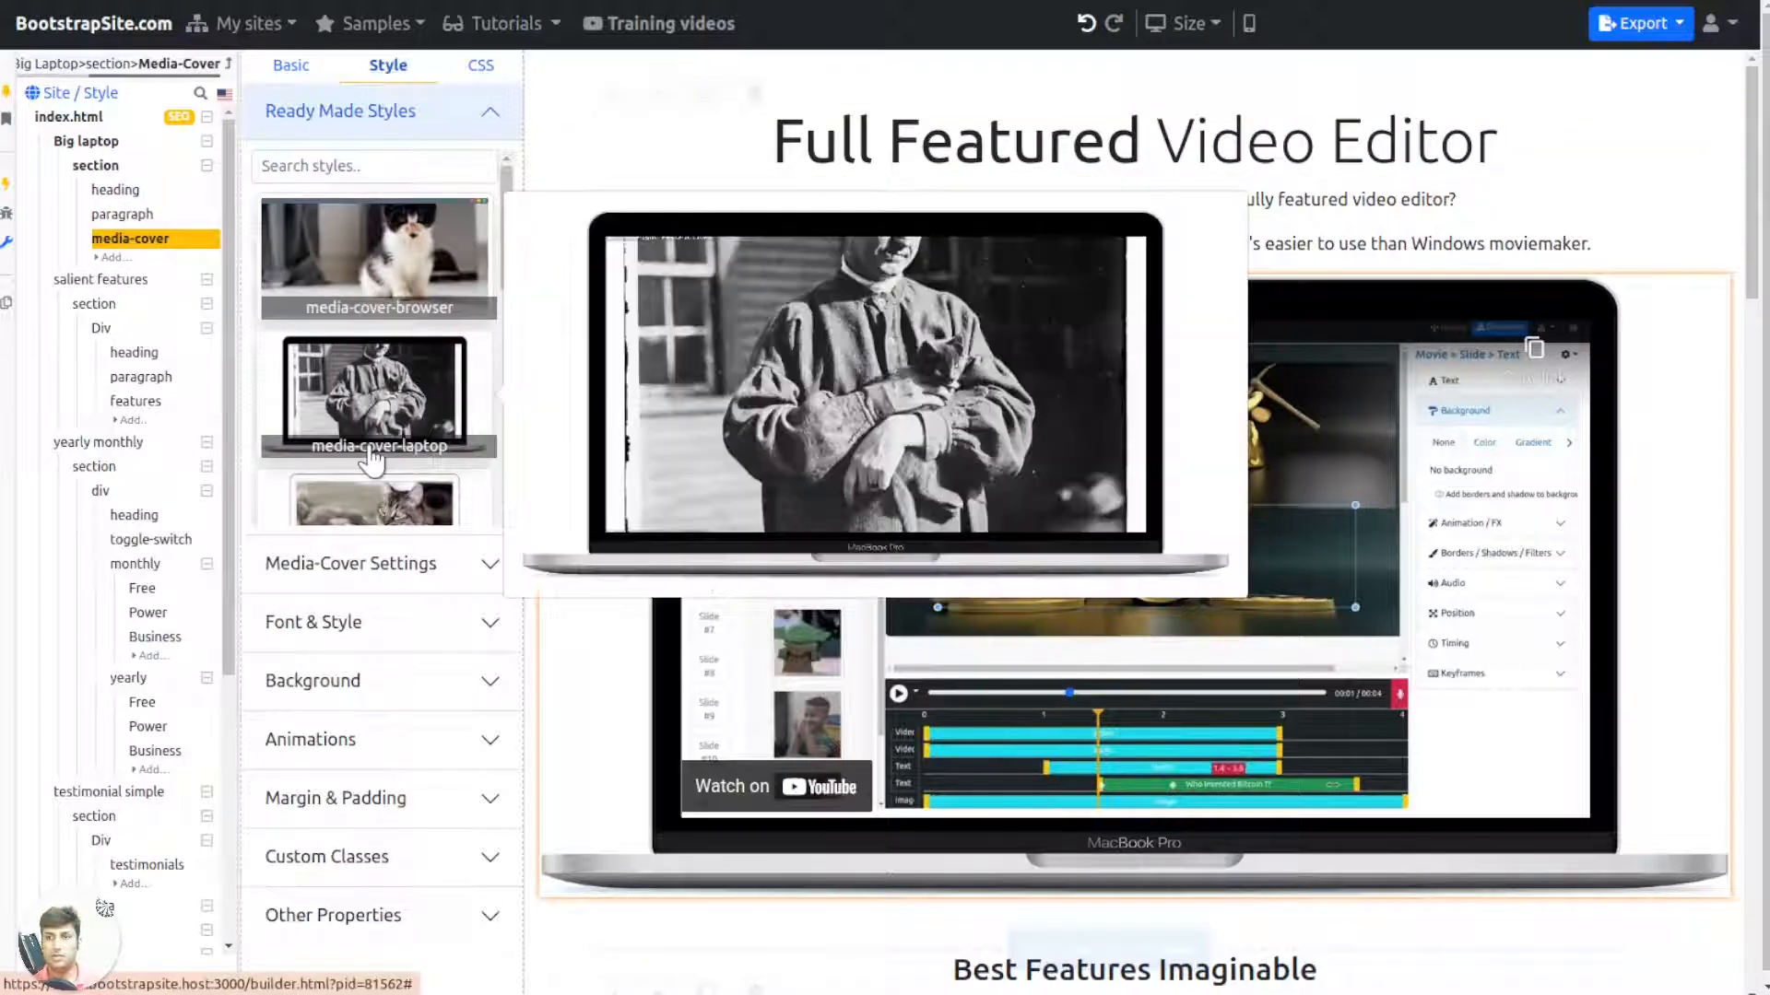
scroll(484, 336, "down", 1)
mouse_move(484, 336)
scroll(433, 373, "down", 1)
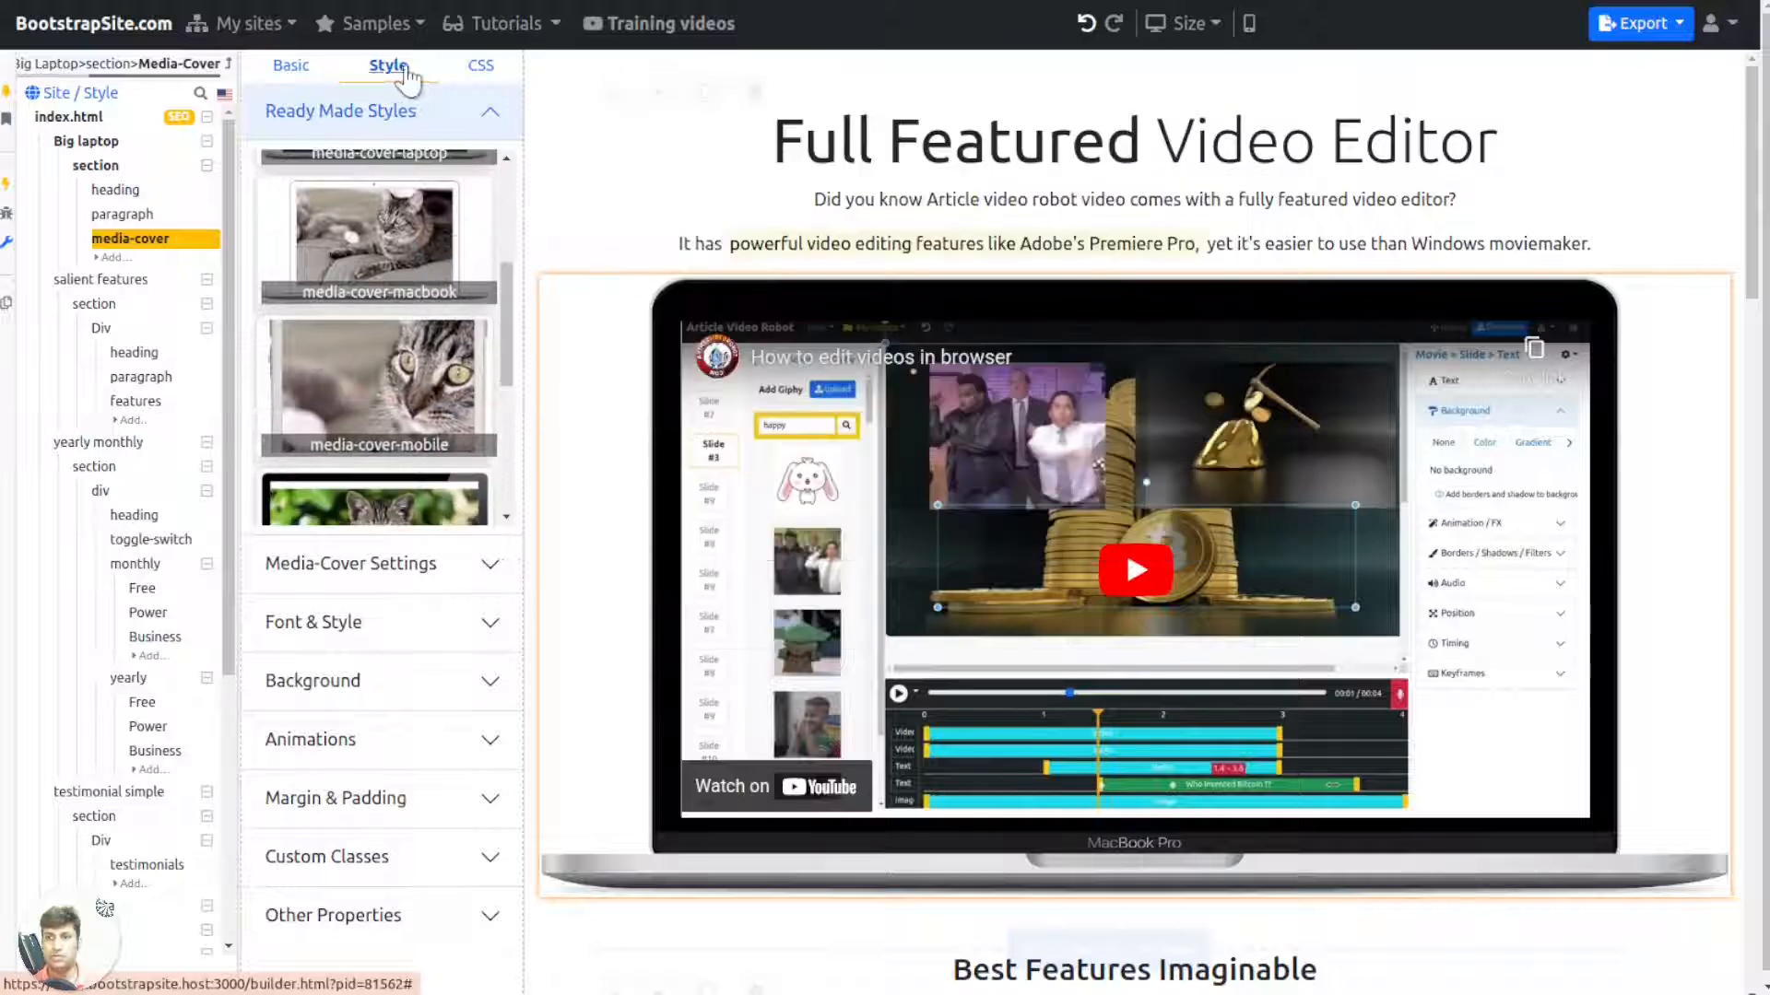
left_click(367, 376)
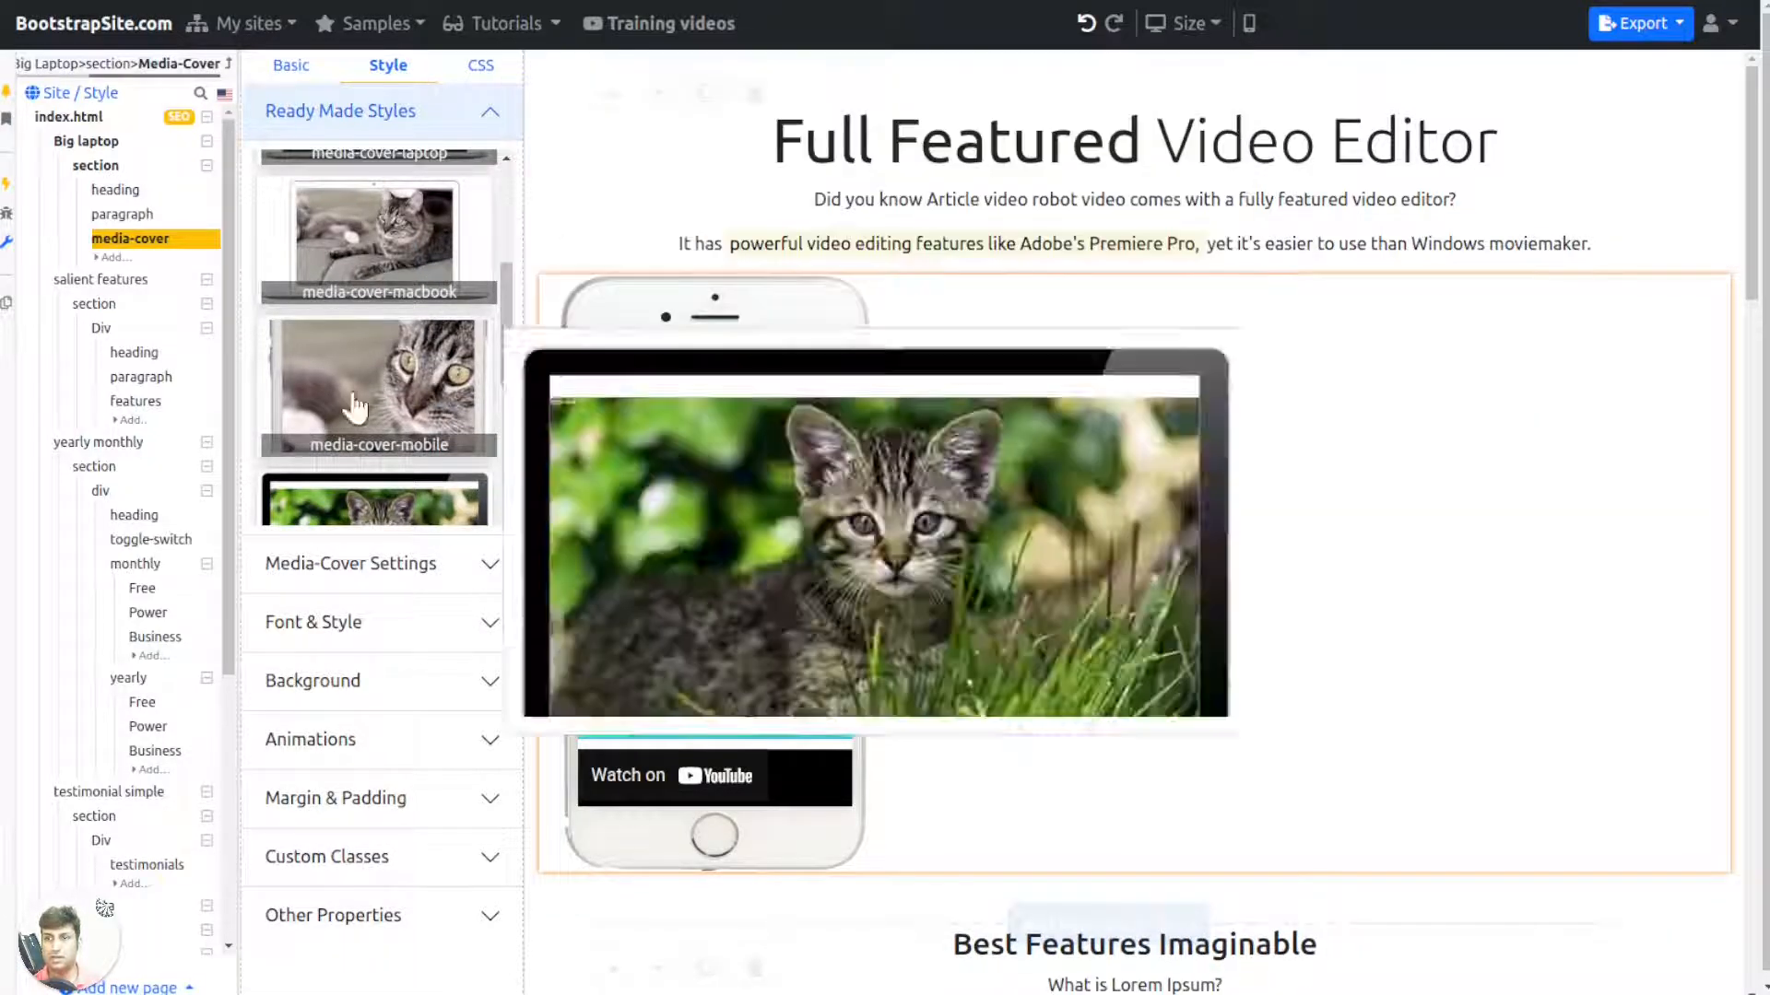
Step: Try the media-cover-tablet style on the video, and settle on the media-cover-browser style
scroll(426, 350, "down", 2)
mouse_move(426, 351)
scroll(426, 350, "down", 1)
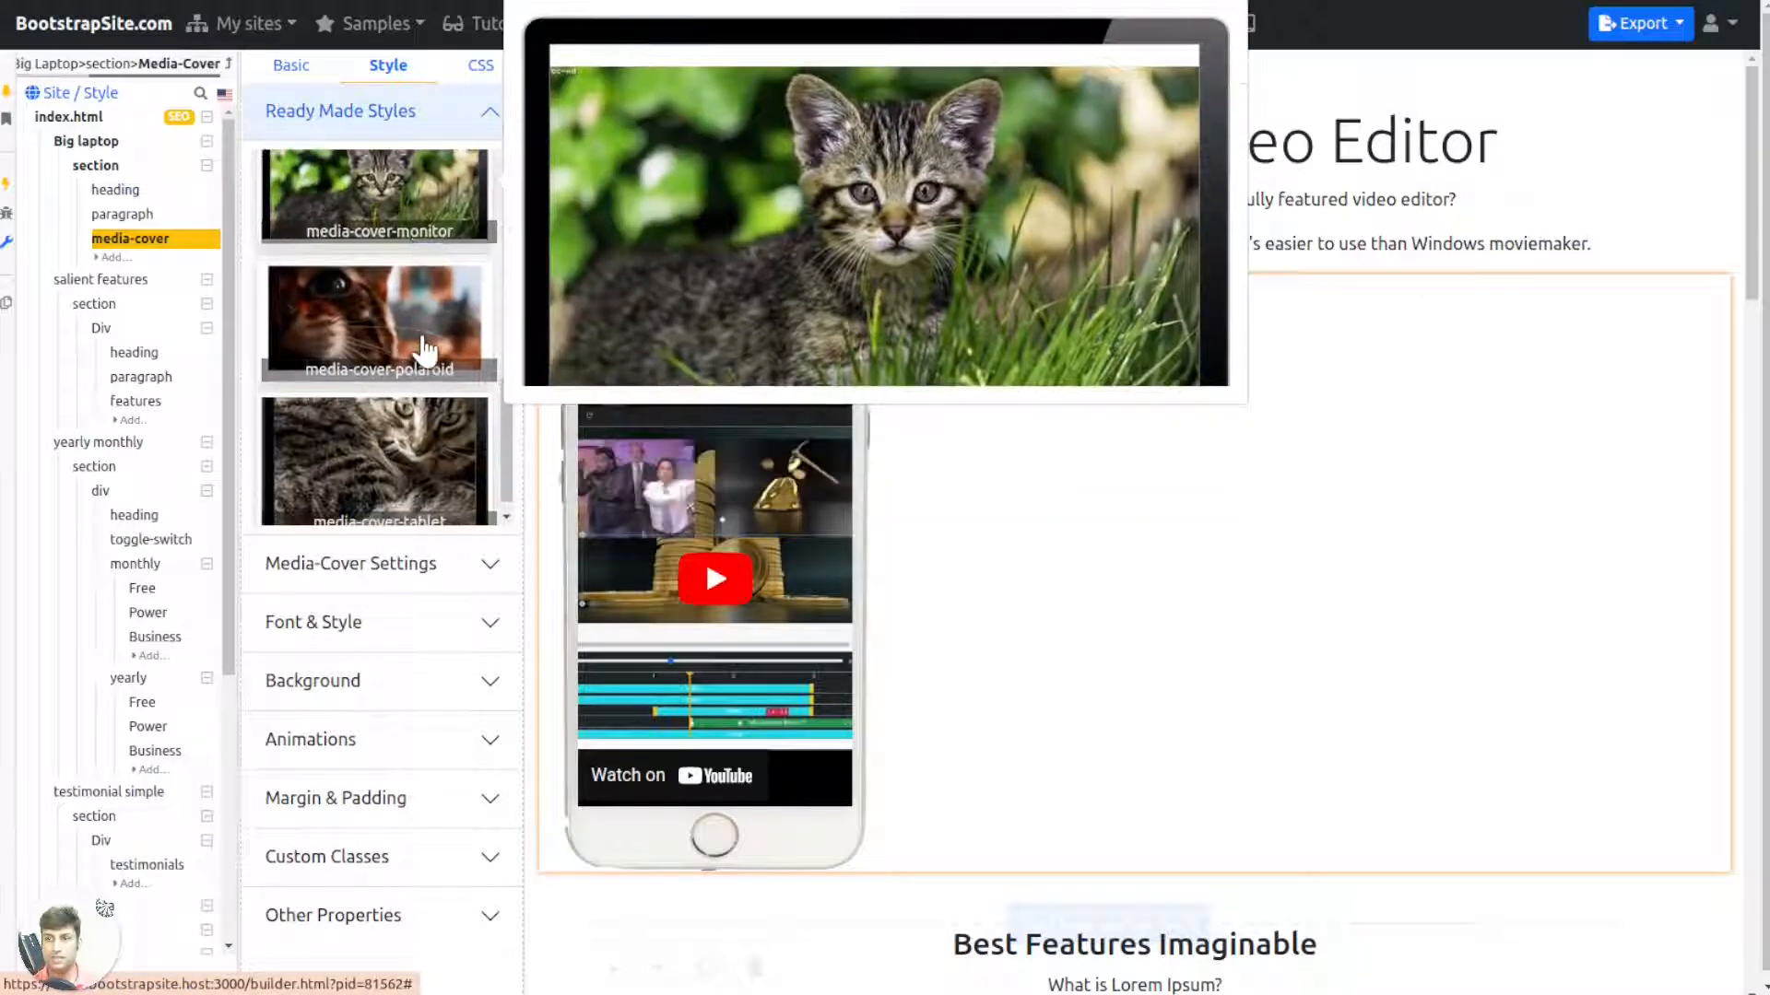
left_click(378, 443)
scroll(360, 323, "up", 6)
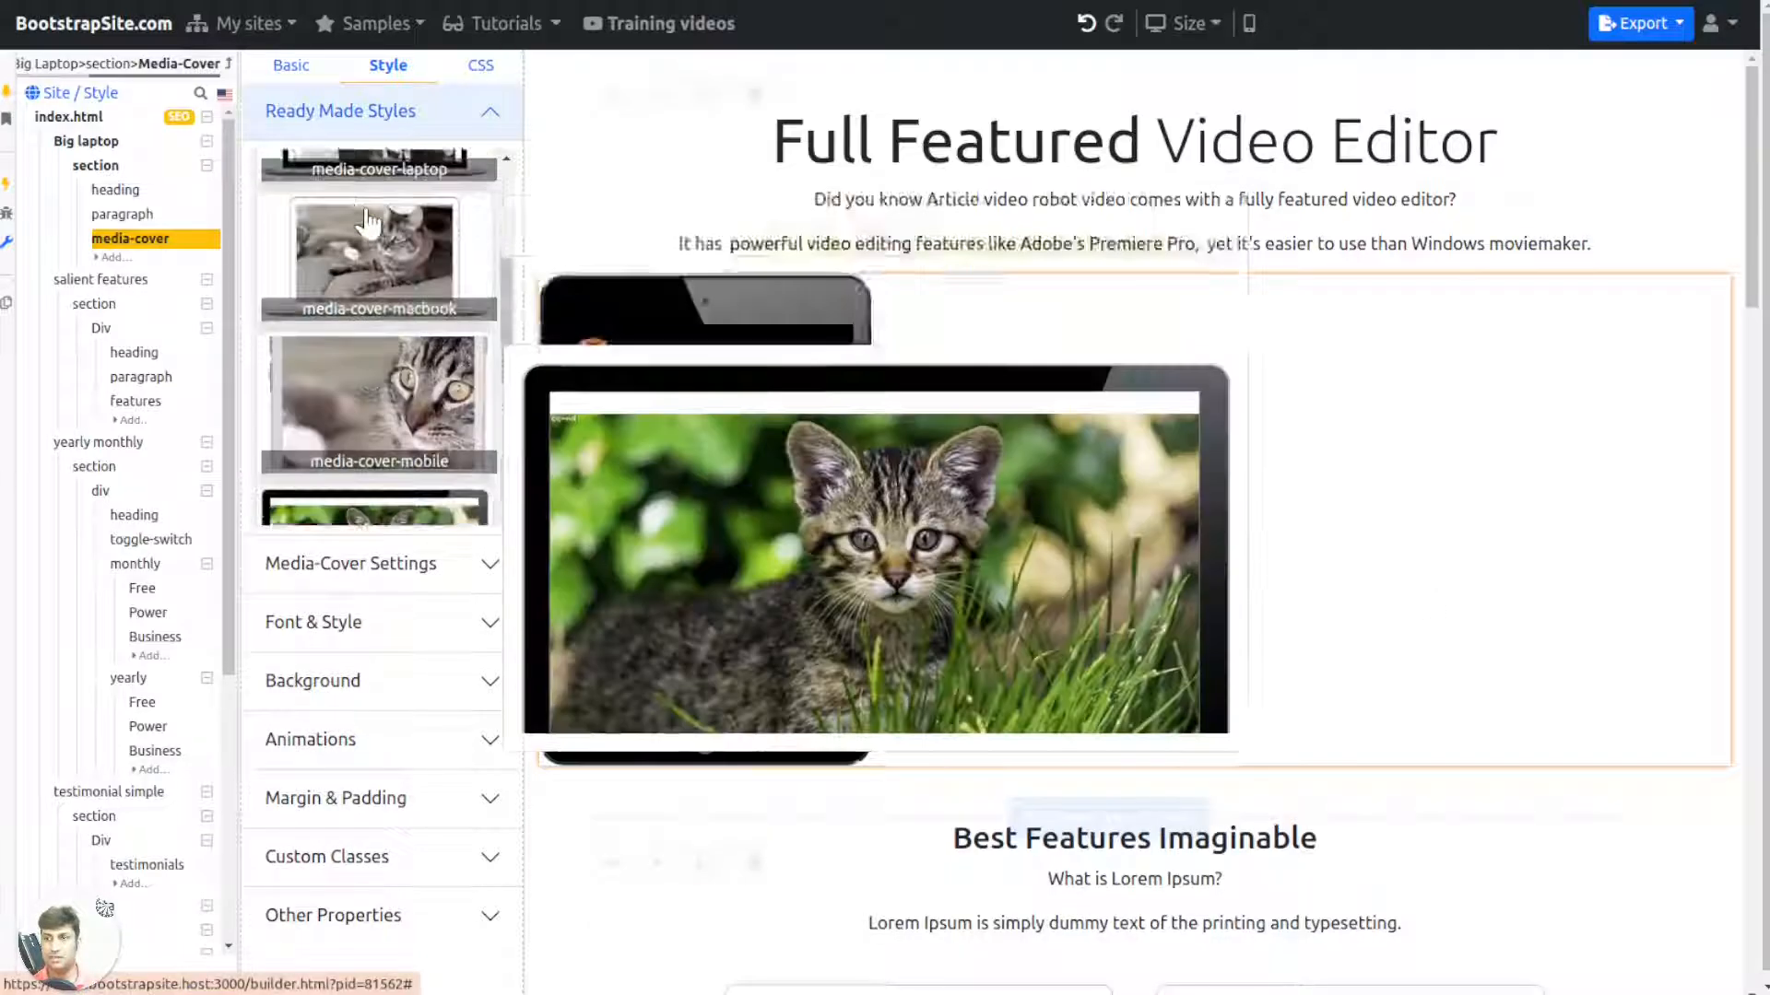
left_click(420, 262)
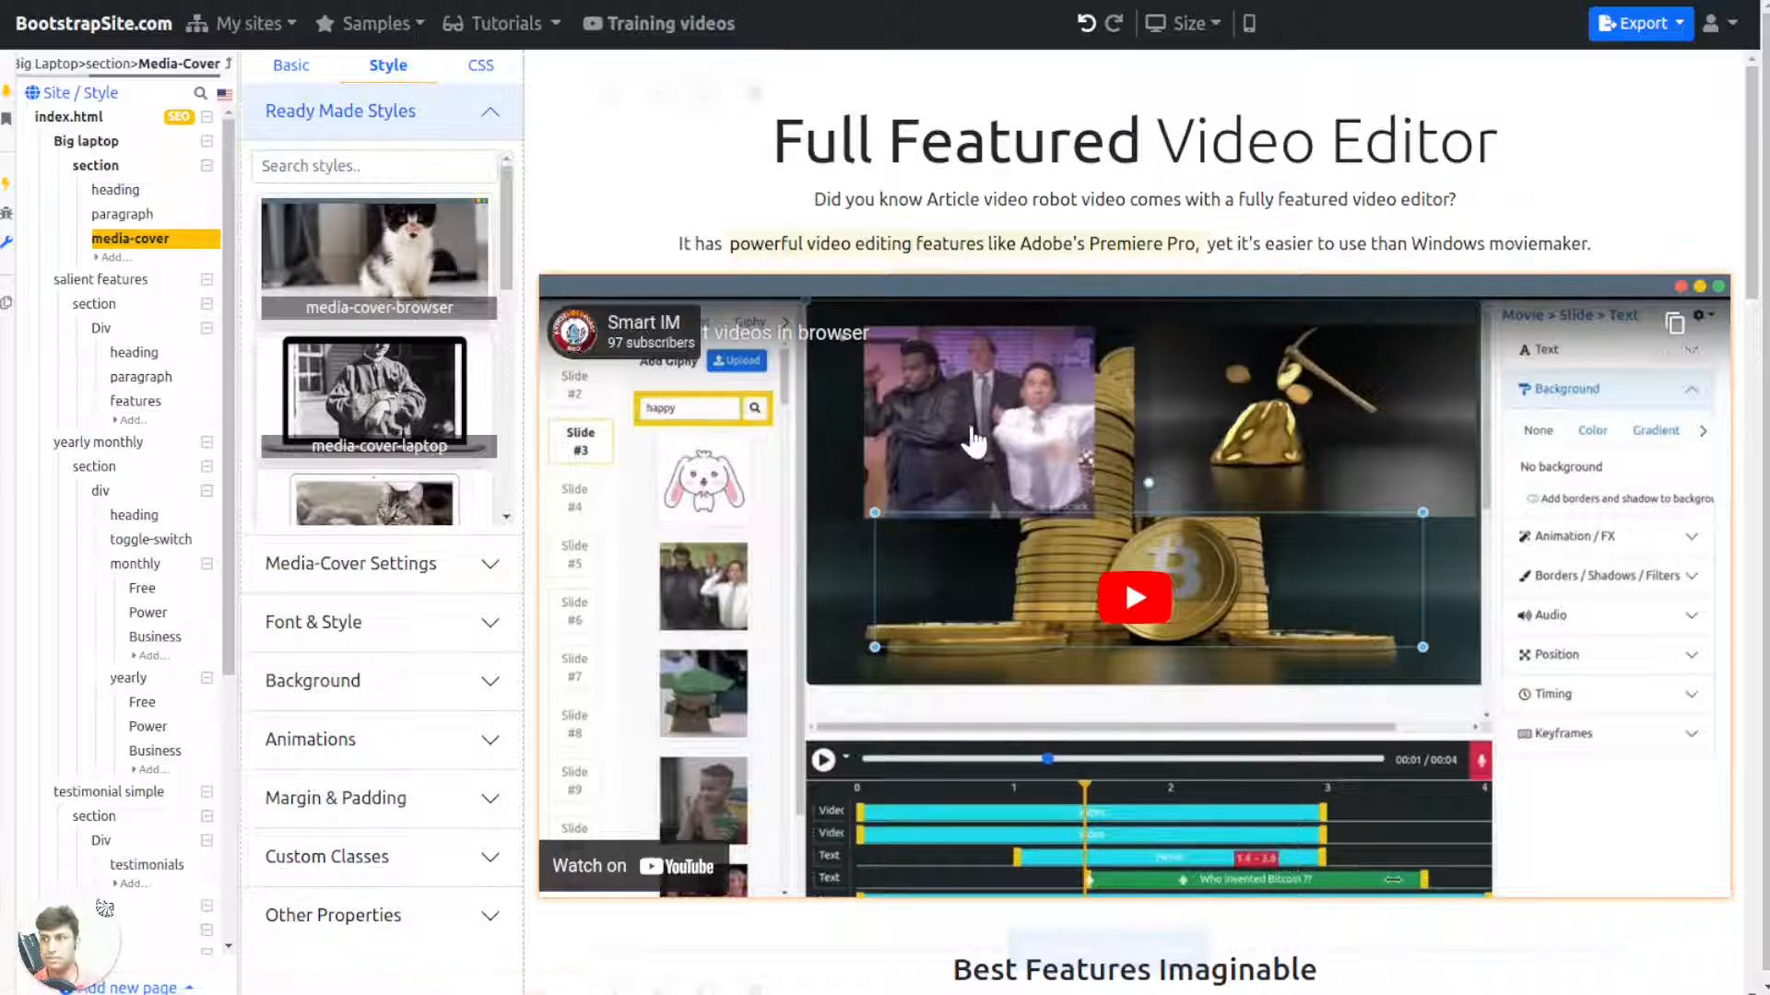
Step: Apply the ready-made heading-marker style to the "Full Featured Video Editor" heading
left_click(869, 148)
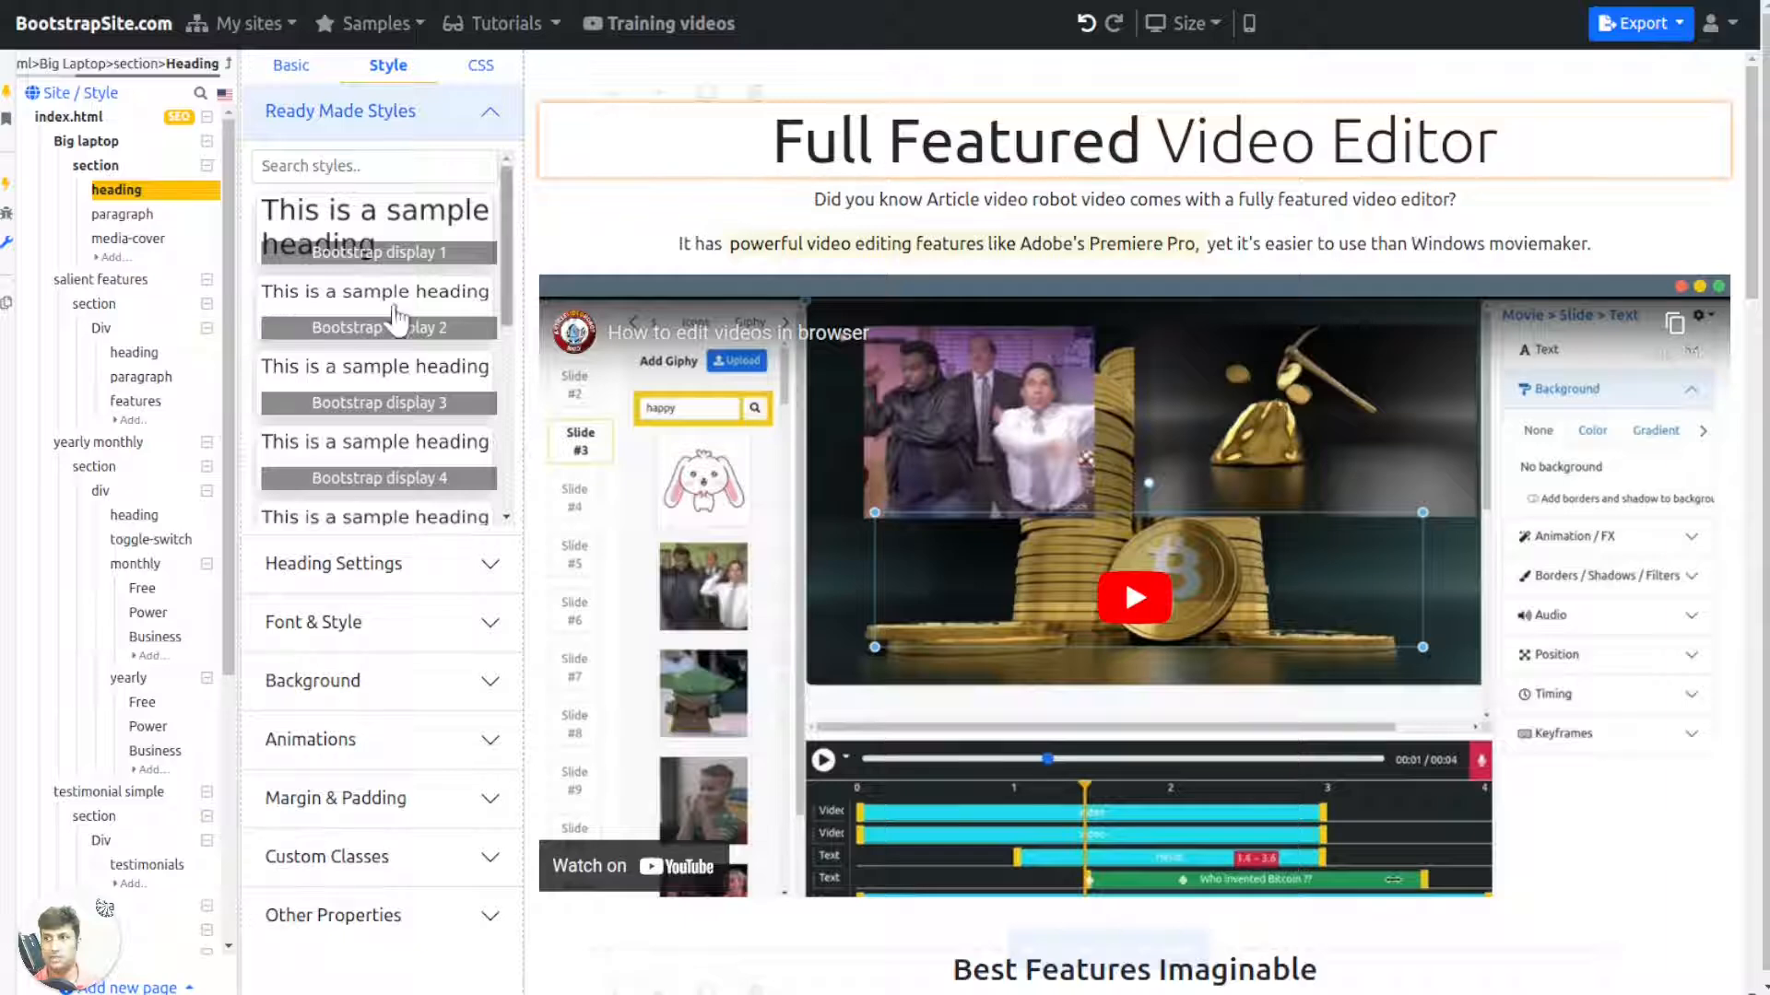
scroll(378, 369, "down", 3)
left_click(397, 479)
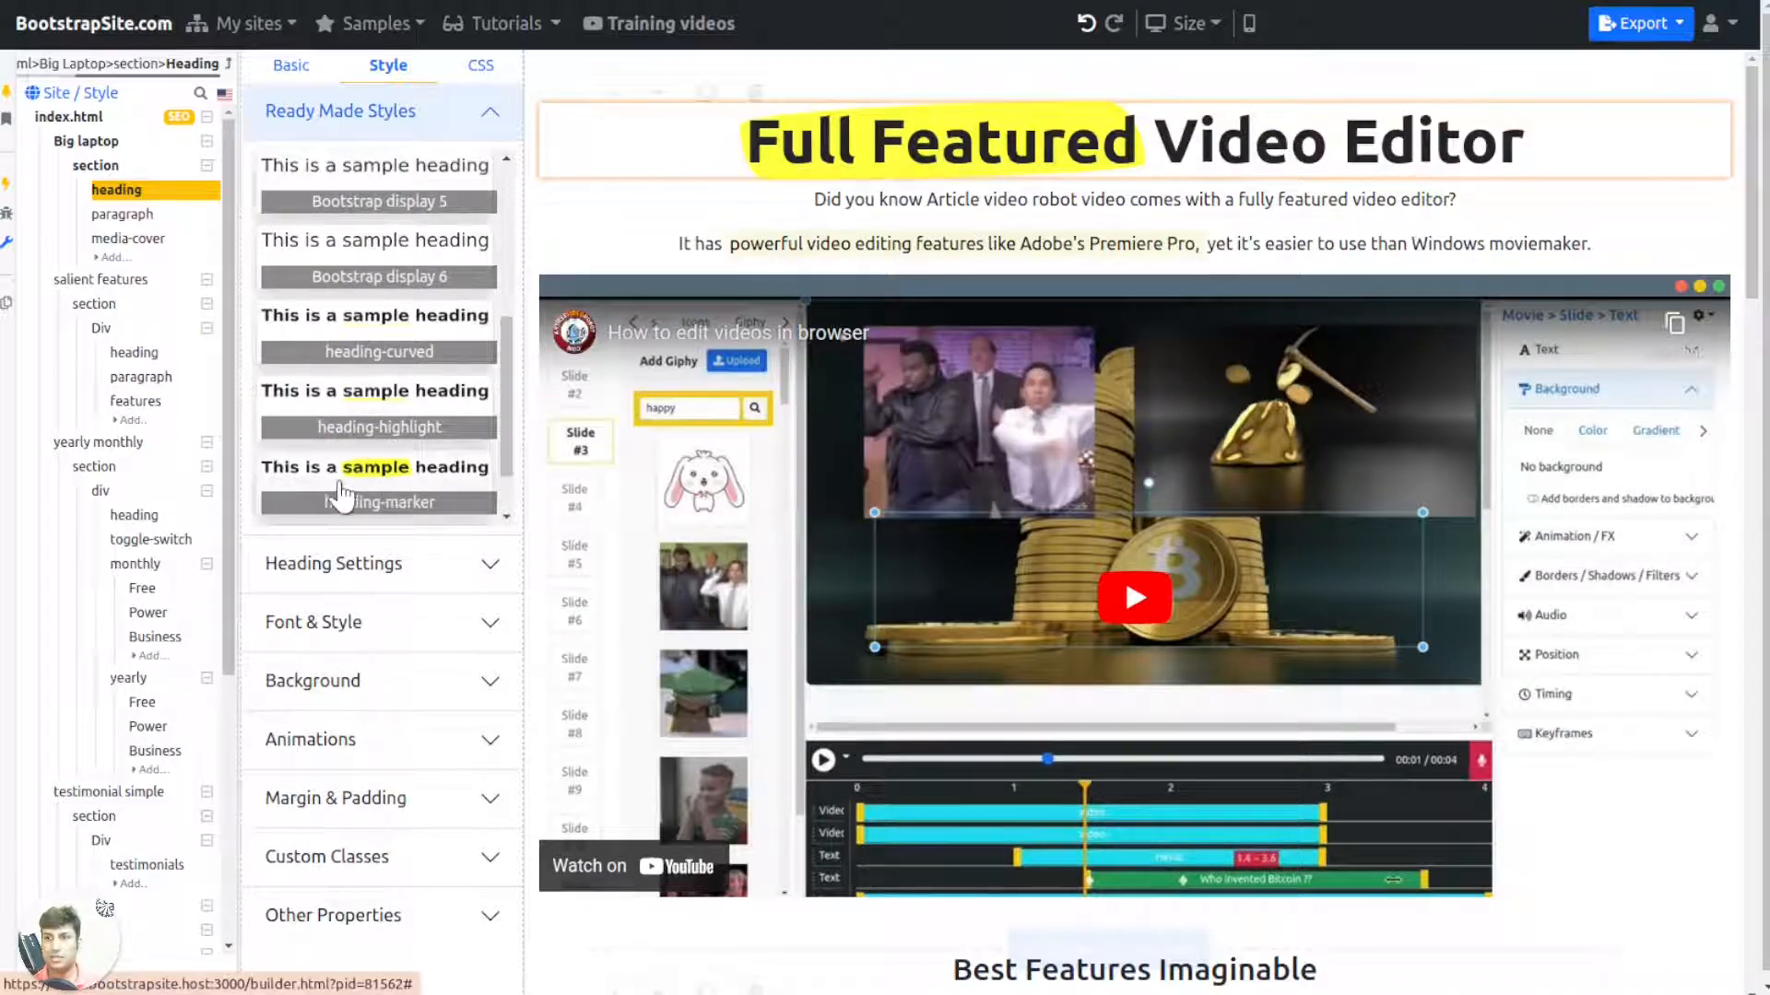
mouse_move(385, 420)
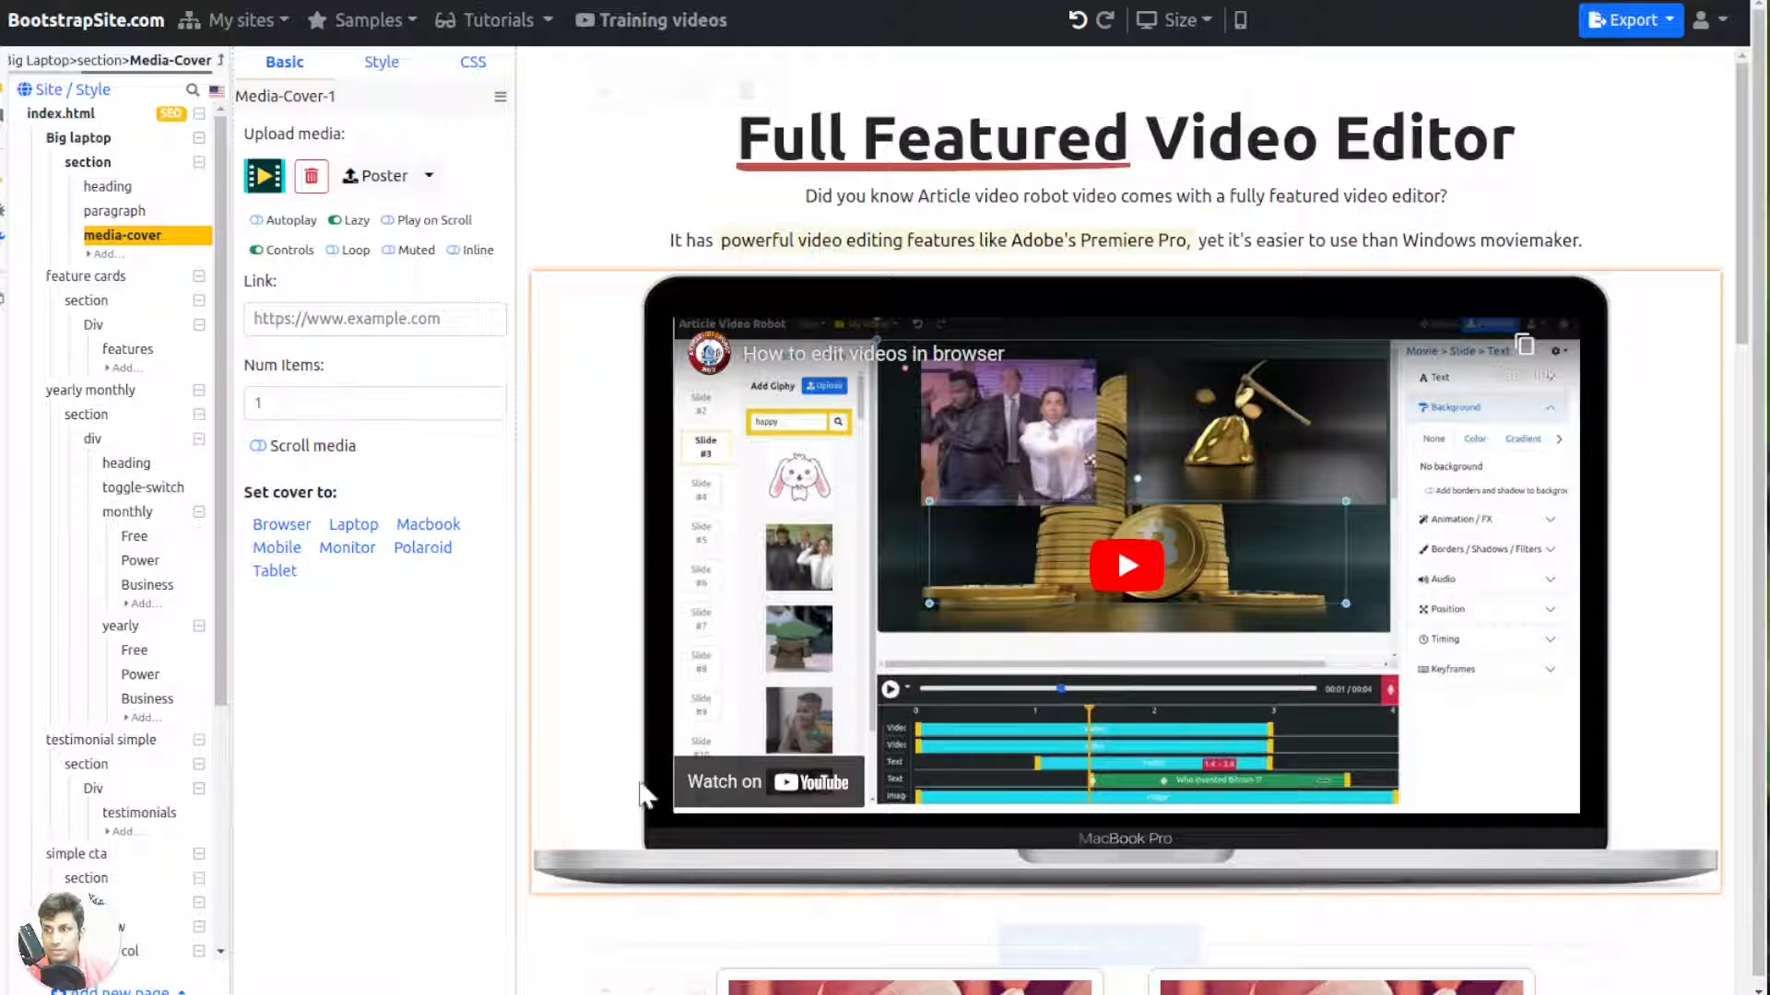
Step: Give the Big laptop block's section a gradient background using the Deep Blue preset
left_click(108, 166)
left_click(374, 84)
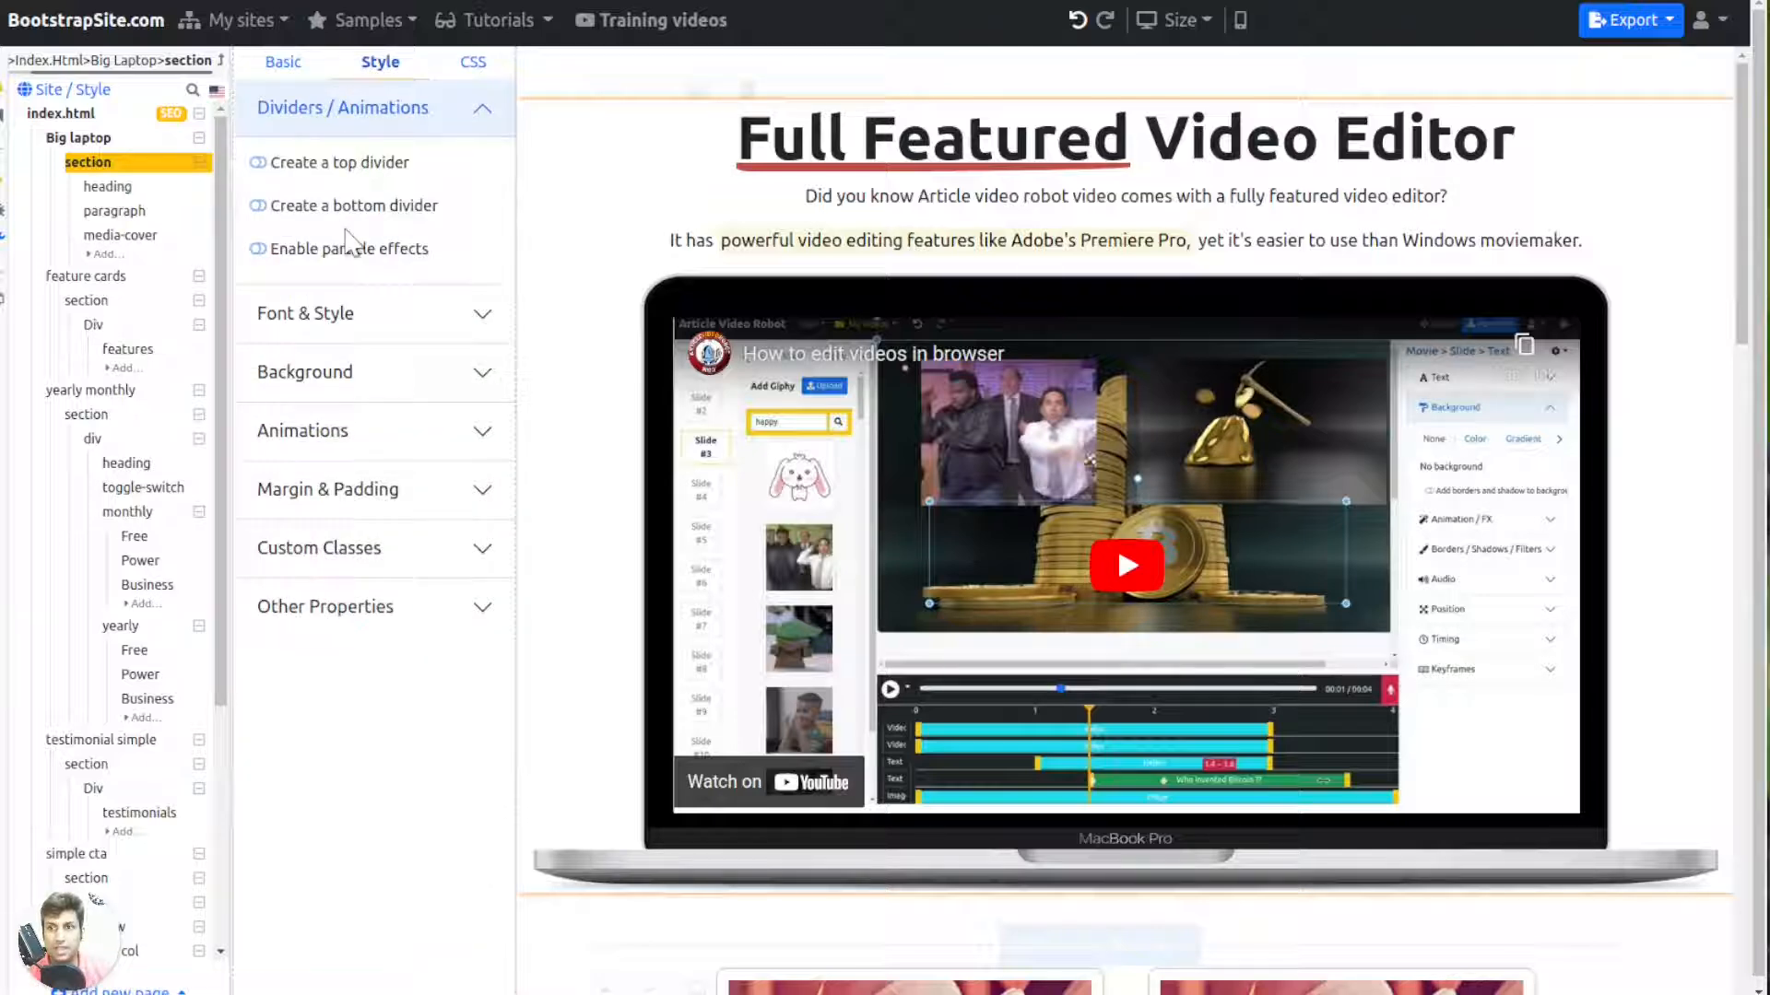
left_click(347, 384)
left_click(419, 314)
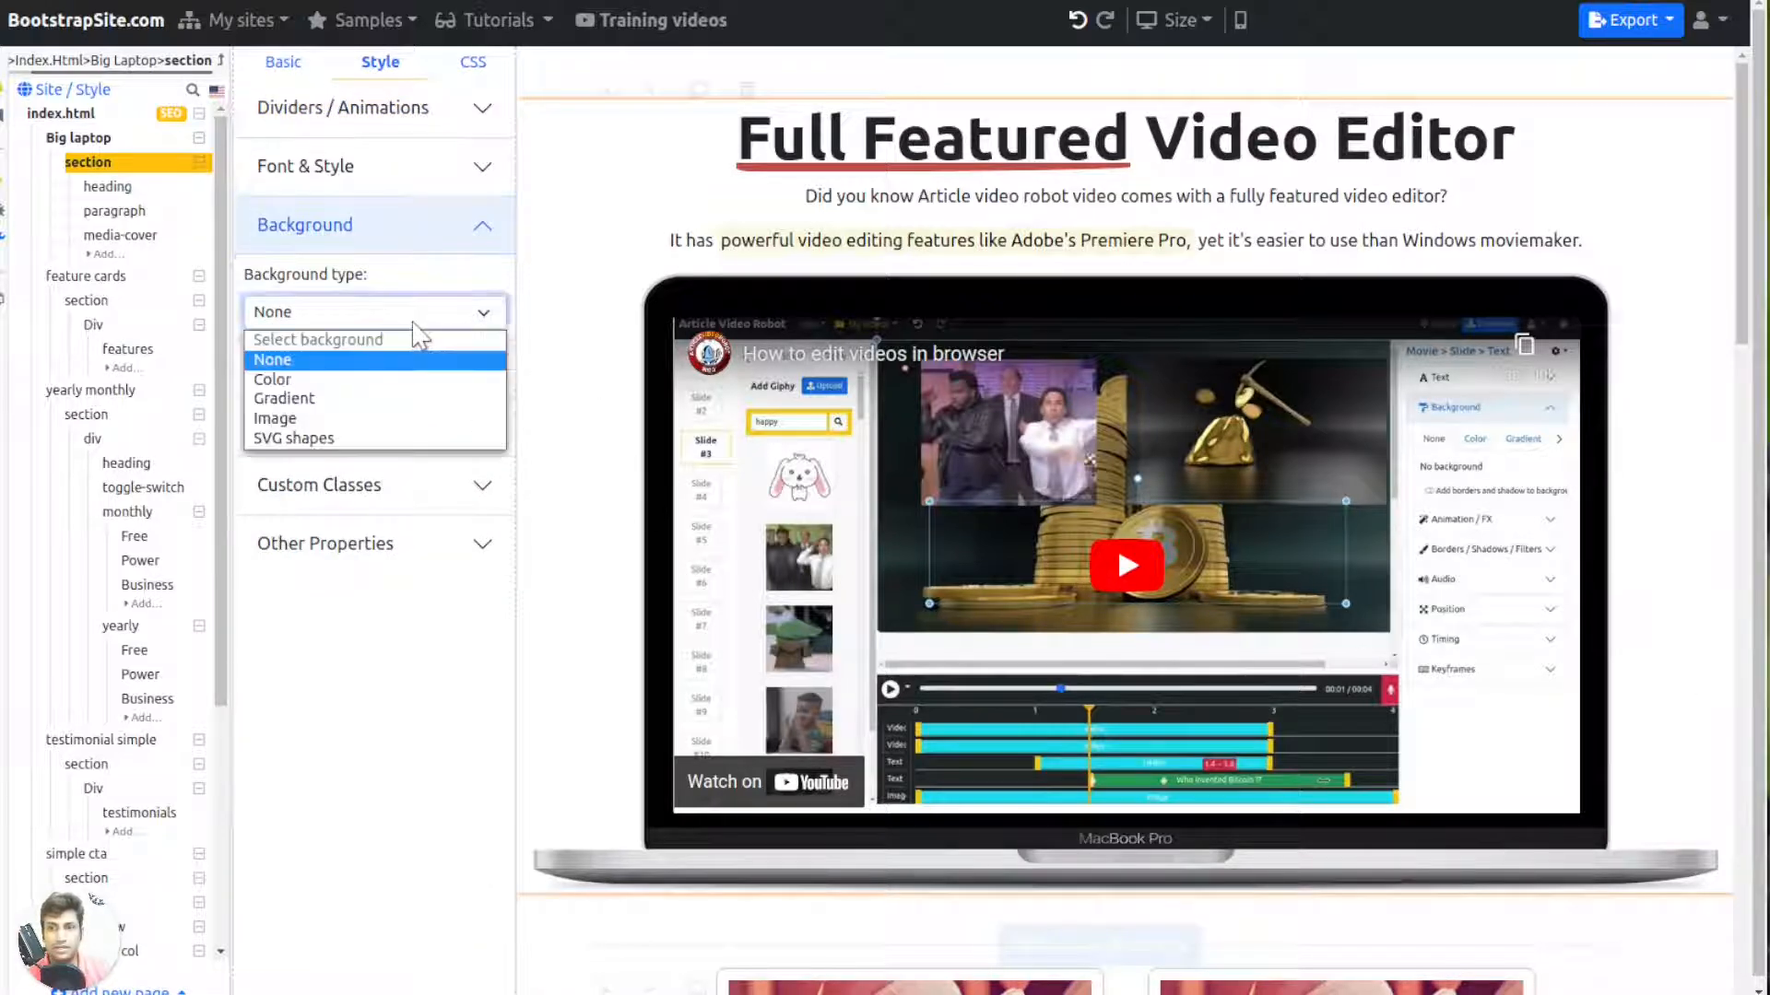
left_click(284, 398)
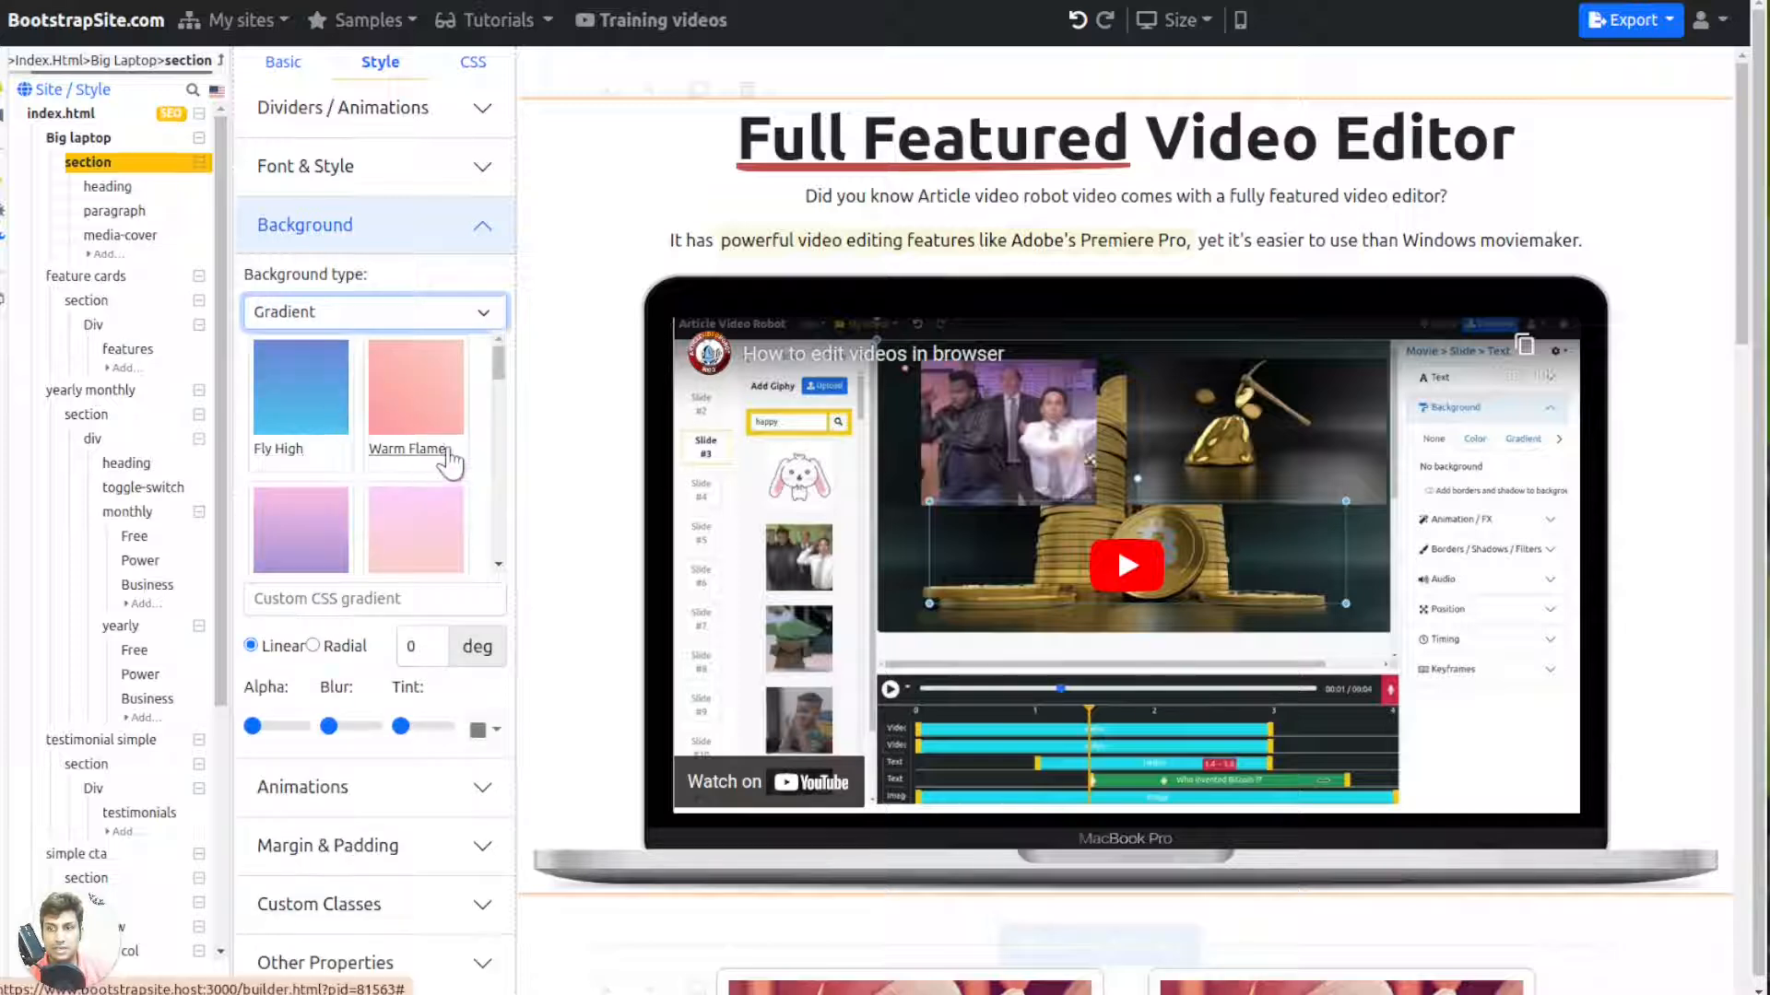
scroll(454, 455, "down", 1)
scroll(454, 455, "down", 6)
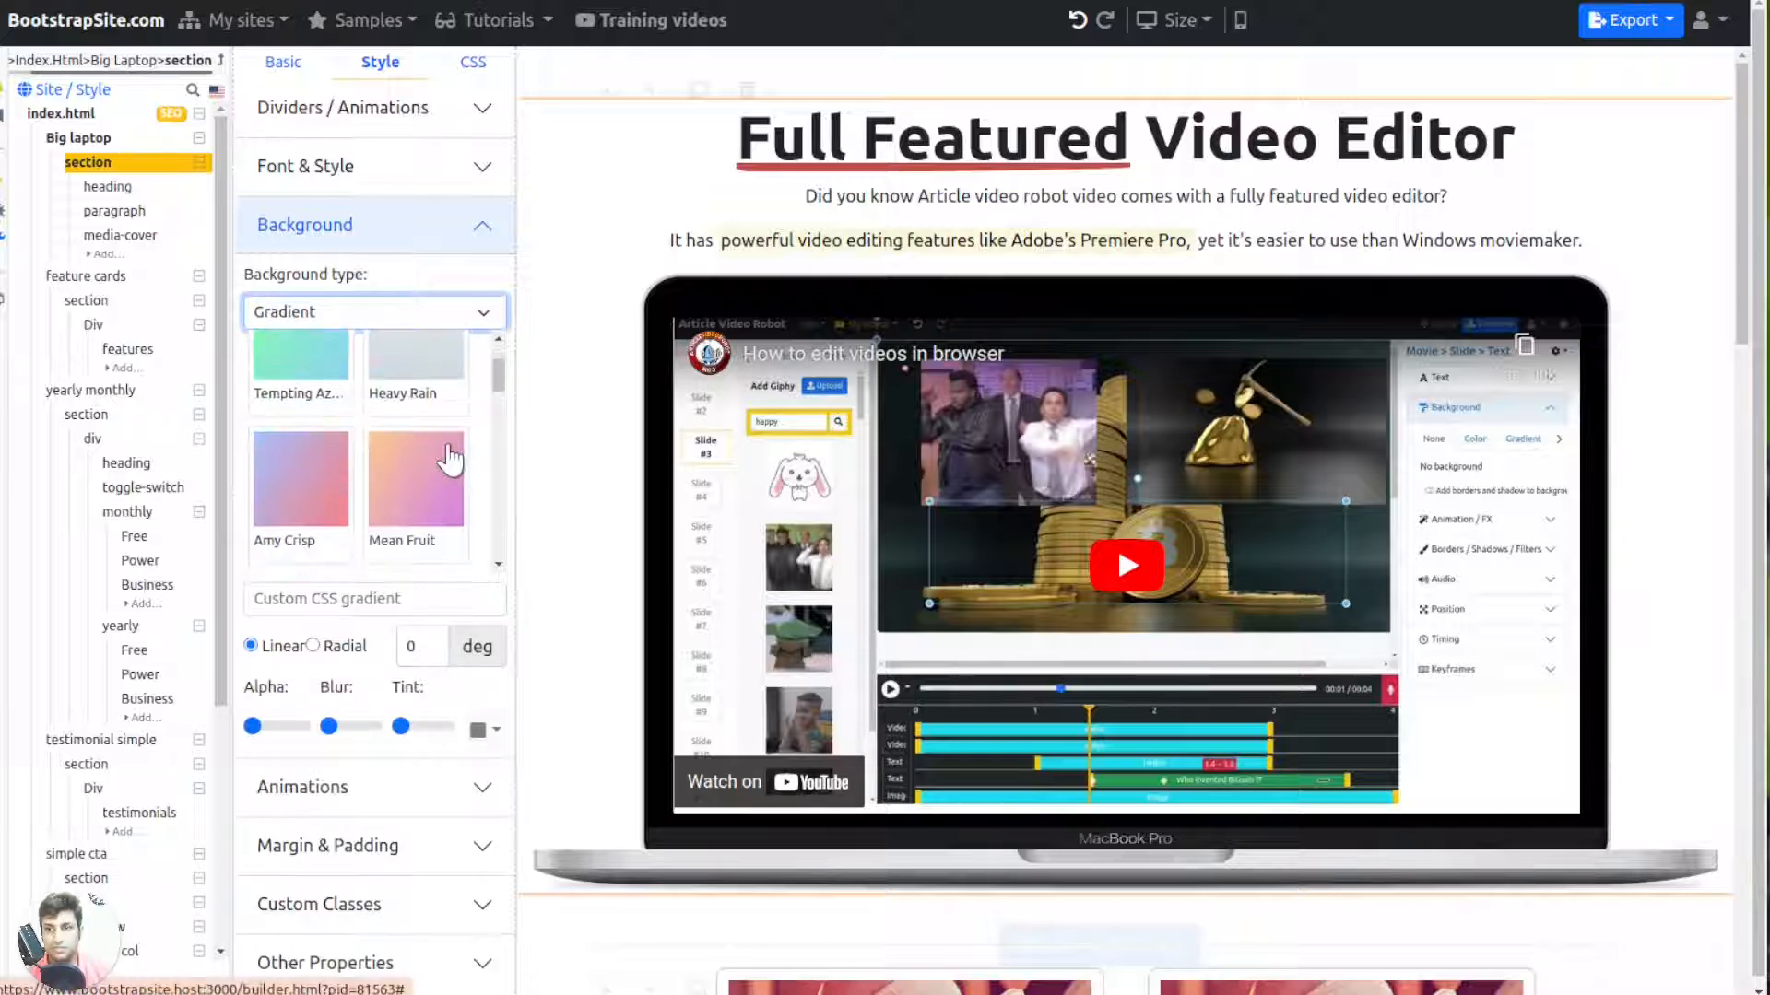
left_click(328, 396)
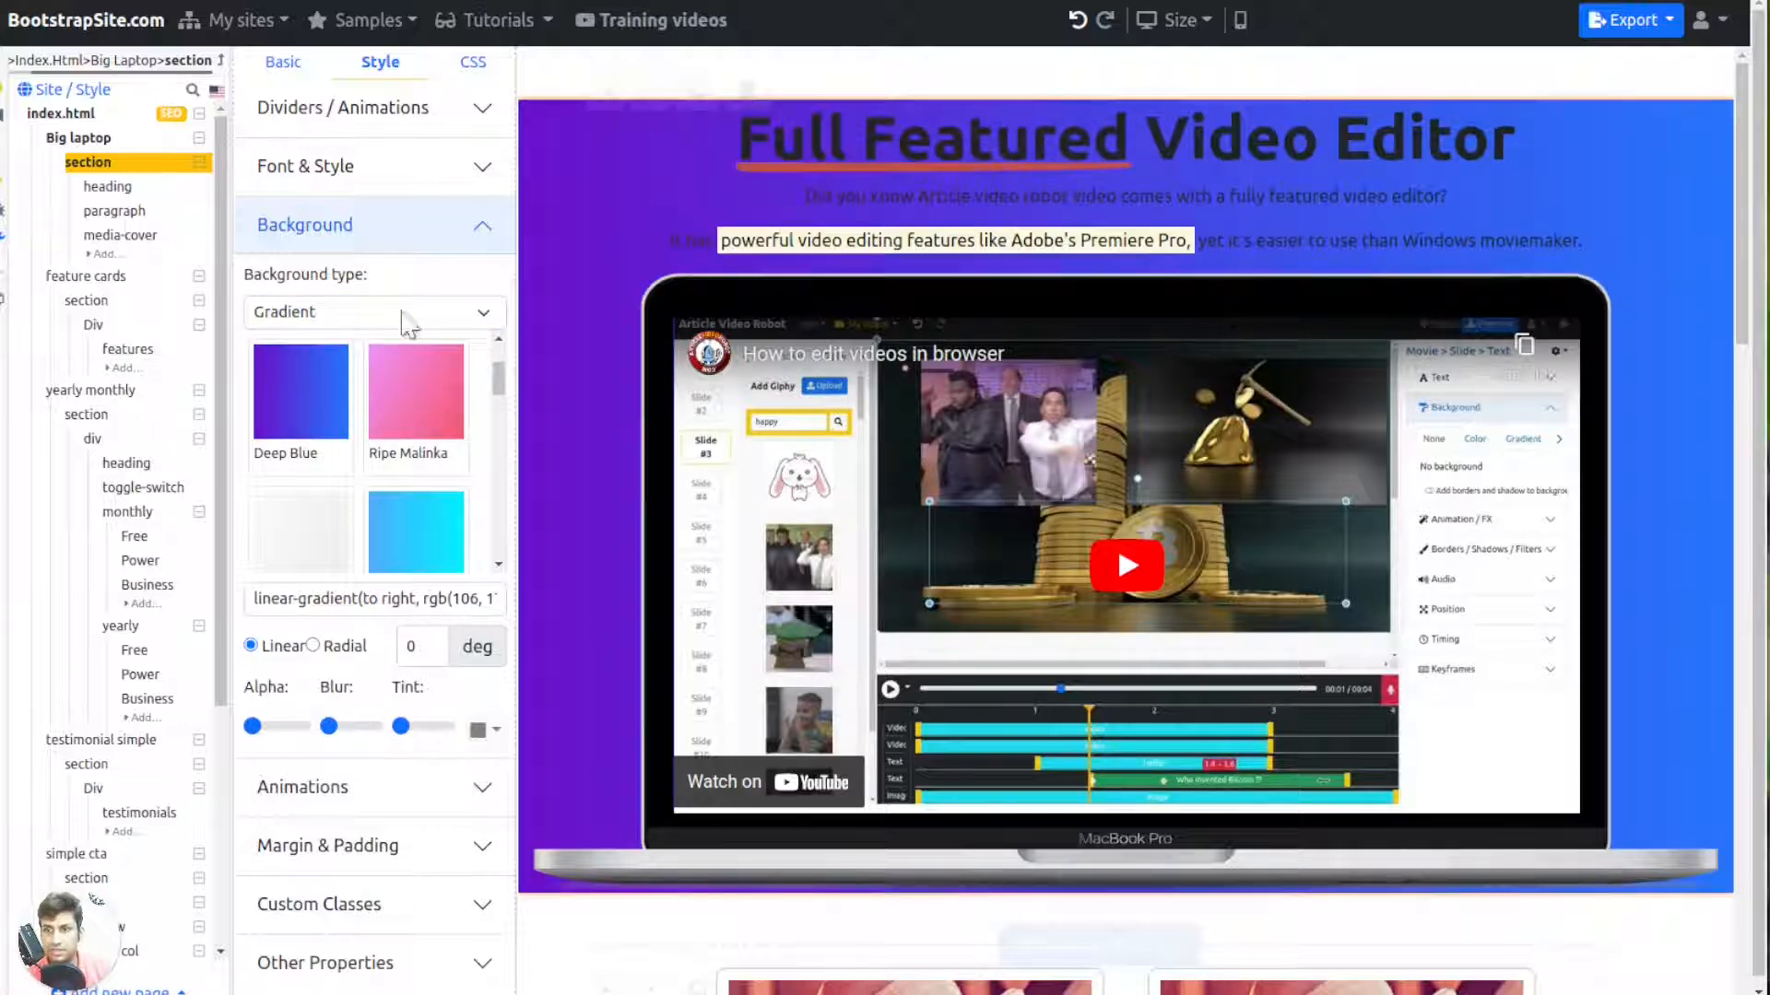
Step: Create a bottom divider for the section with a layered wave shape
left_click(367, 111)
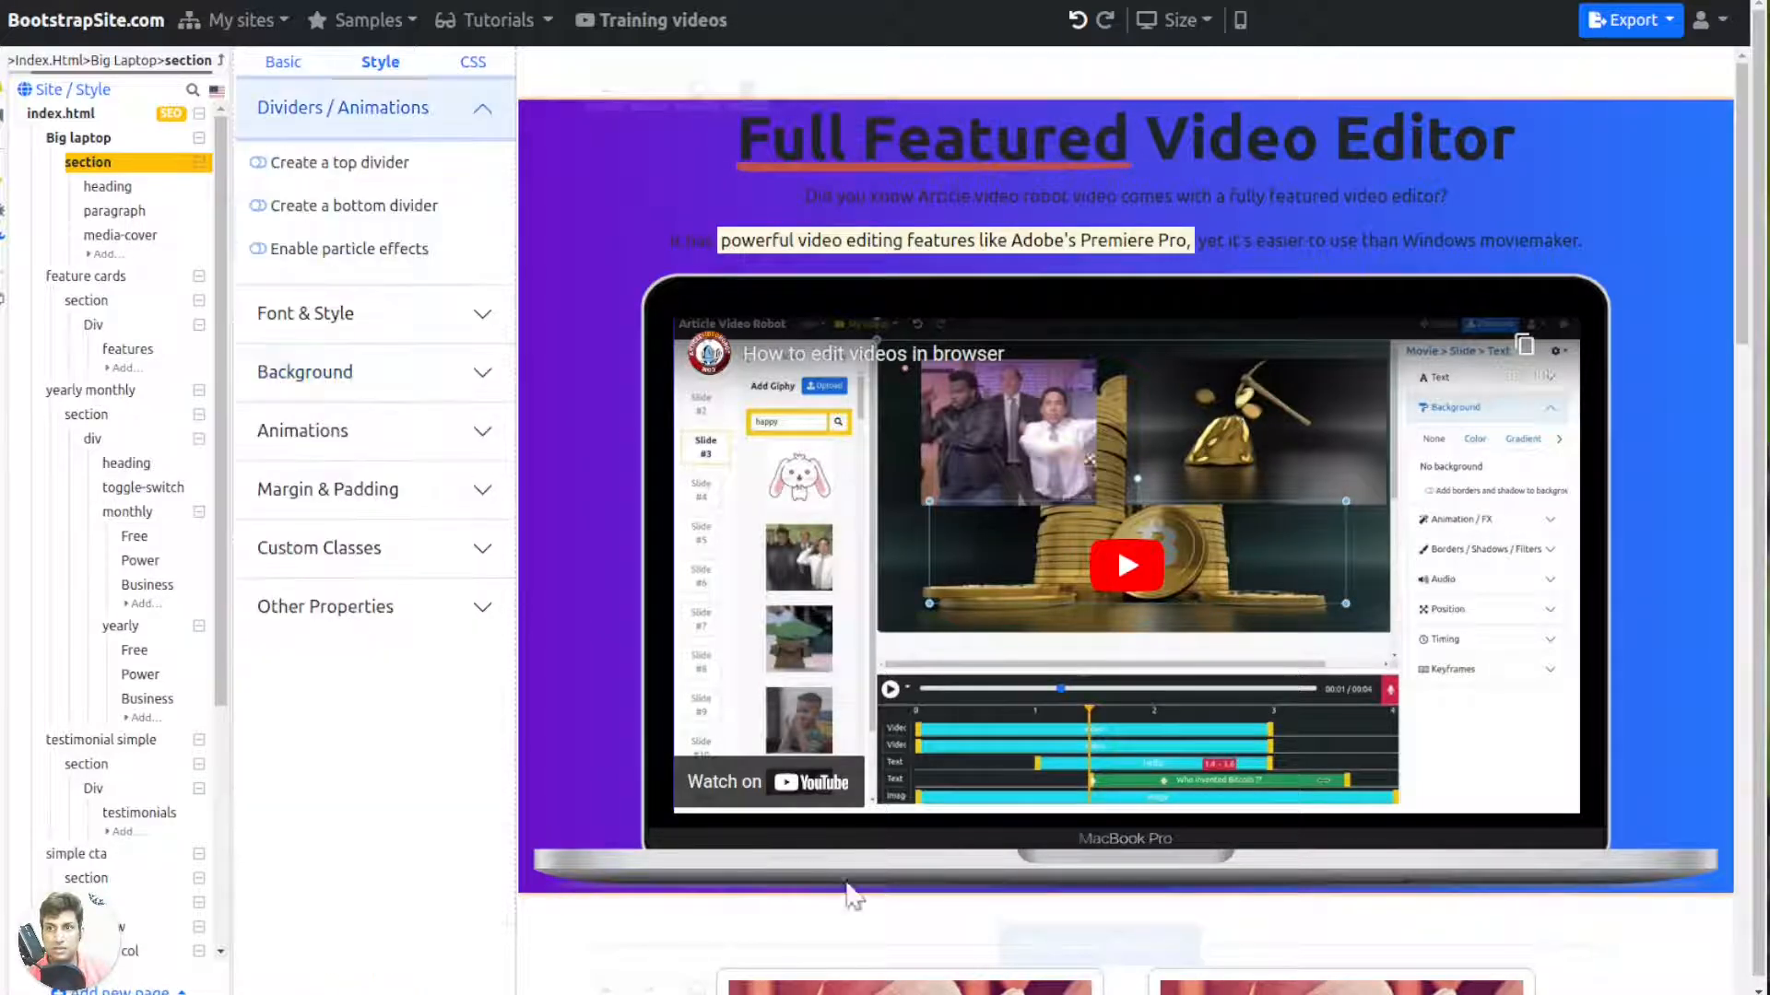
scroll(852, 894, "down", 3)
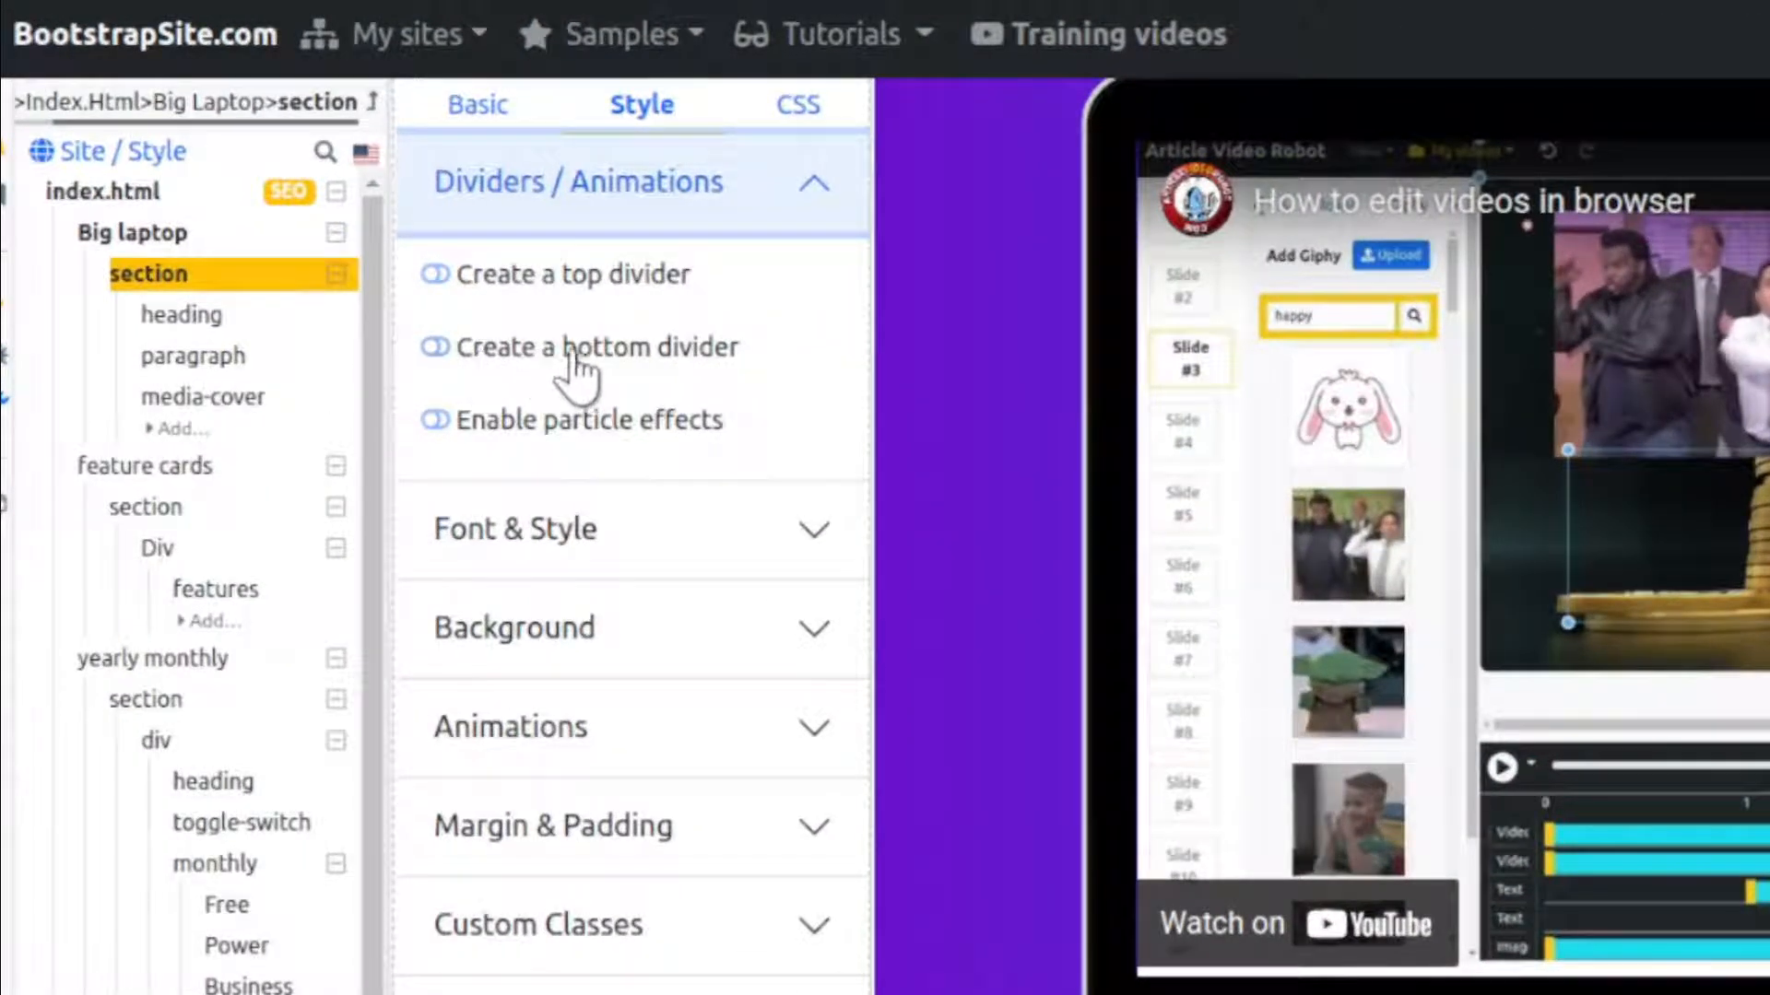
left_click(570, 357)
left_click(620, 438)
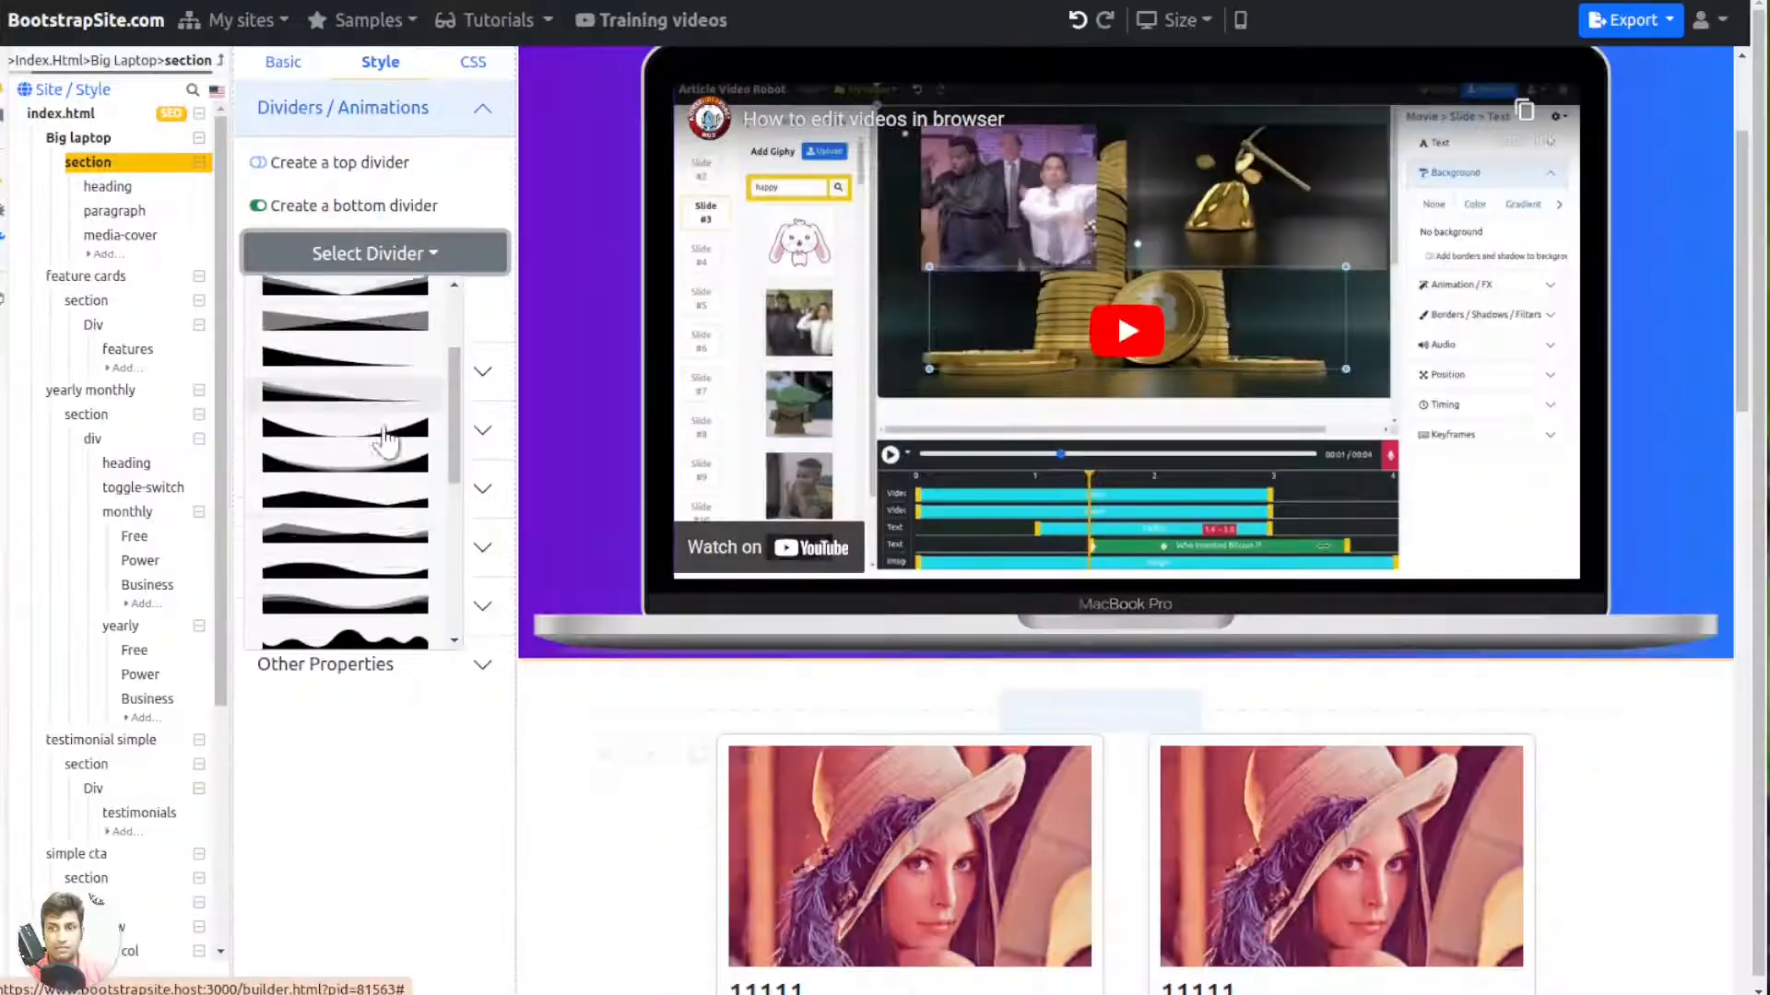
scroll(566, 931, "down", 1)
left_click(541, 918)
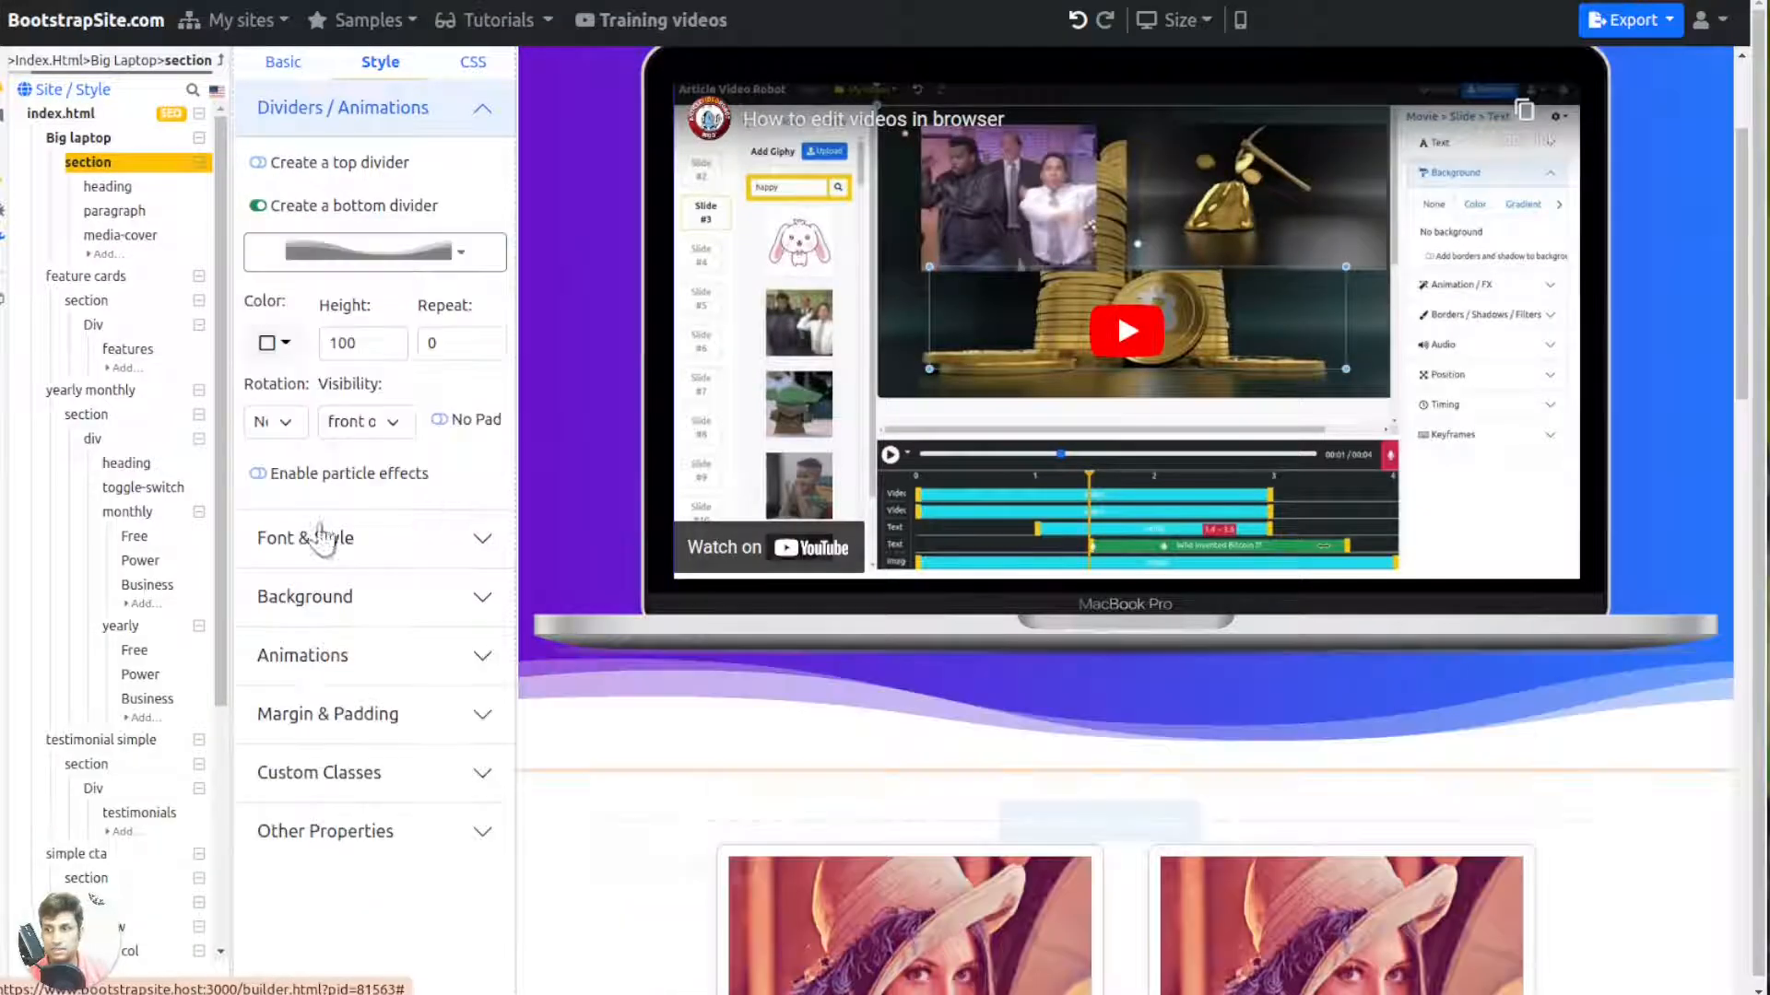
Step: Change the section's bottom divider by trying the jagged shapes, and keep the layered one that rises to the right
scroll(1085, 599, "up", 2)
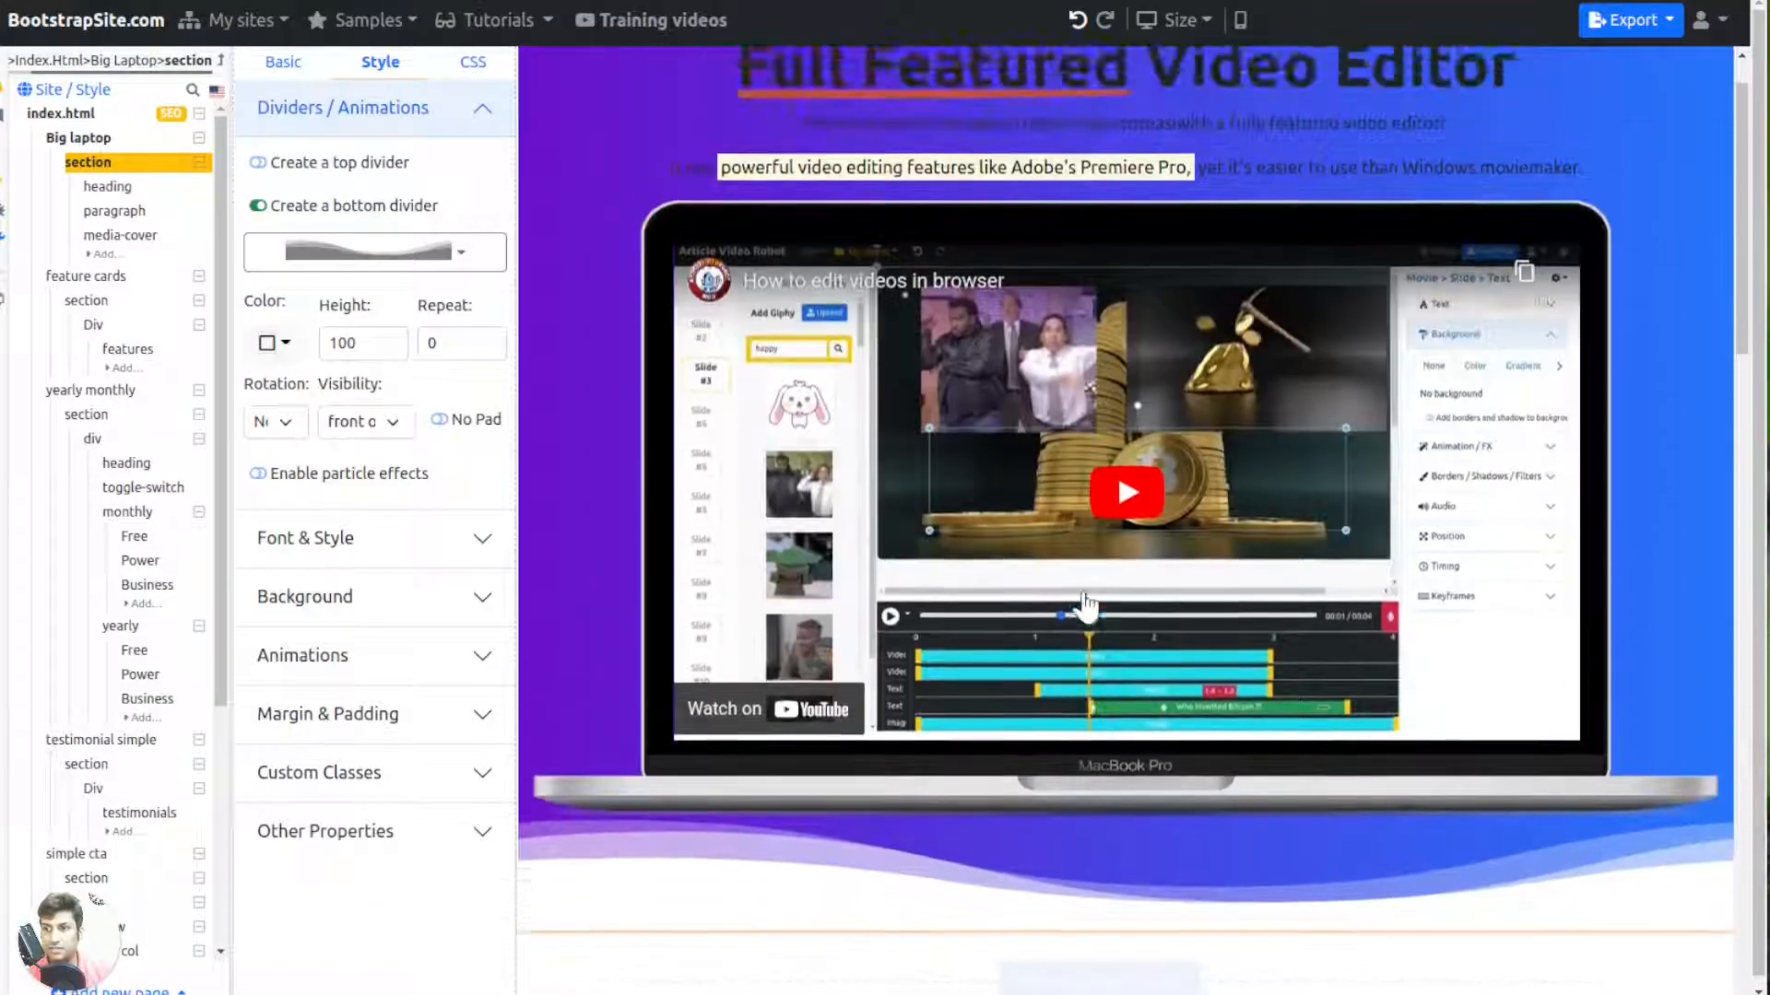
scroll(1086, 603, "up", 1)
left_click(369, 251)
left_click(407, 465)
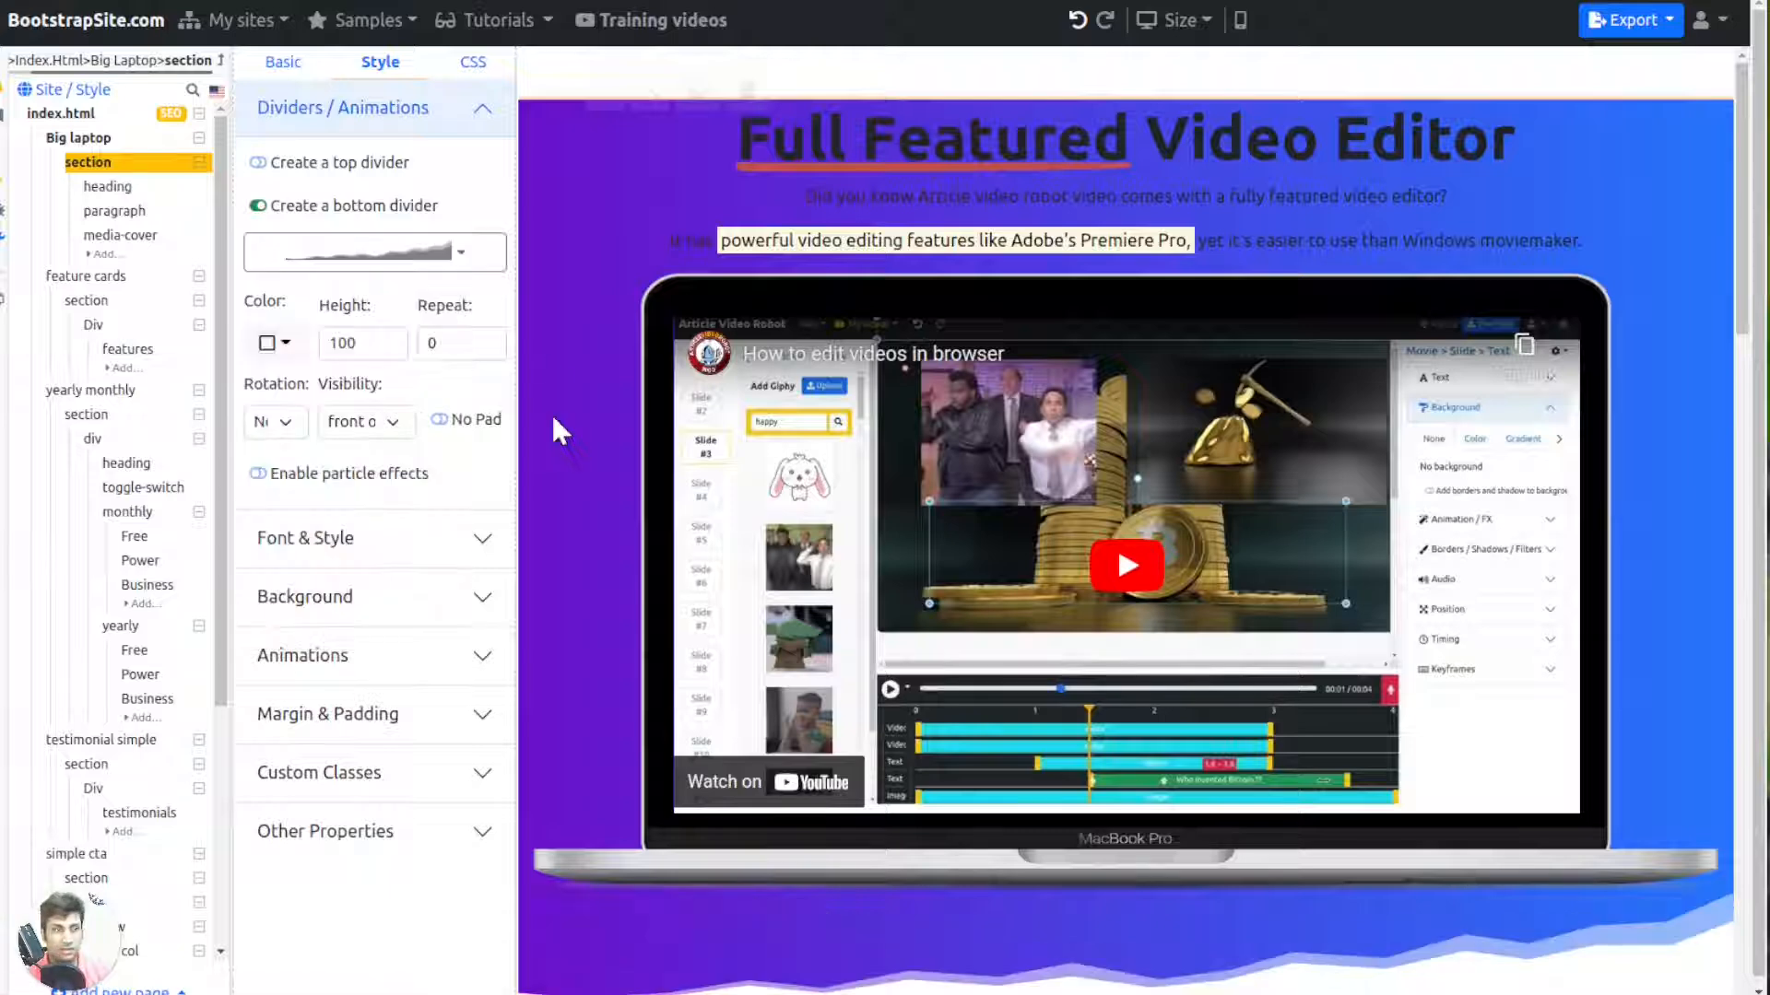
left_click(369, 252)
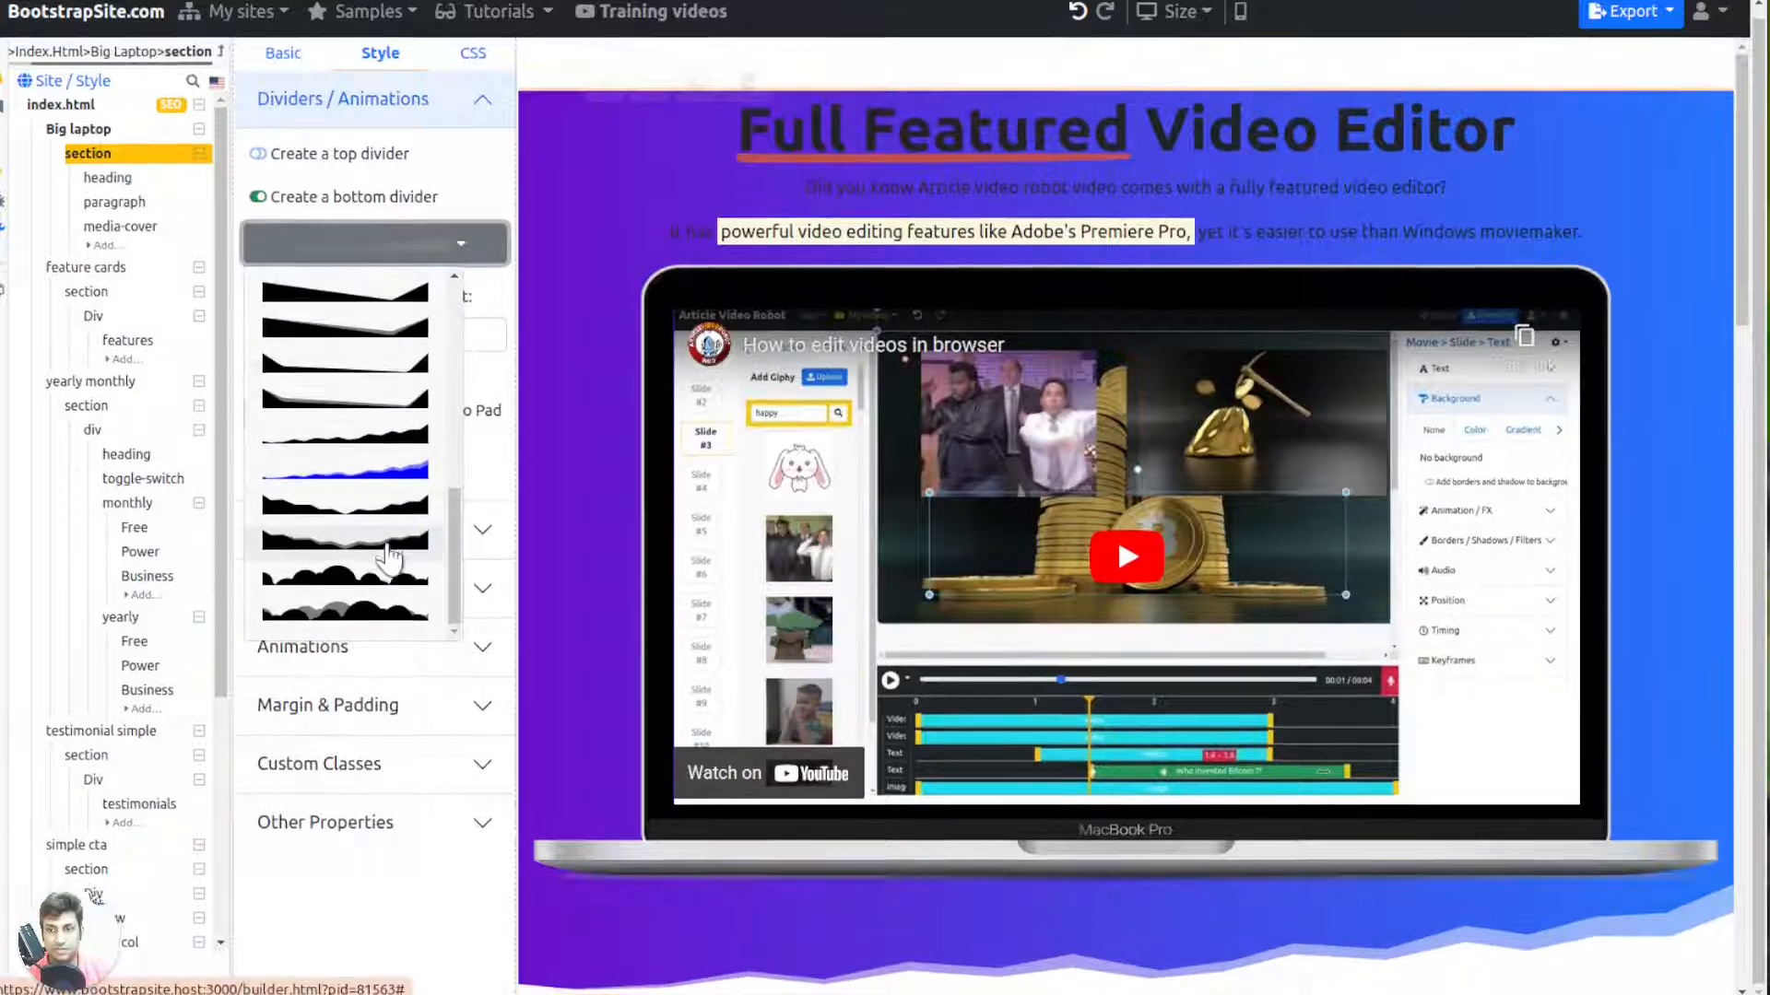
left_click(385, 540)
left_click(442, 258)
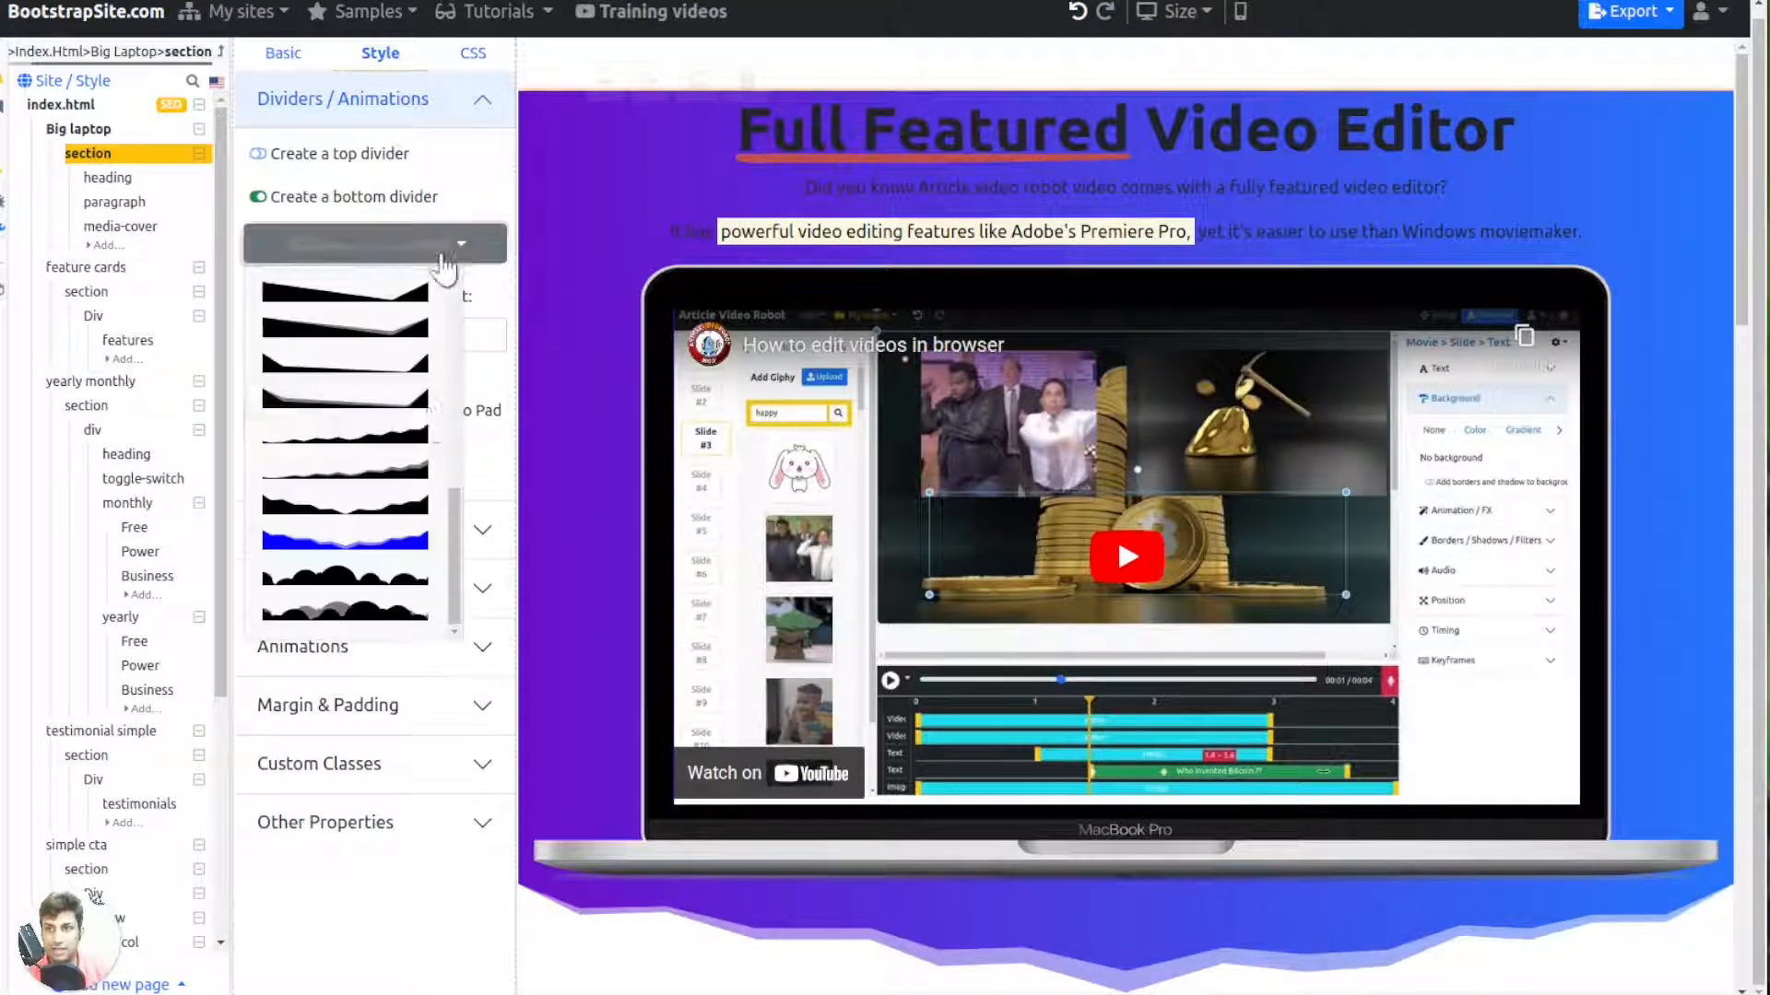
left_click(352, 470)
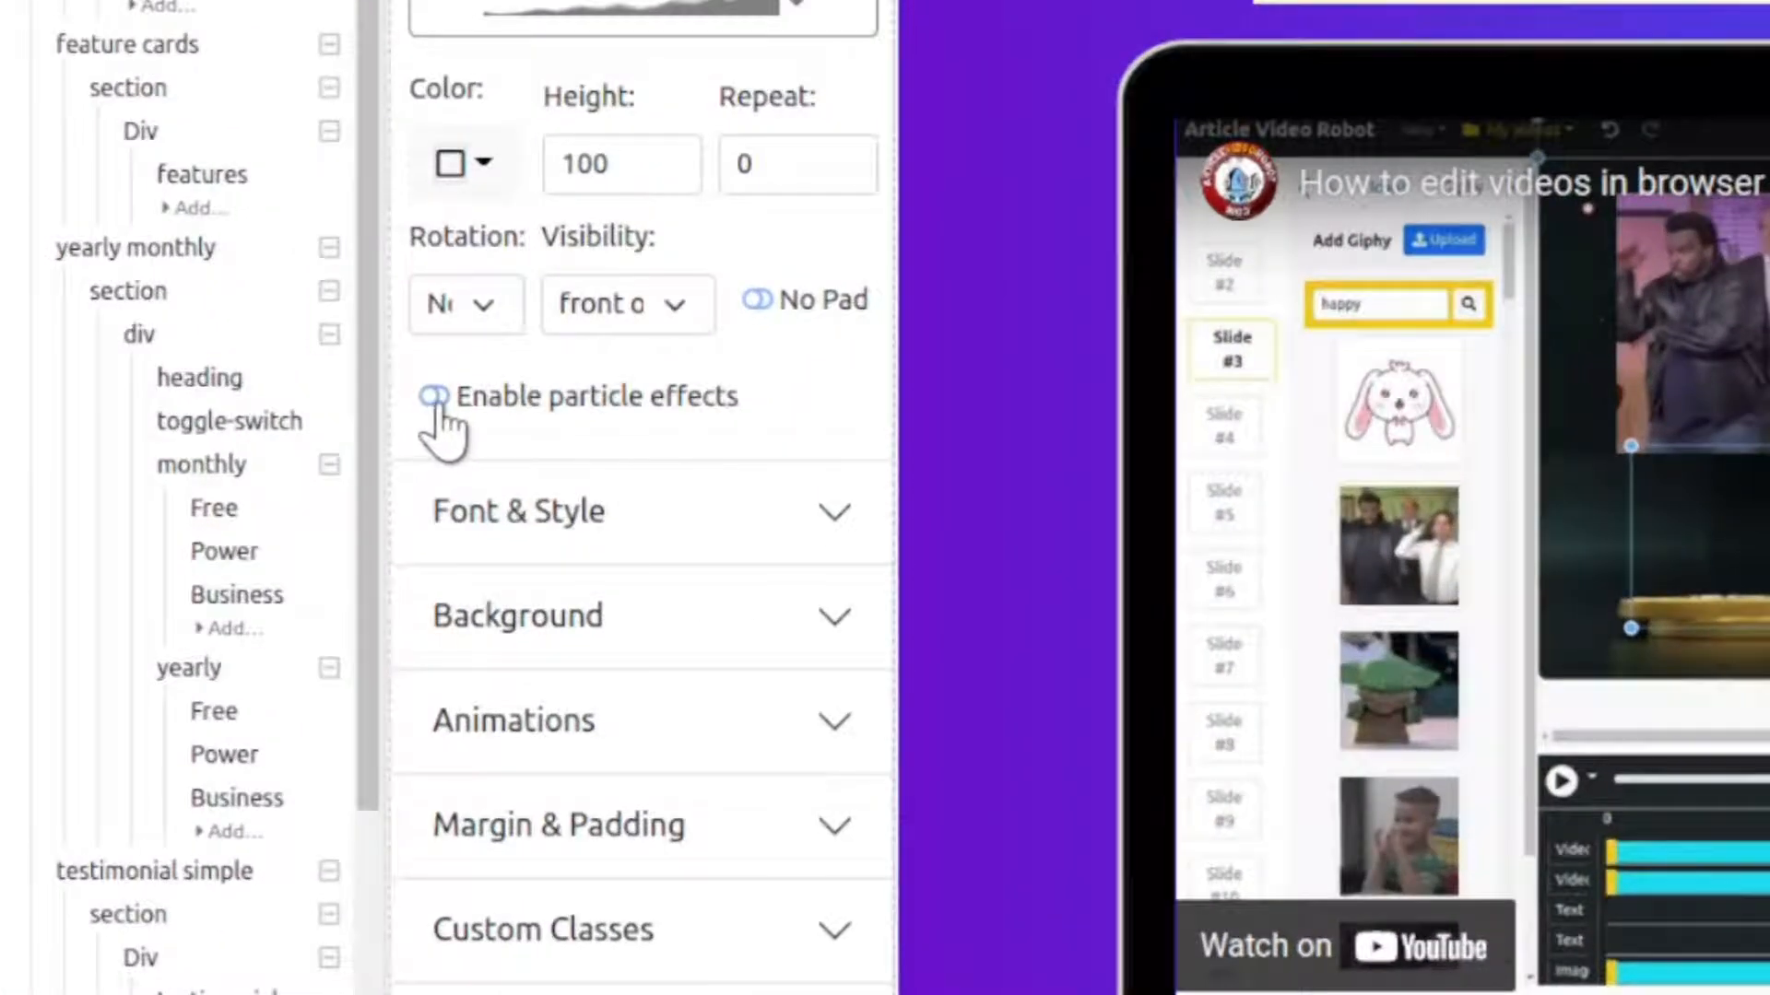
Step: Enable particle effects on the section, try the Circles animation and switch to the Vertex animation
left_click(435, 396)
left_click(480, 532)
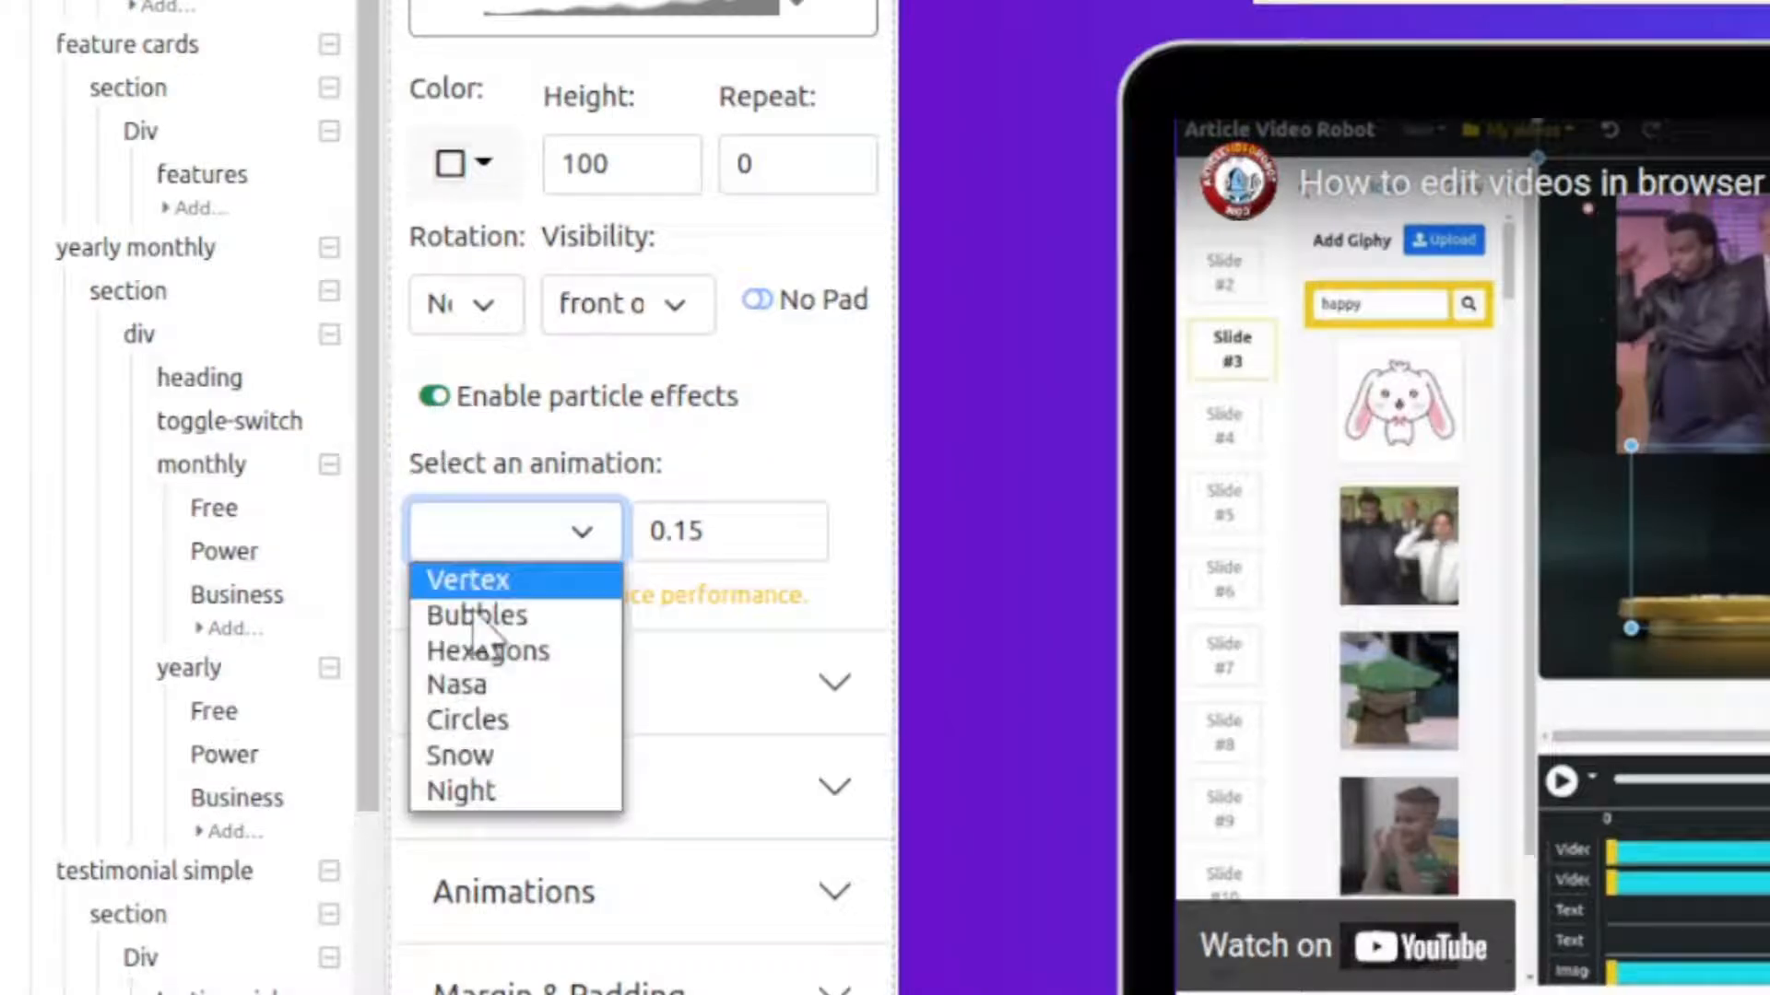
left_click(498, 728)
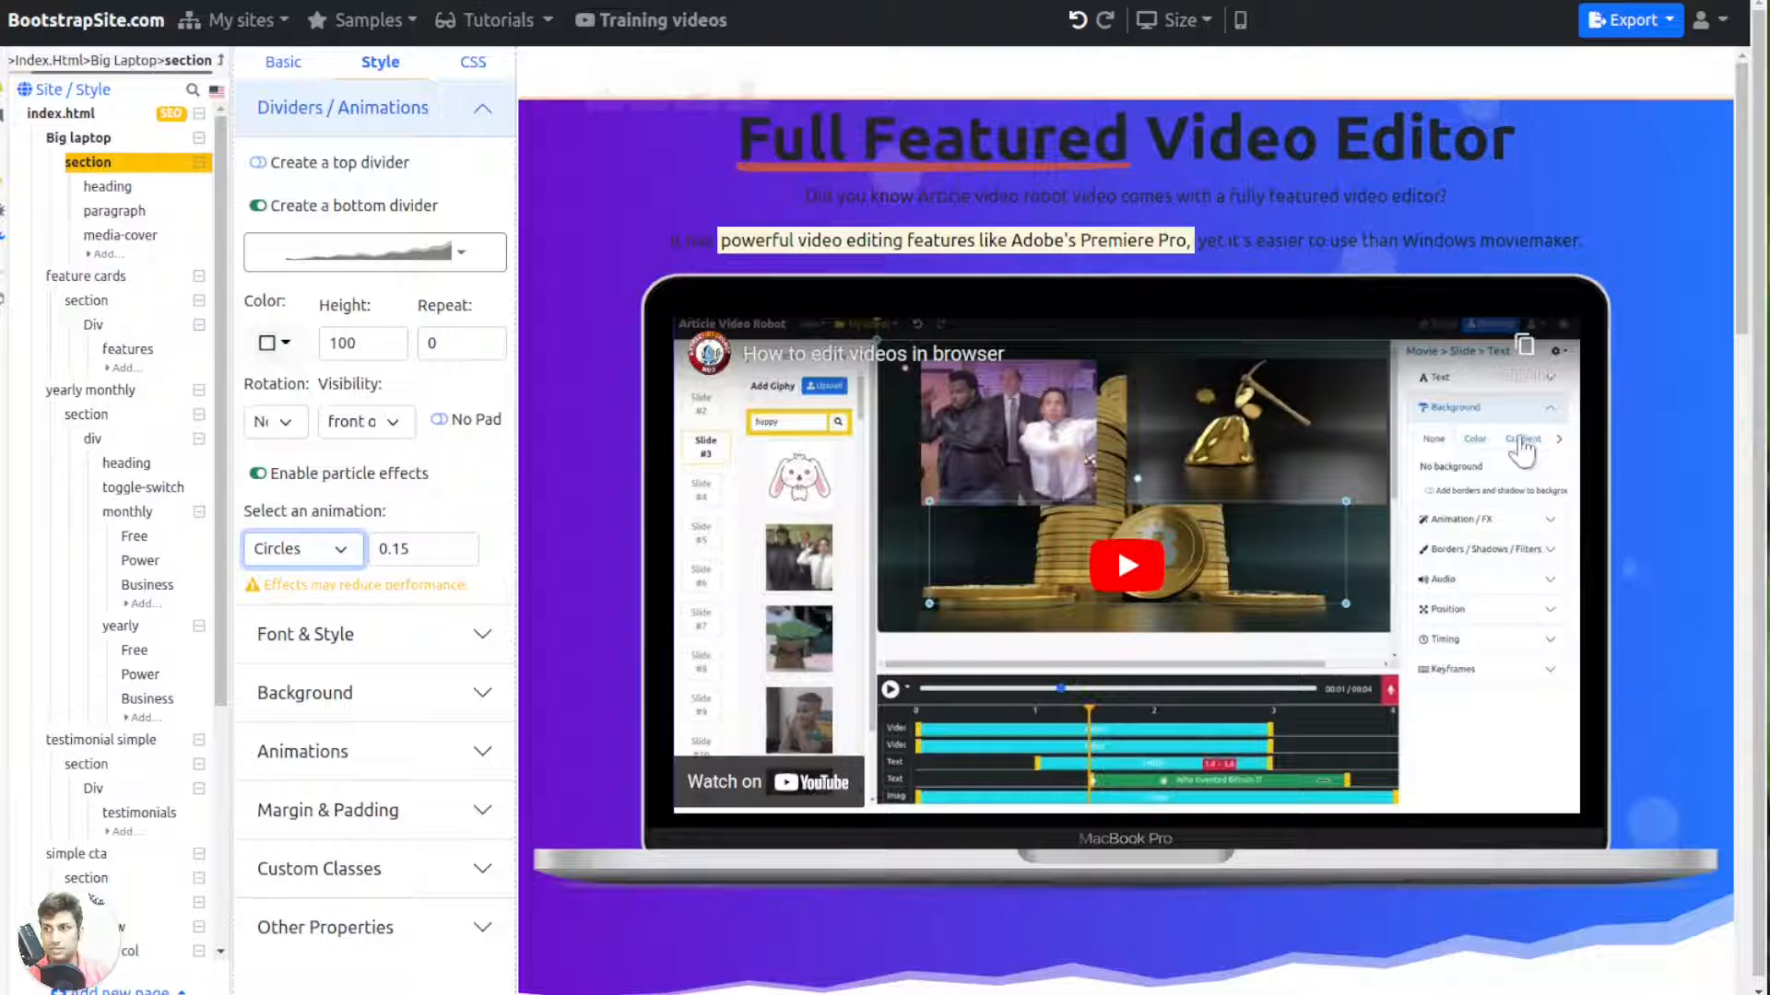
left_click(327, 551)
left_click(319, 576)
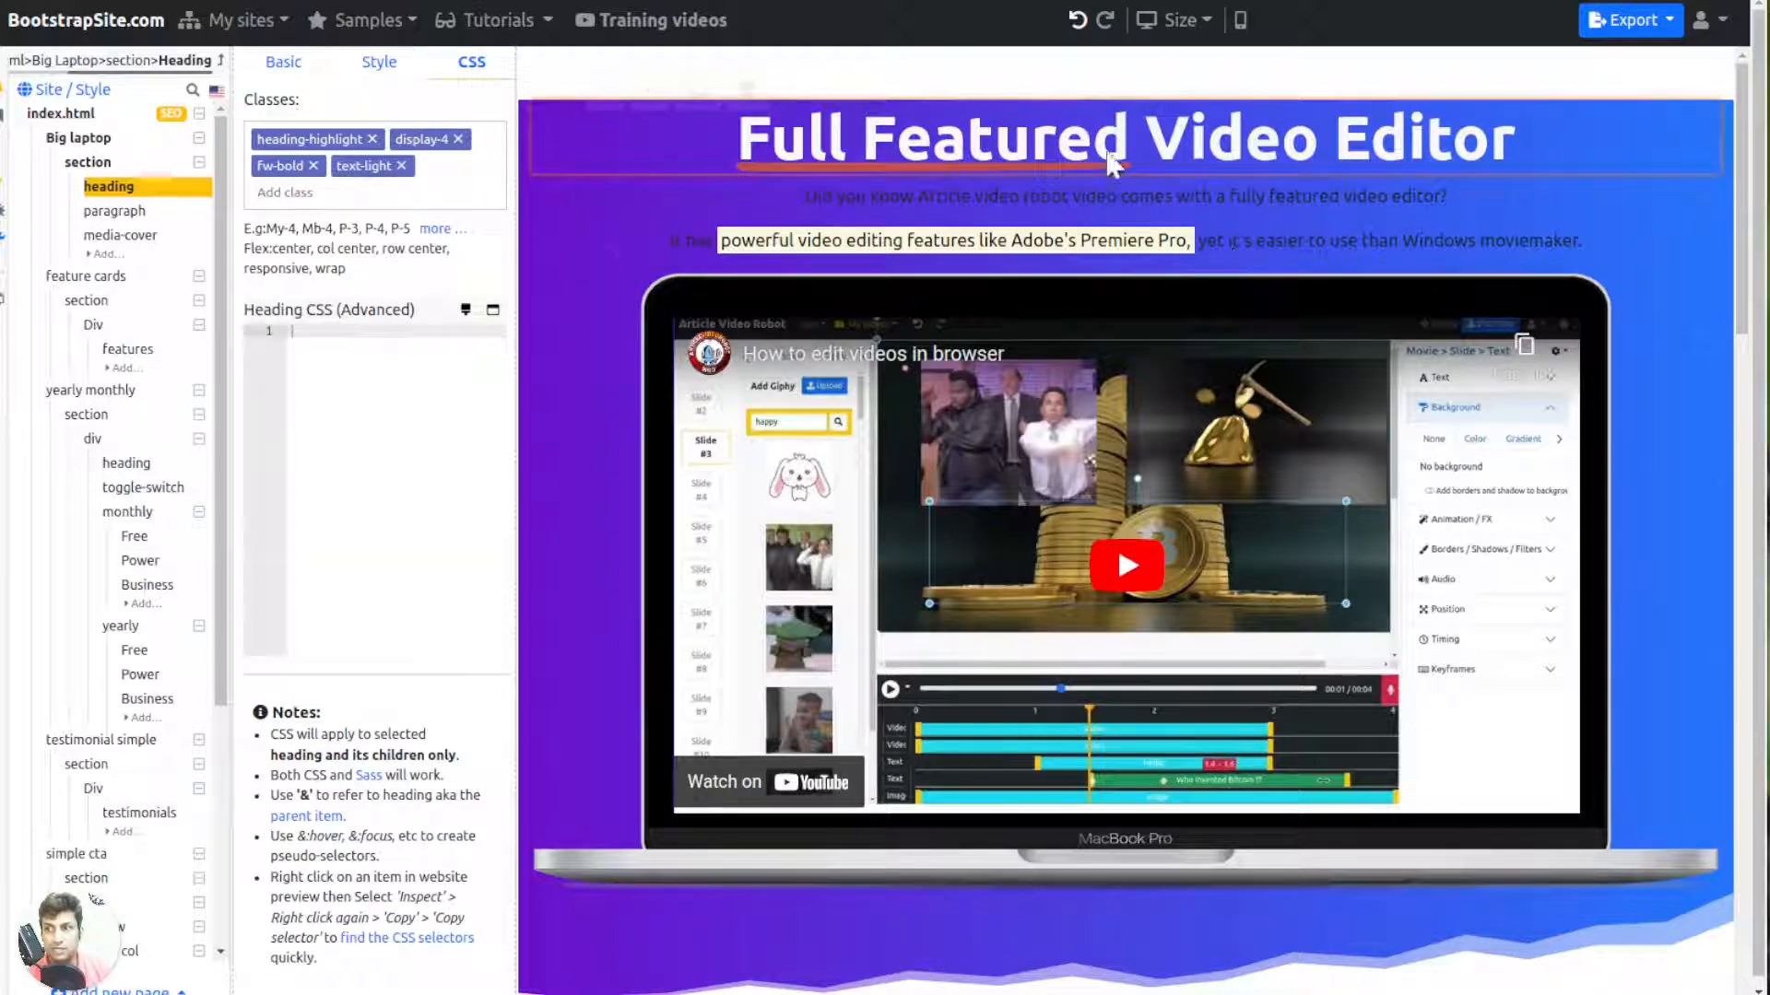
Step: Apply the typing special effect to the word "Video" in the Big laptop block's heading
left_click(293, 62)
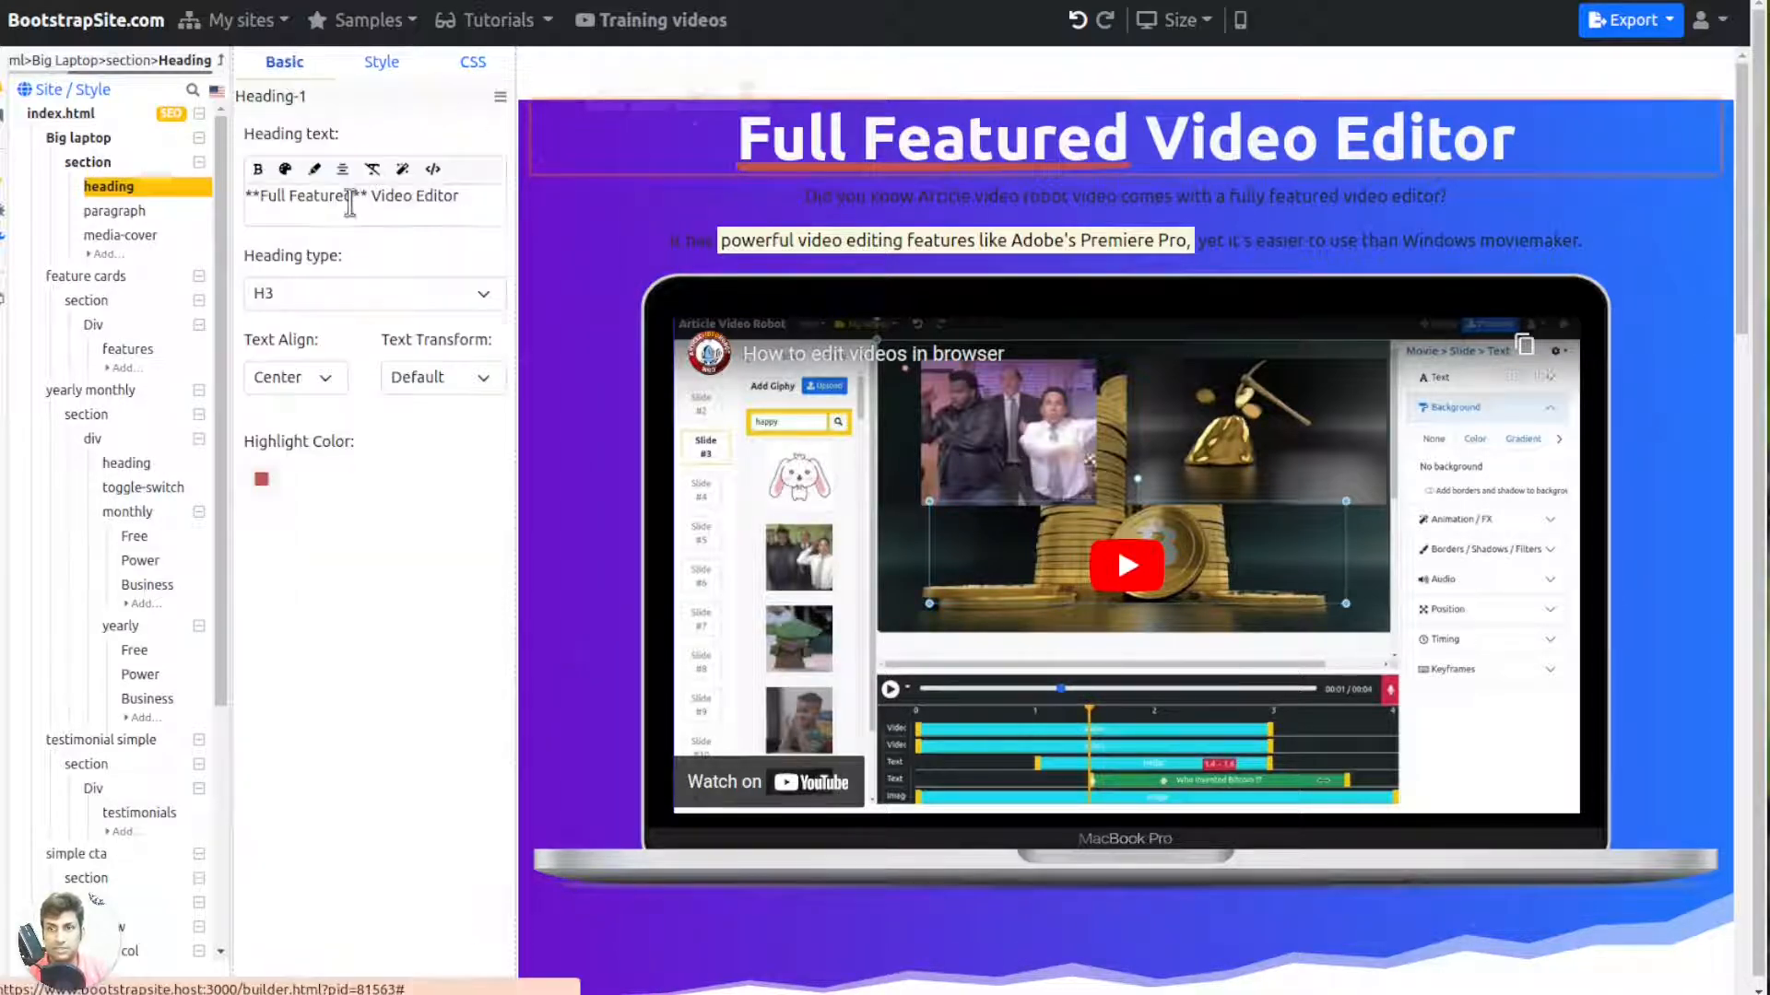
double_click(374, 198)
key("ctrl+c")
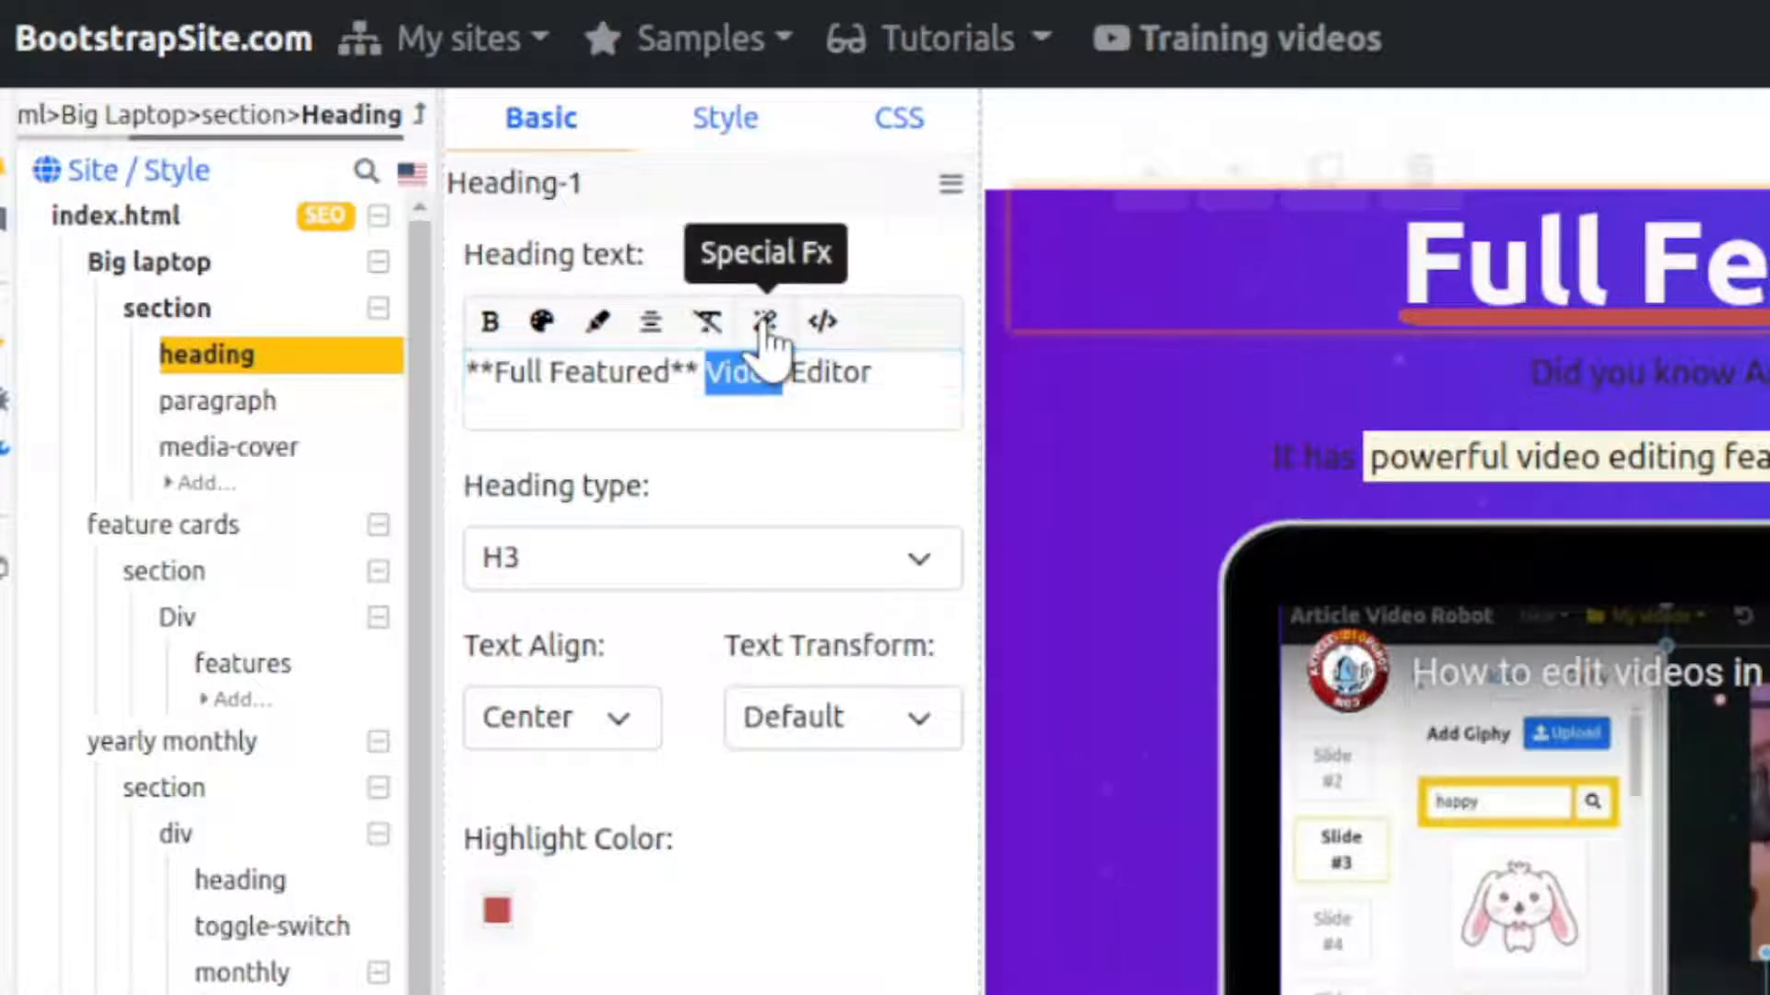
left_click(763, 324)
left_click(703, 414)
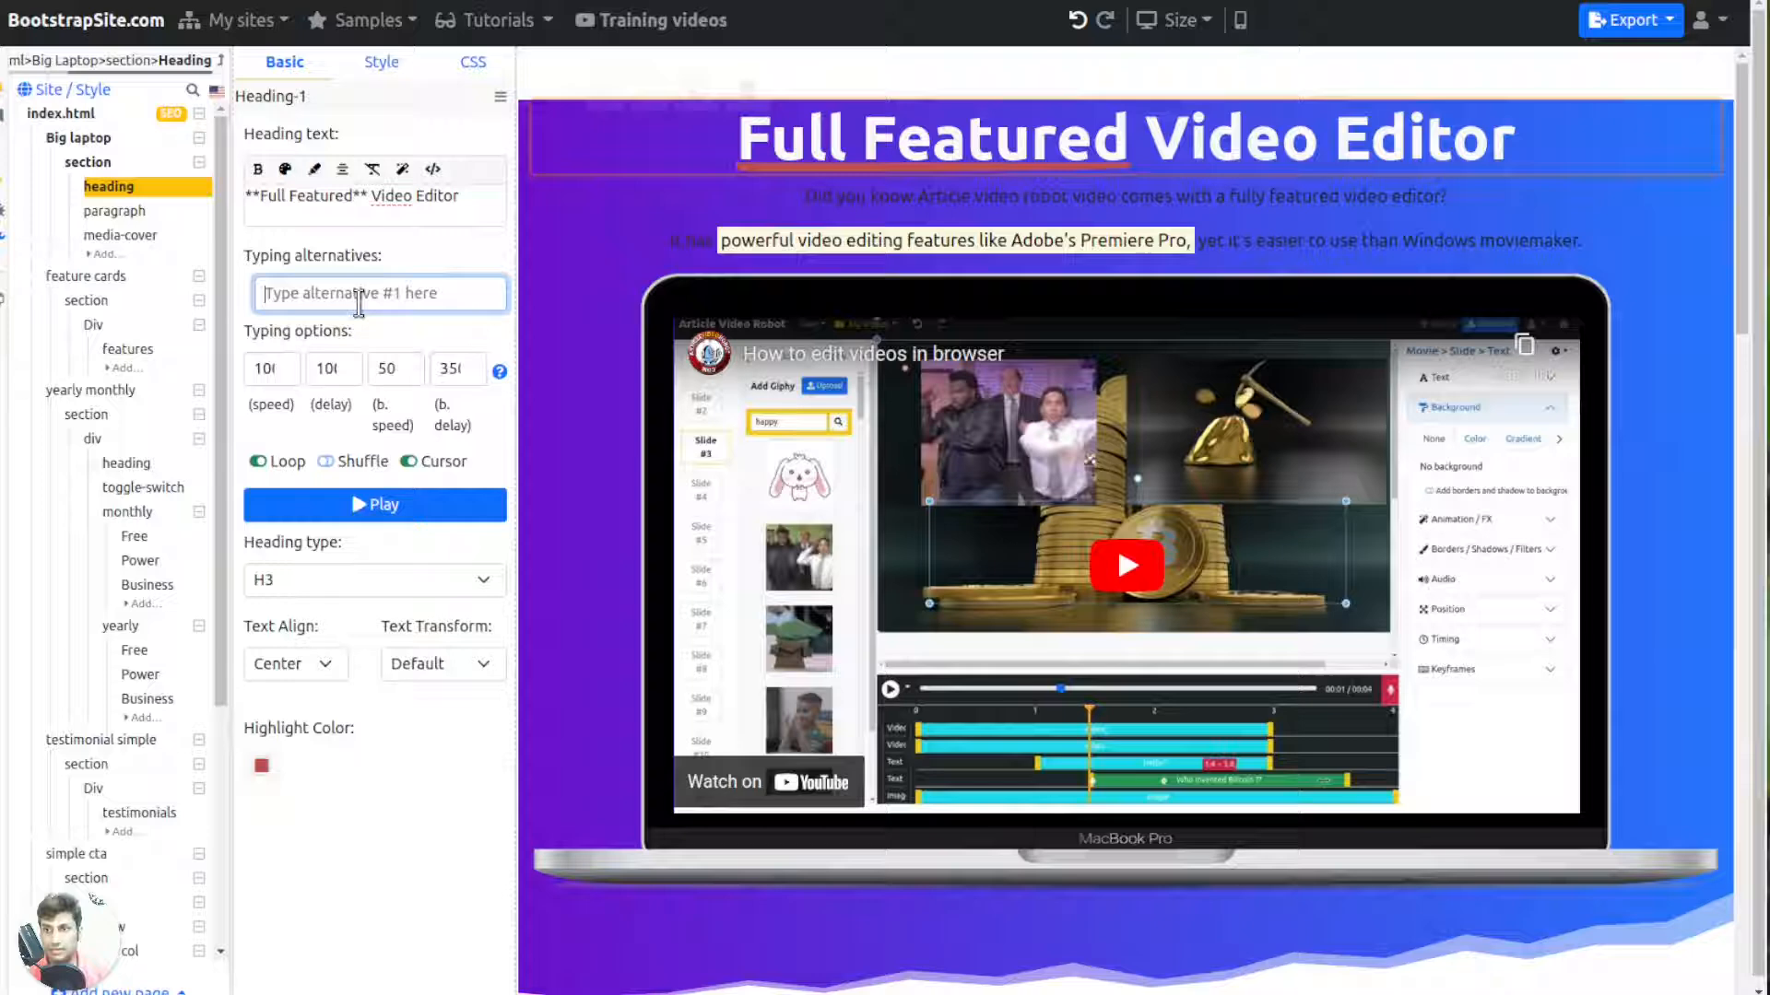
Step: Enter the typing alternatives "Video", "Image" and "Anything else" for the heading and play the effect
key("ctrl+v")
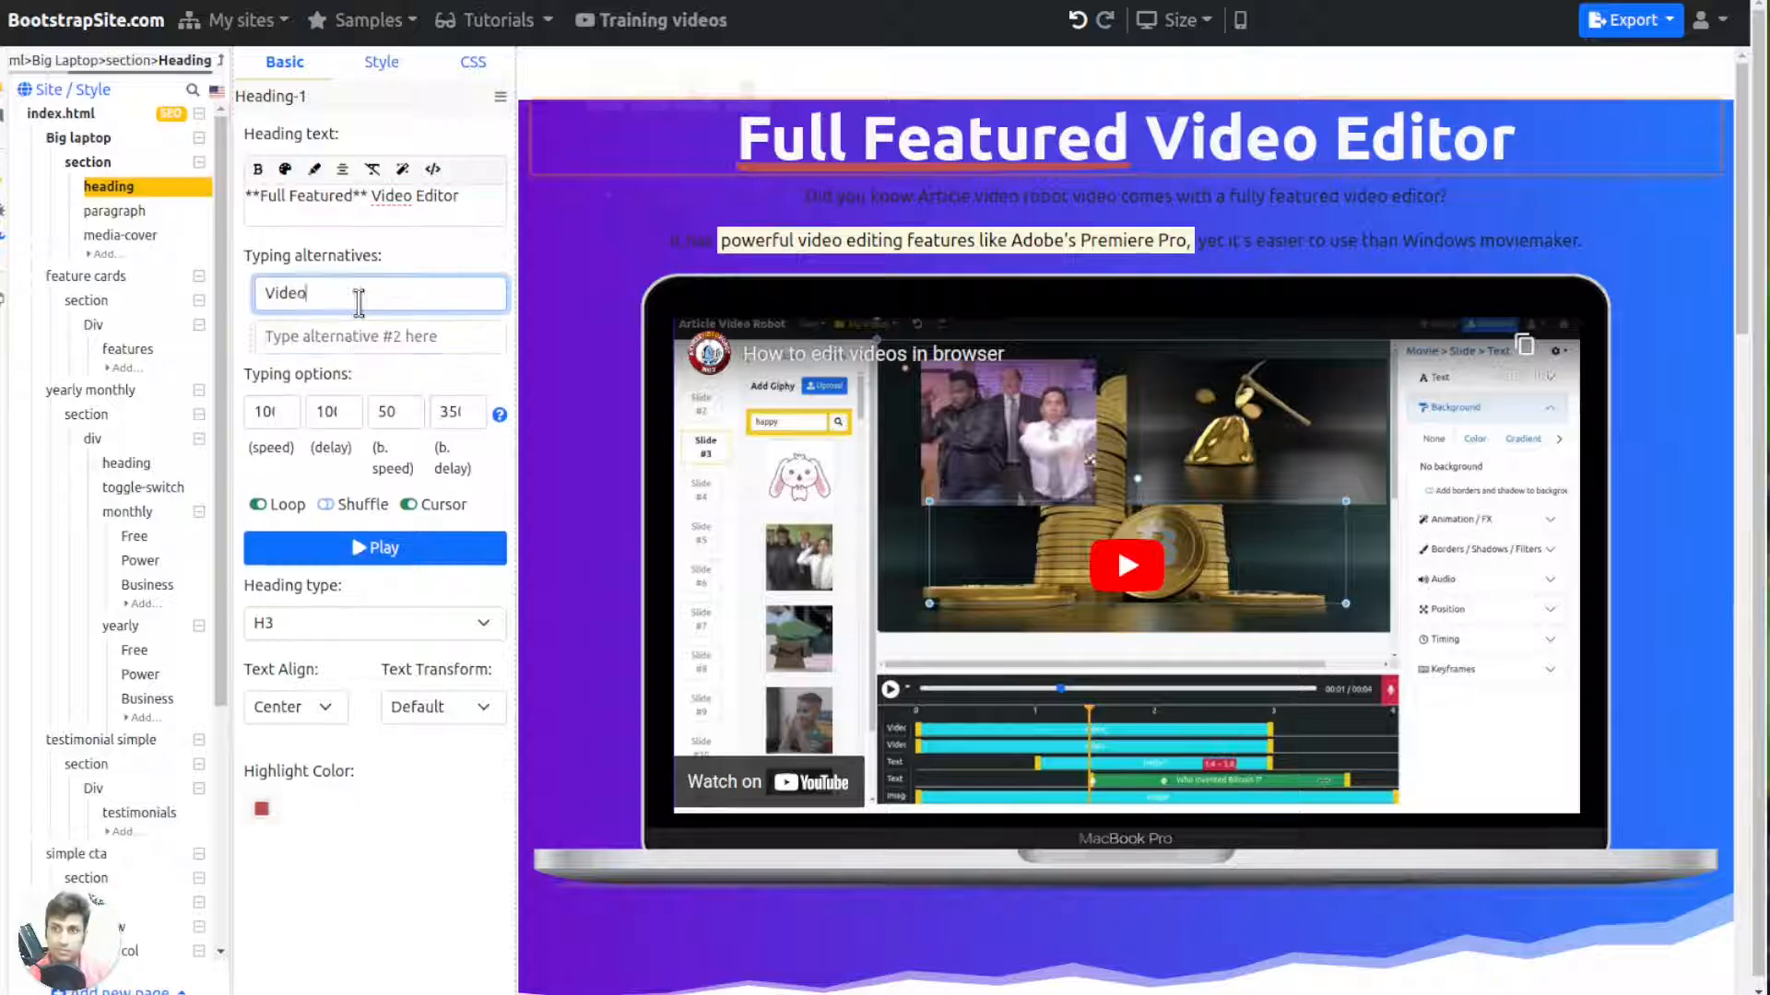
left_click(359, 337)
left_click(343, 369)
type("Anything else")
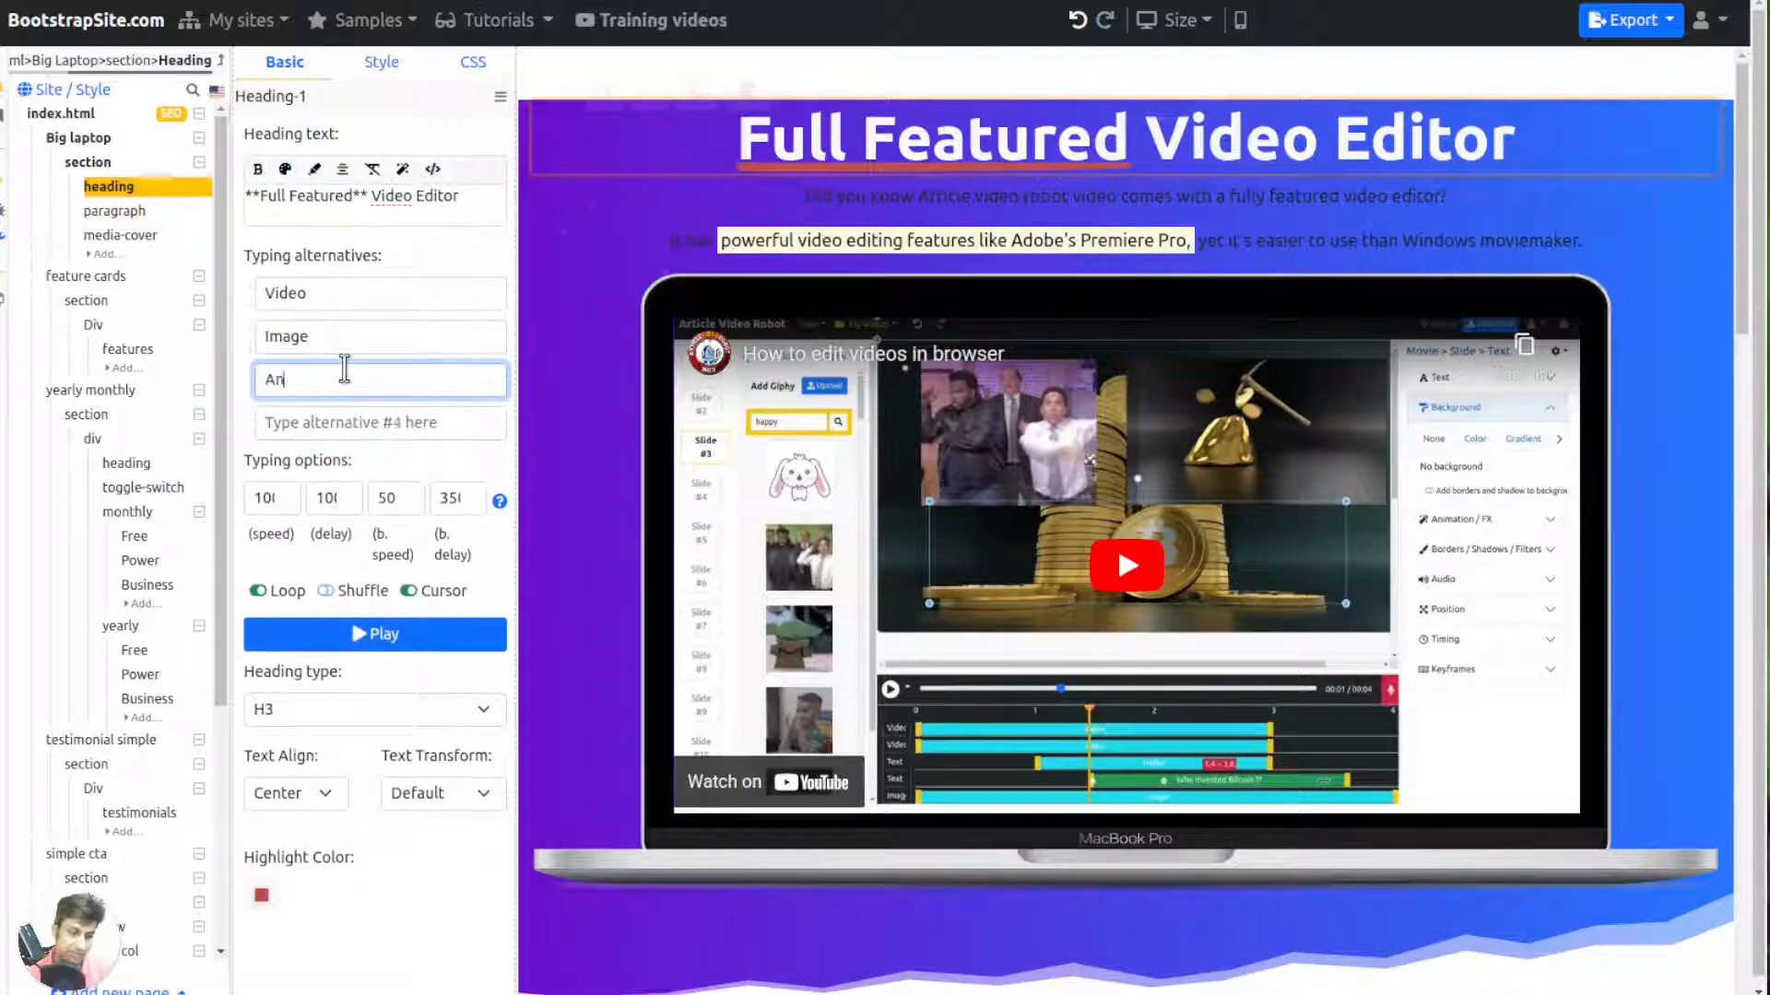
left_click(406, 636)
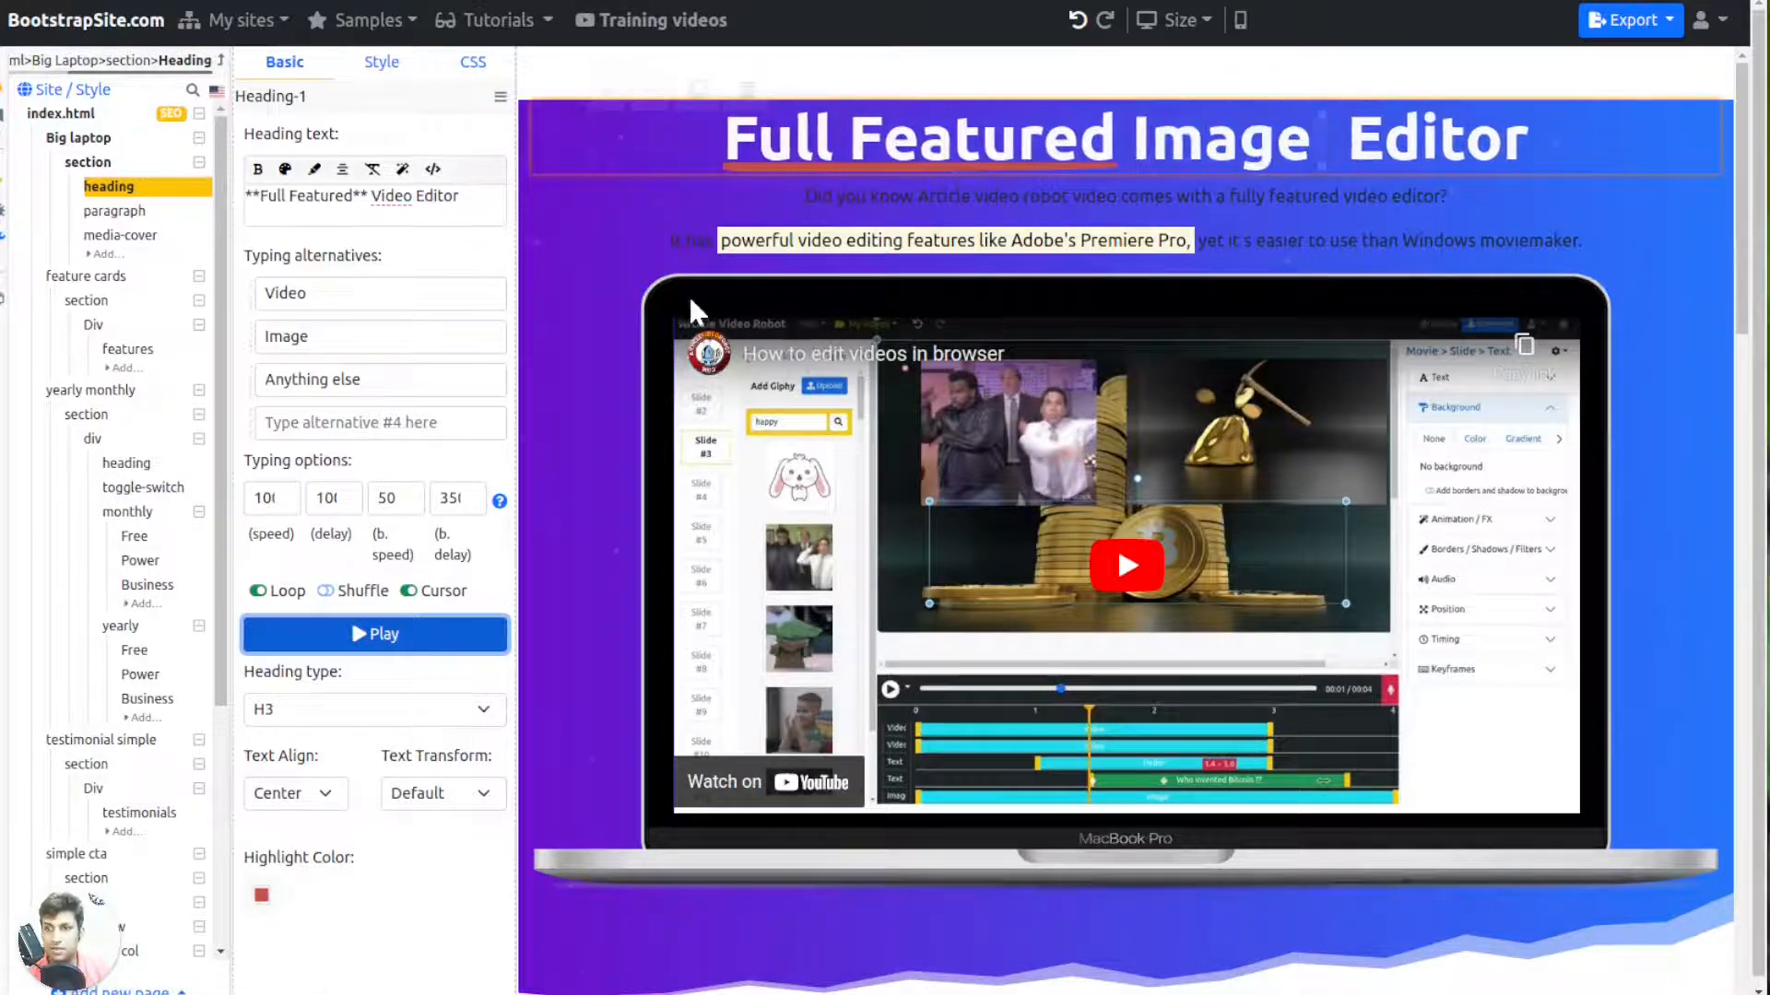
Step: Try the Fade animation on the laptop media-cover, switch it to Fade up and play the preview
left_click(647, 330)
left_click(378, 62)
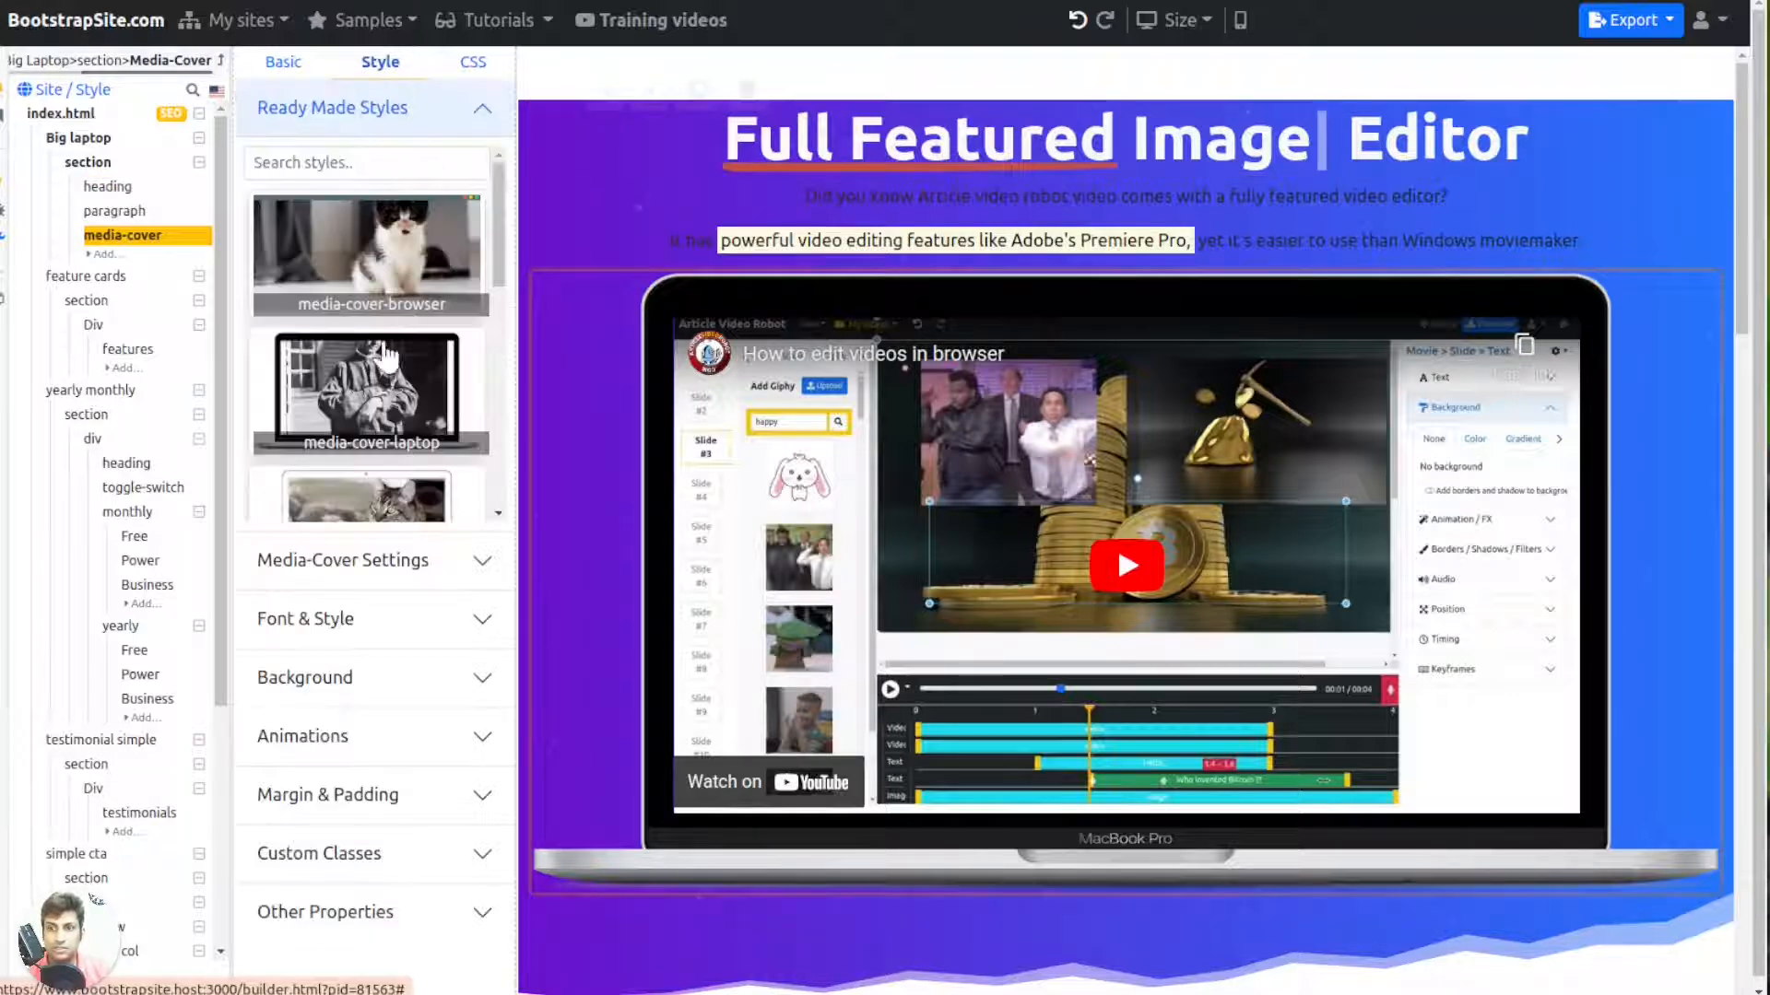
left_click(367, 736)
left_click(332, 429)
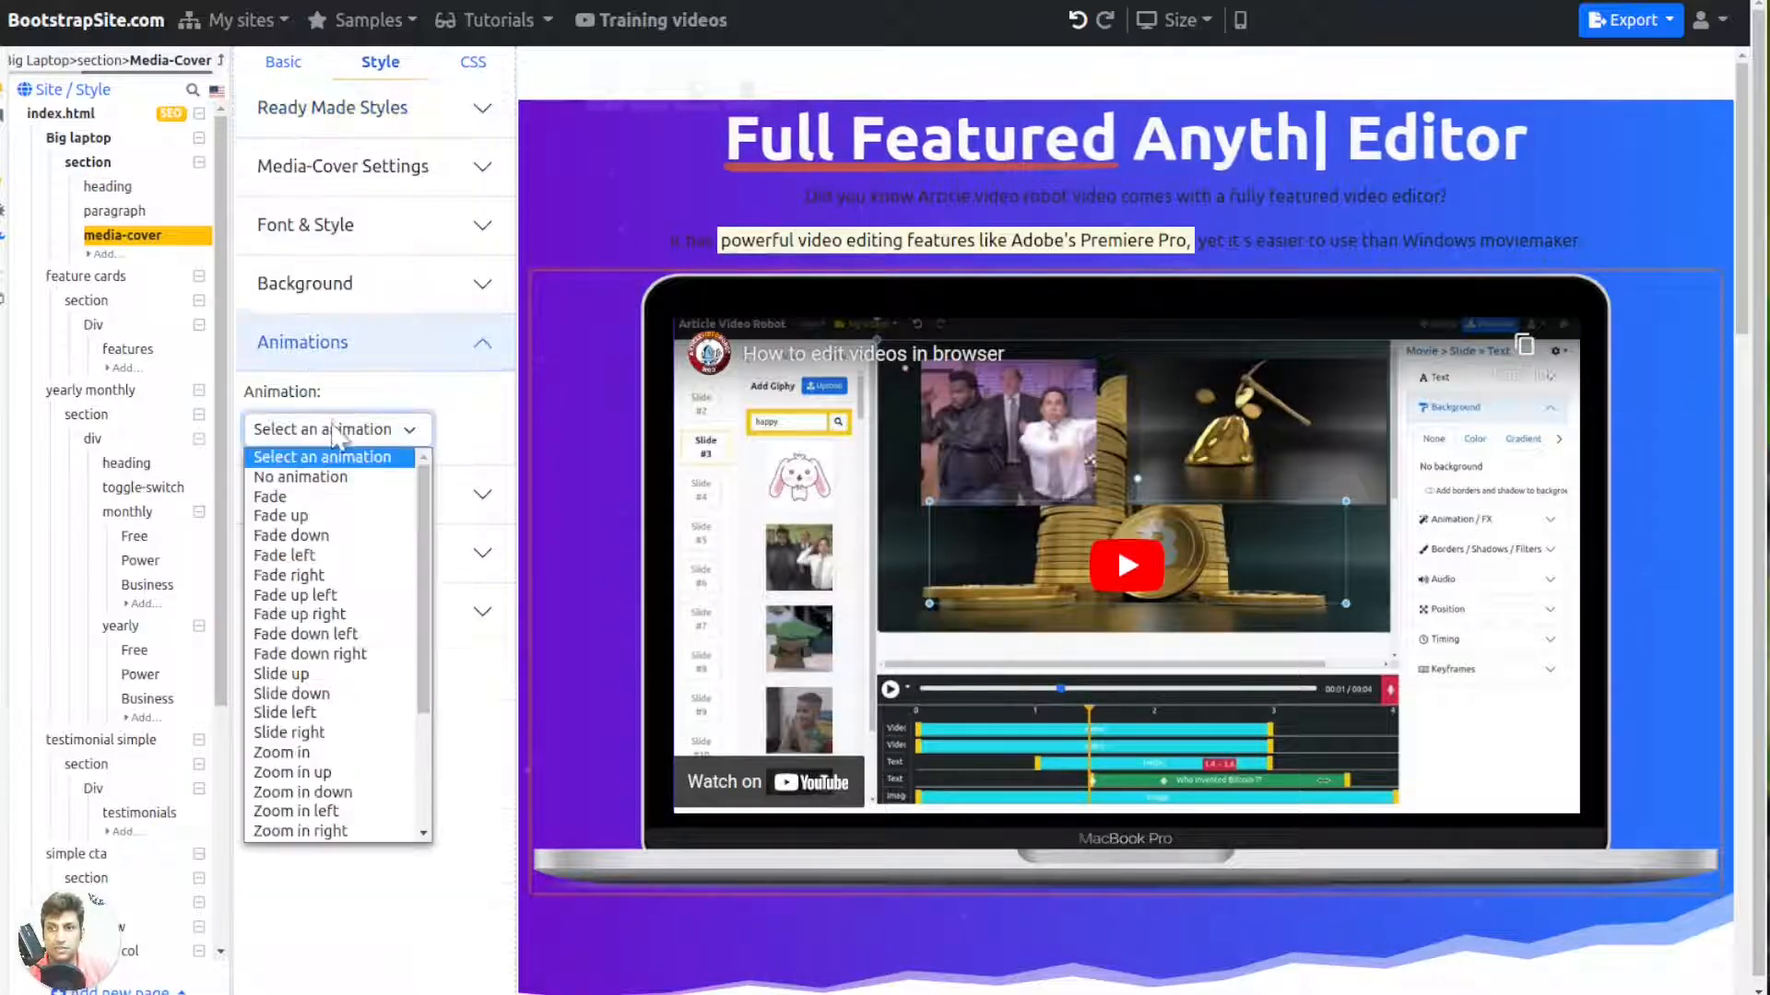
left_click(337, 498)
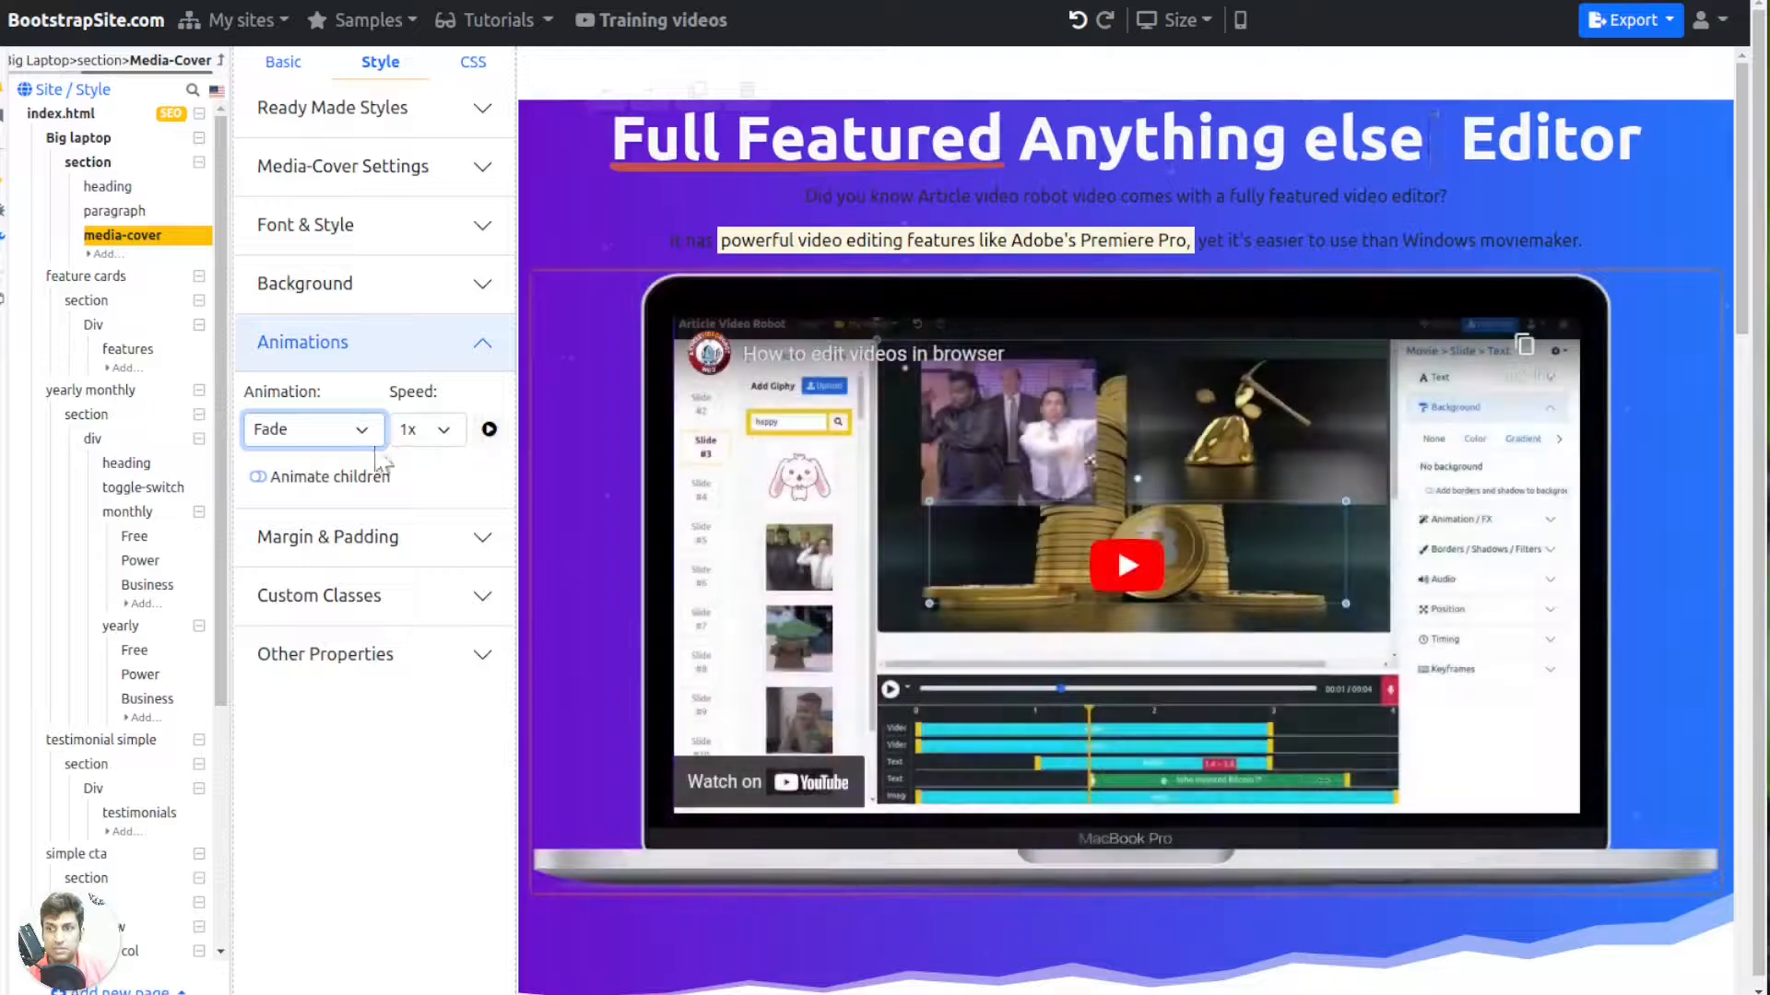
left_click(331, 435)
left_click(285, 516)
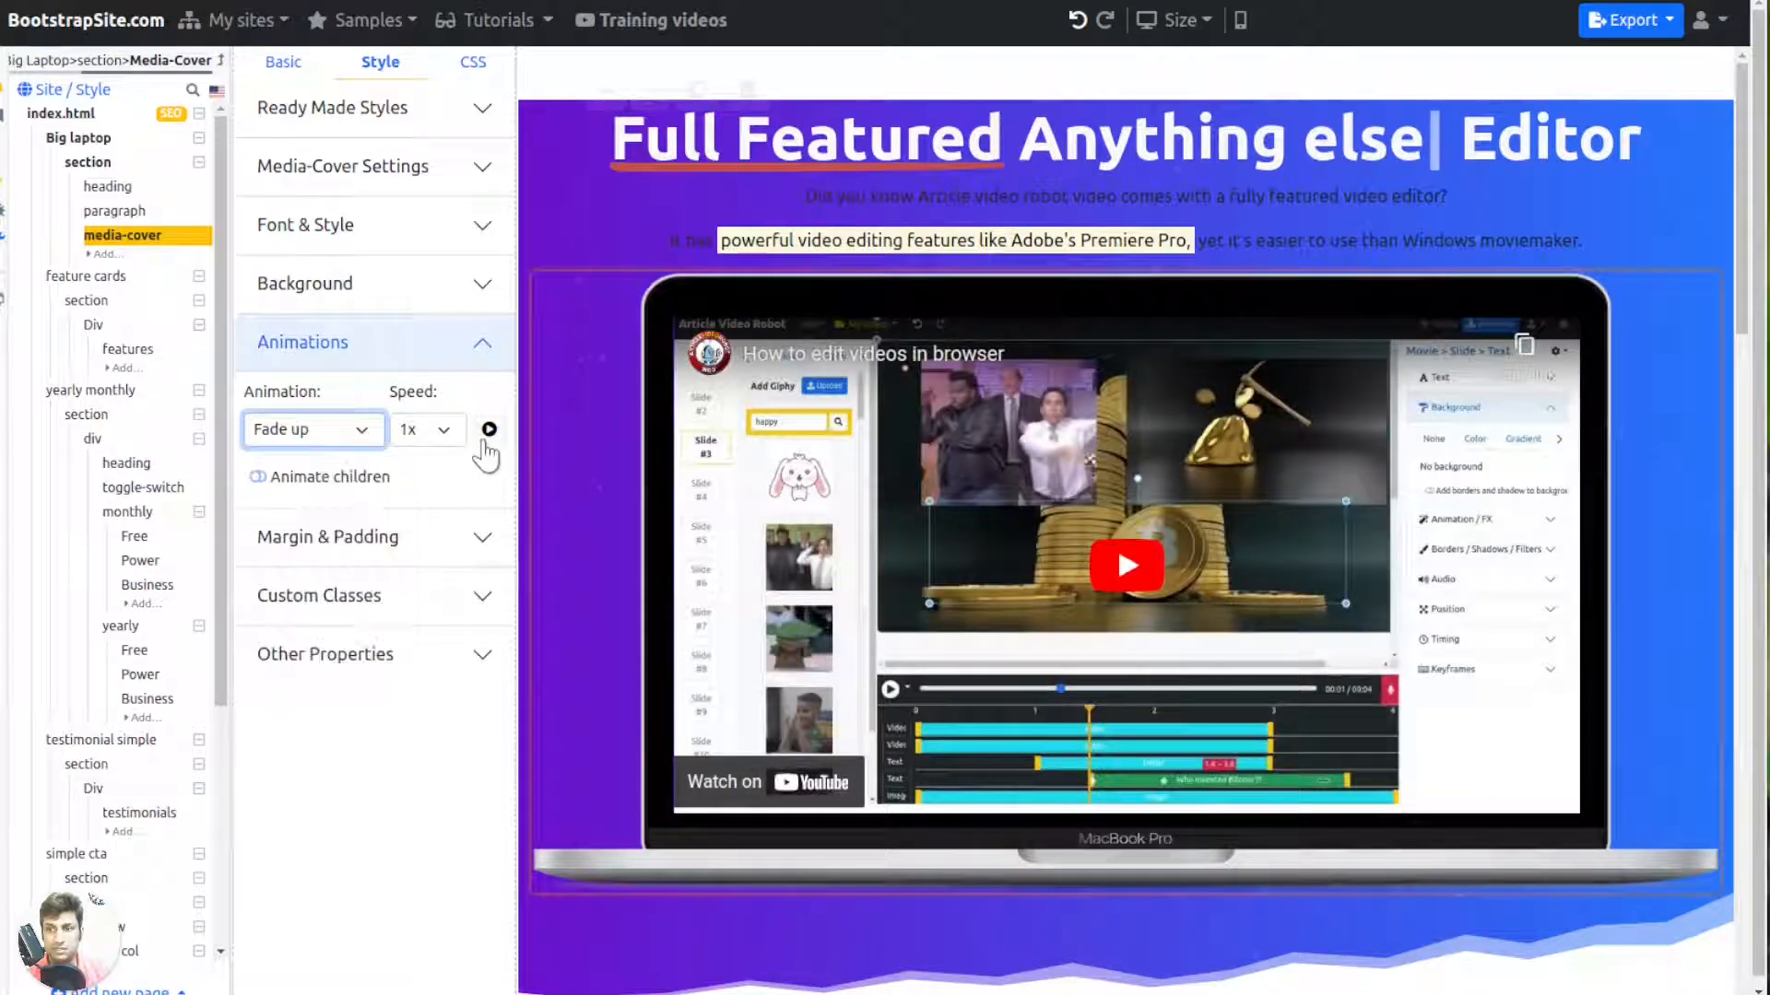
left_click(481, 437)
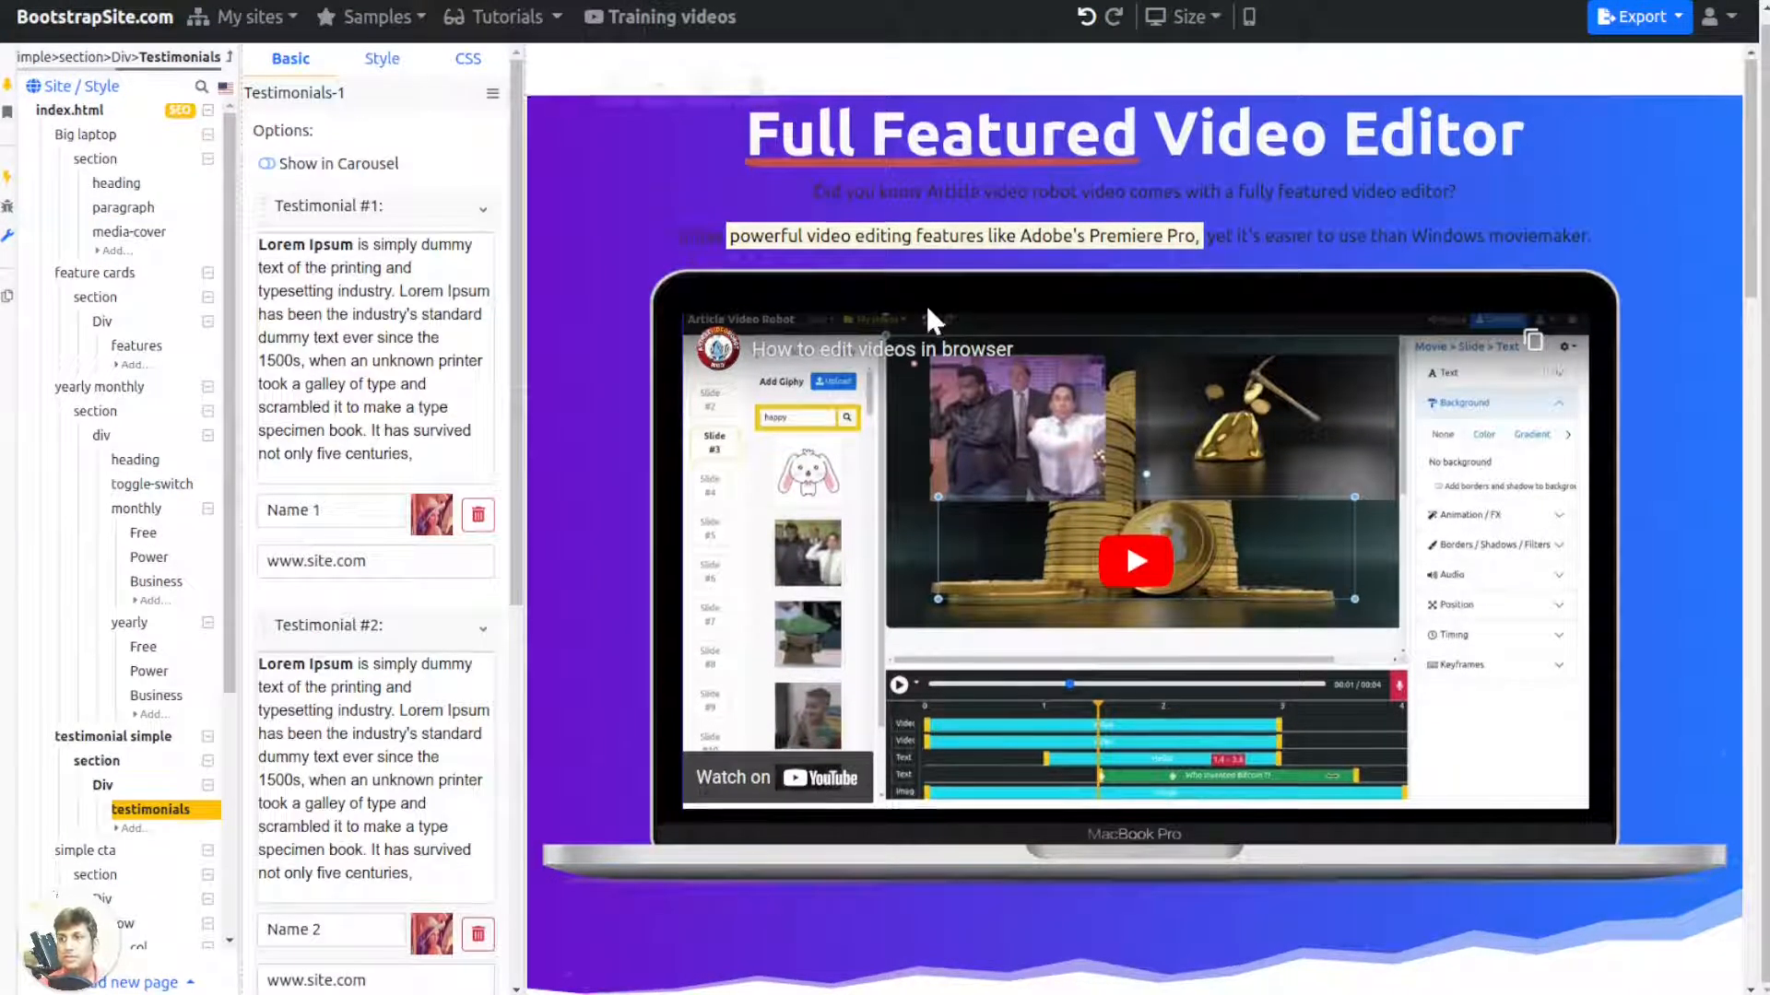
Step: Apply the features-cards ready-made style to the features element in the feature cards block
scroll(928, 317, "down", 8)
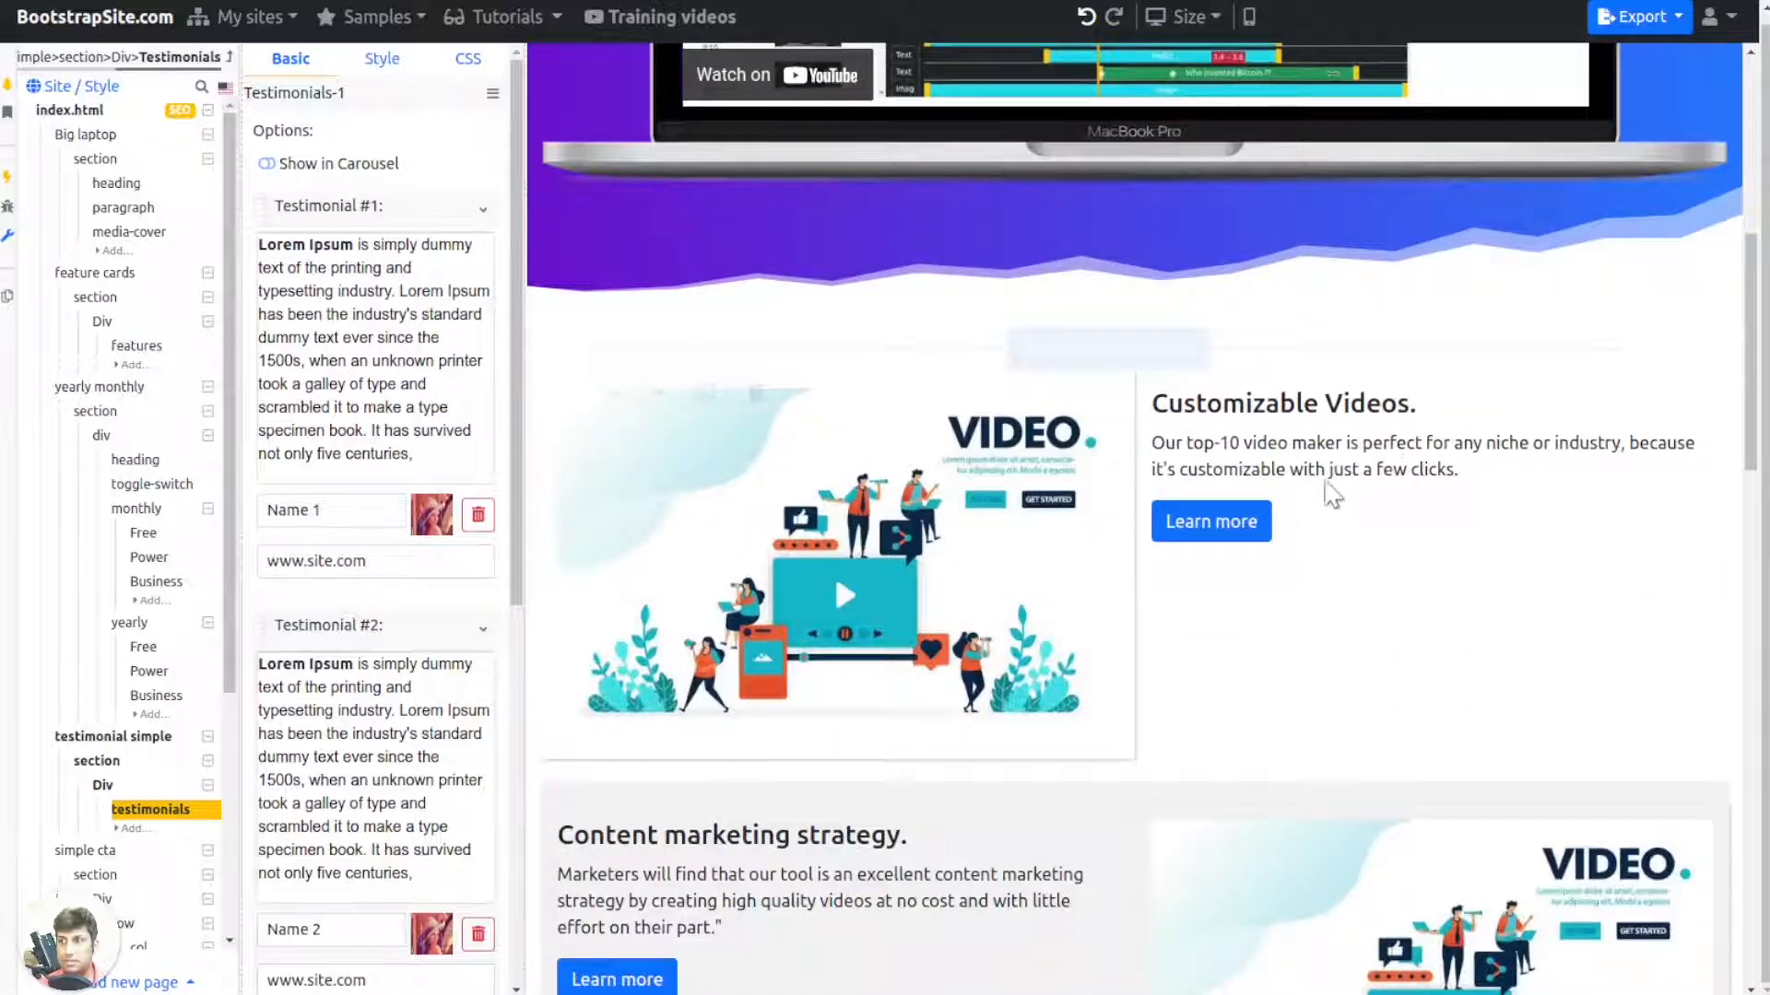
scroll(1292, 475, "down", 2)
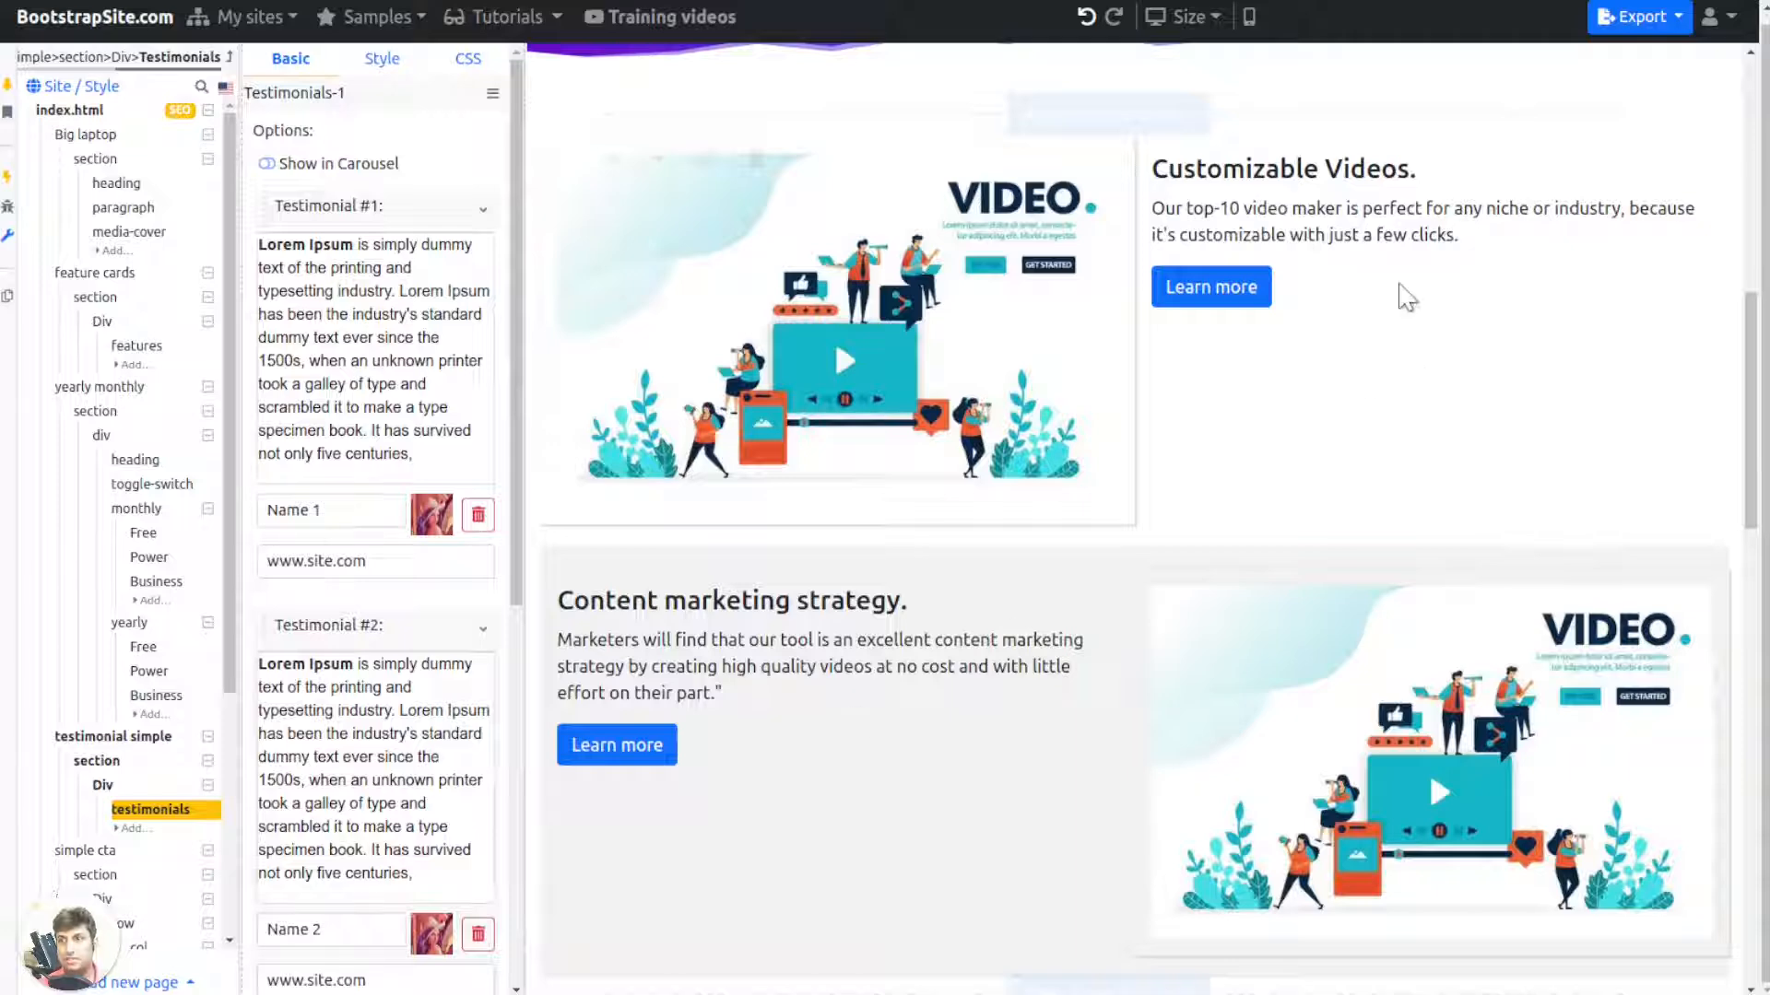
left_click(1443, 229)
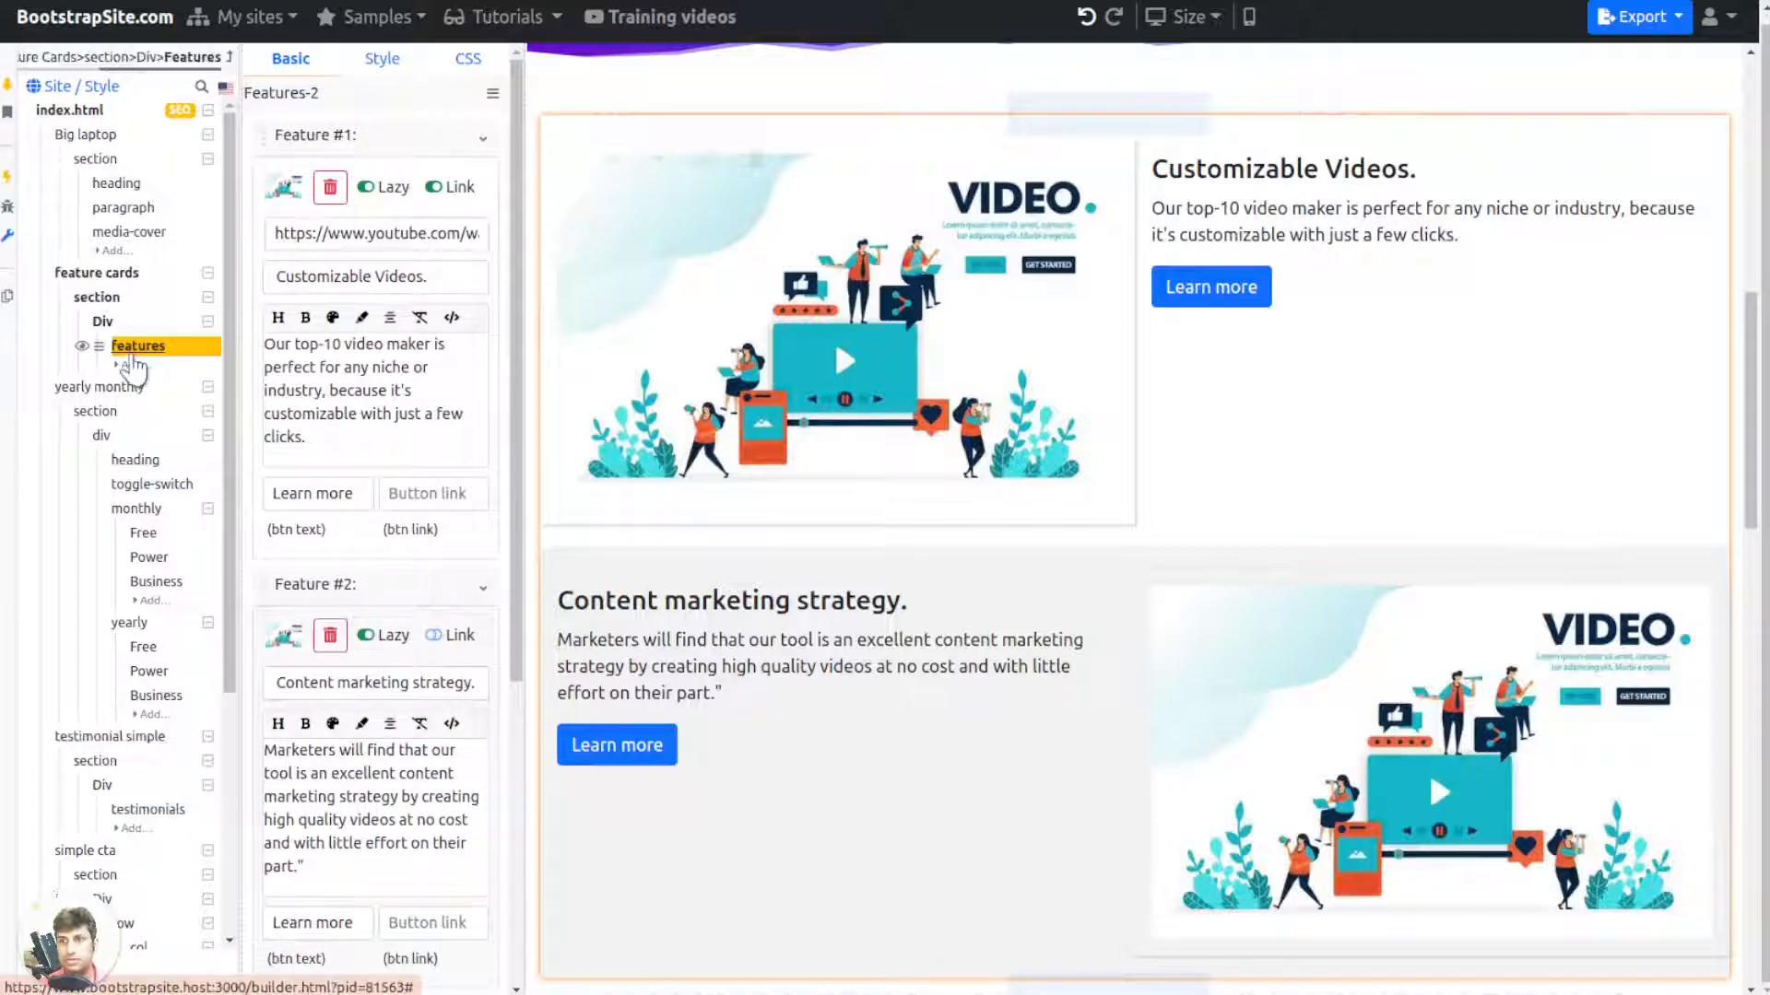
left_click(382, 58)
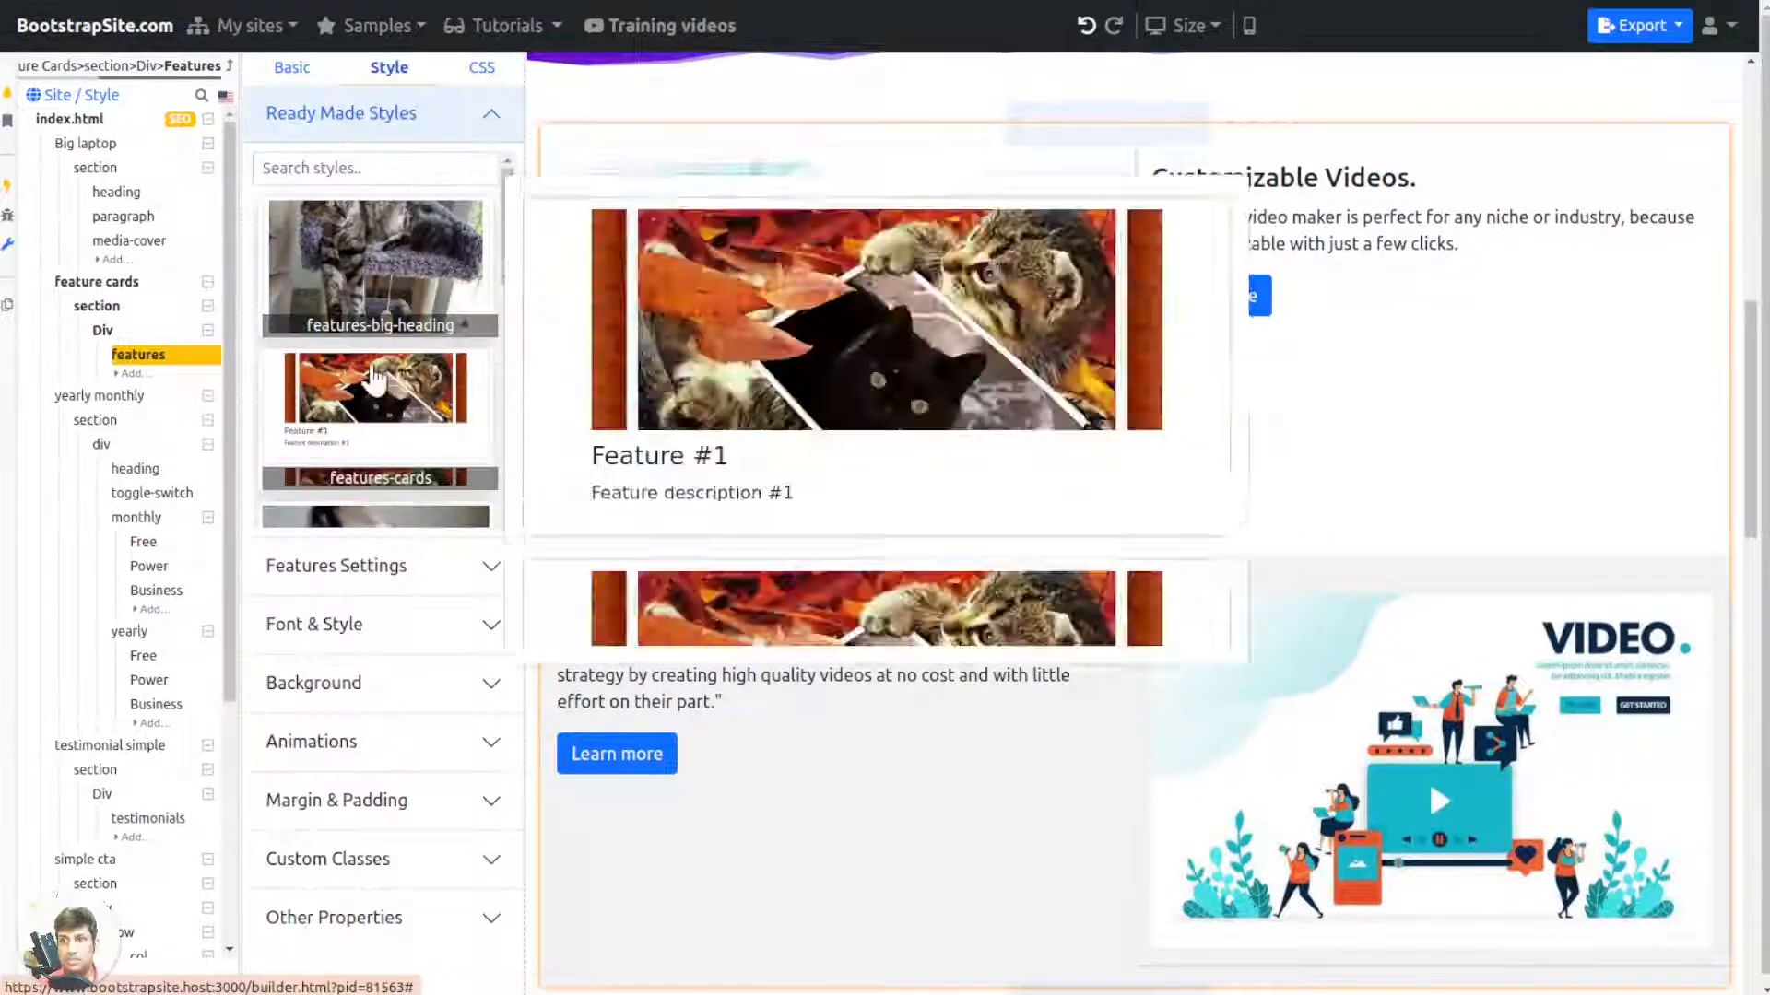
scroll(1142, 596, "down", 2)
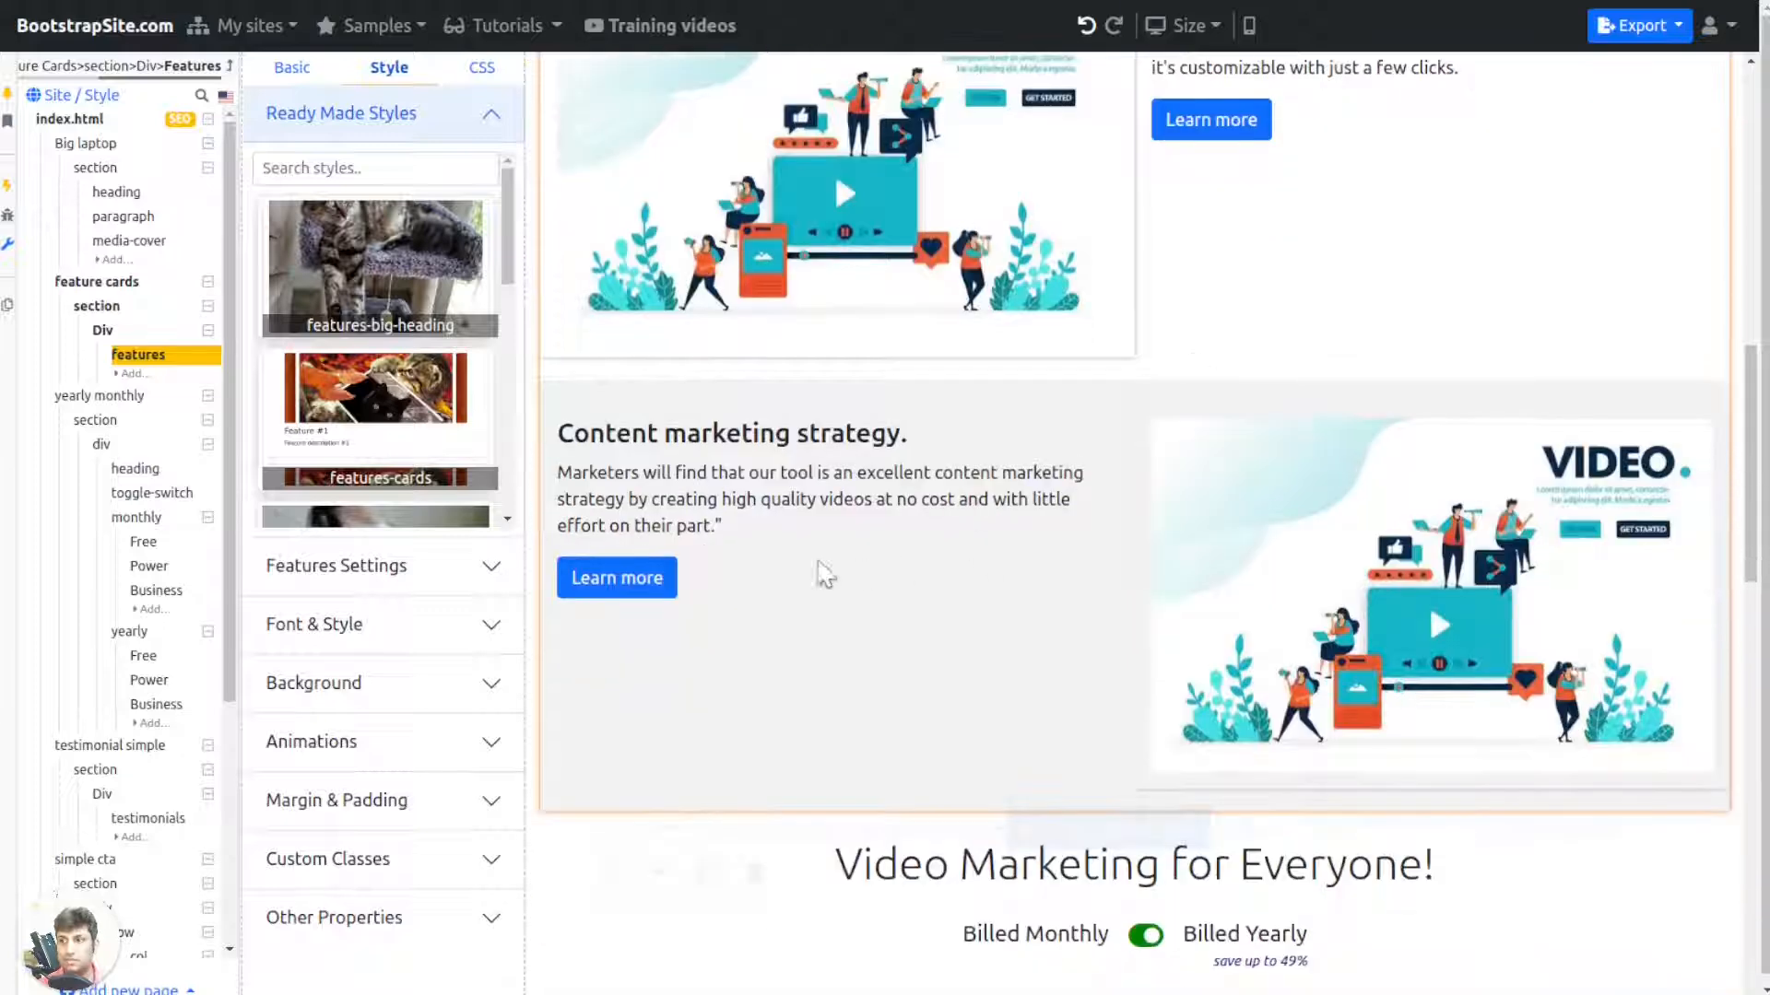
scroll(1152, 309, "up", 1)
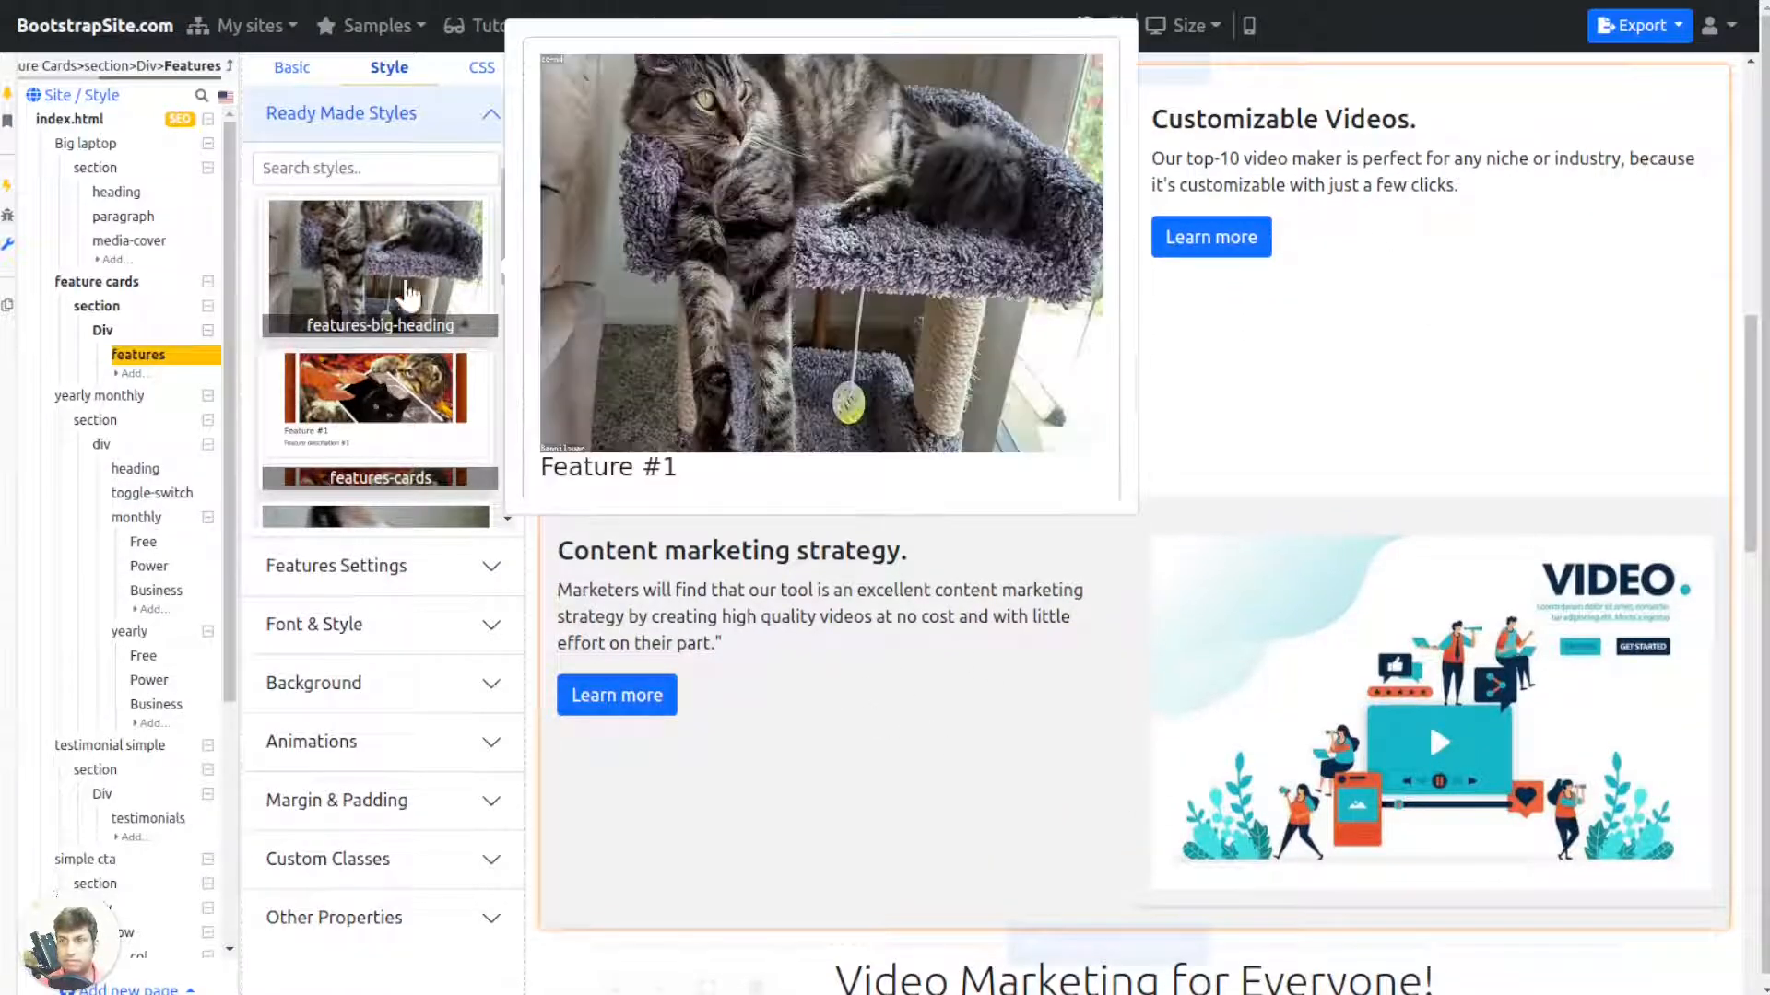
mouse_move(385, 406)
scroll(373, 396, "down", 1)
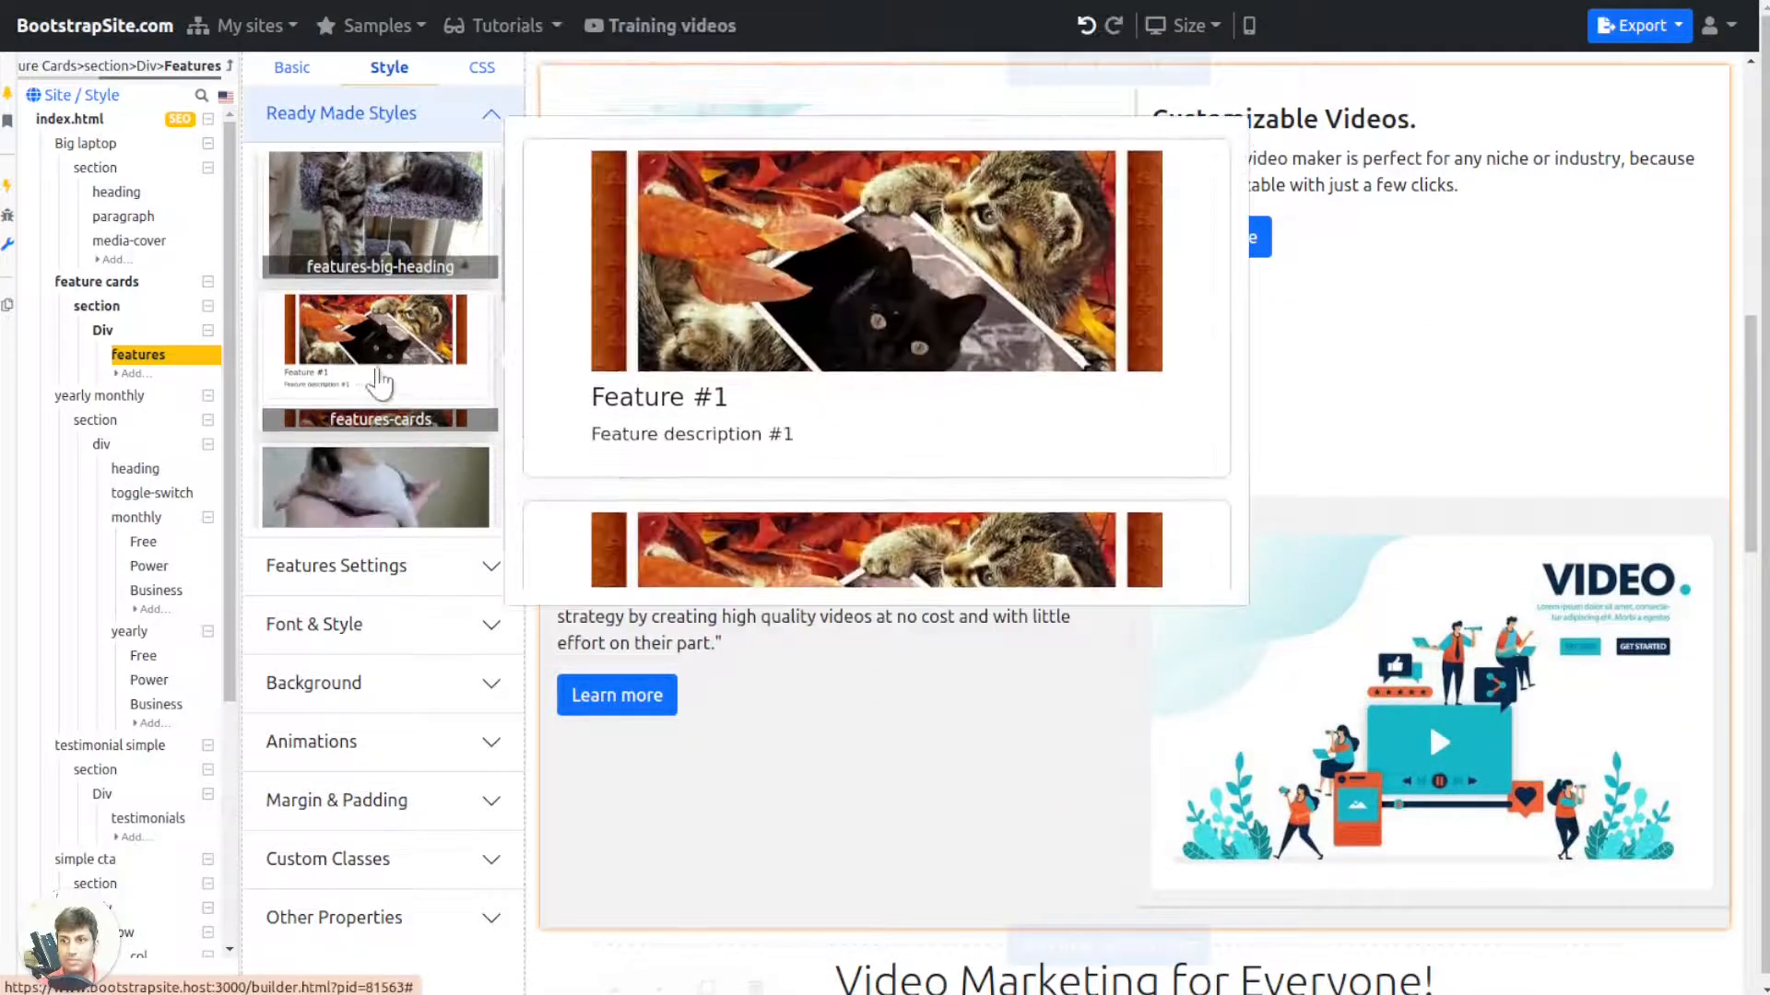
left_click(341, 382)
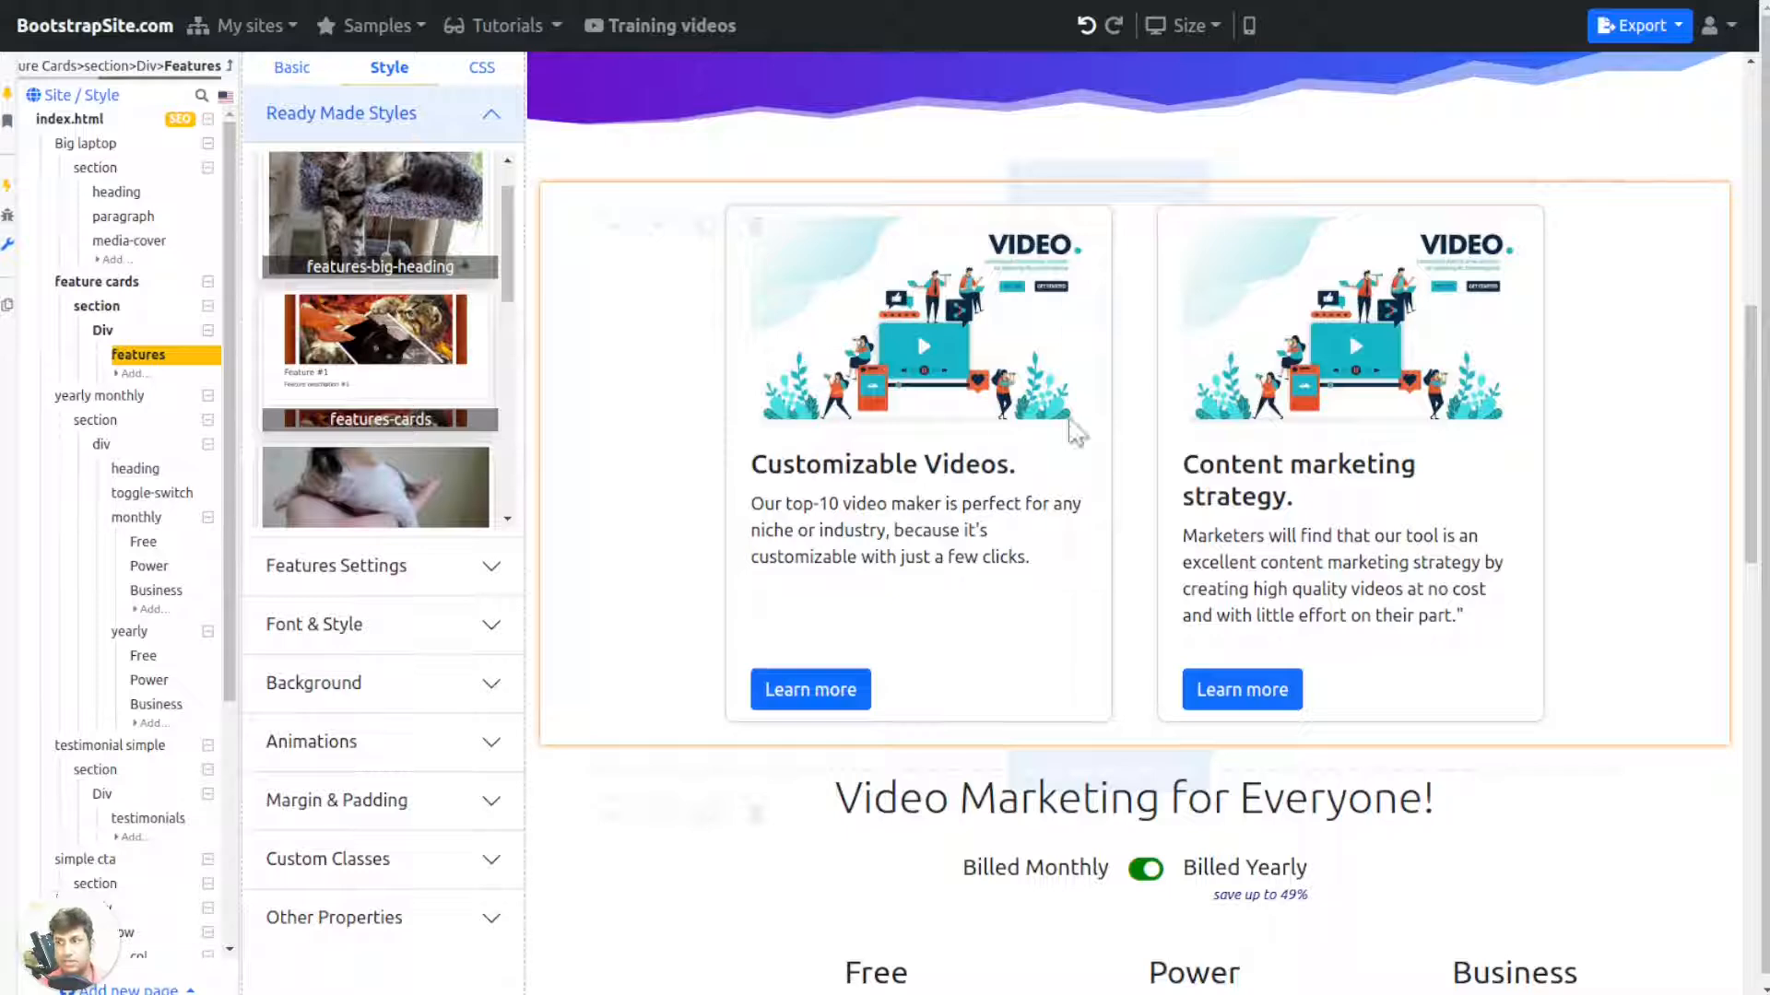
Step: Try the features-carousel style on the features element and show its second slide
scroll(452, 412, "down", 3)
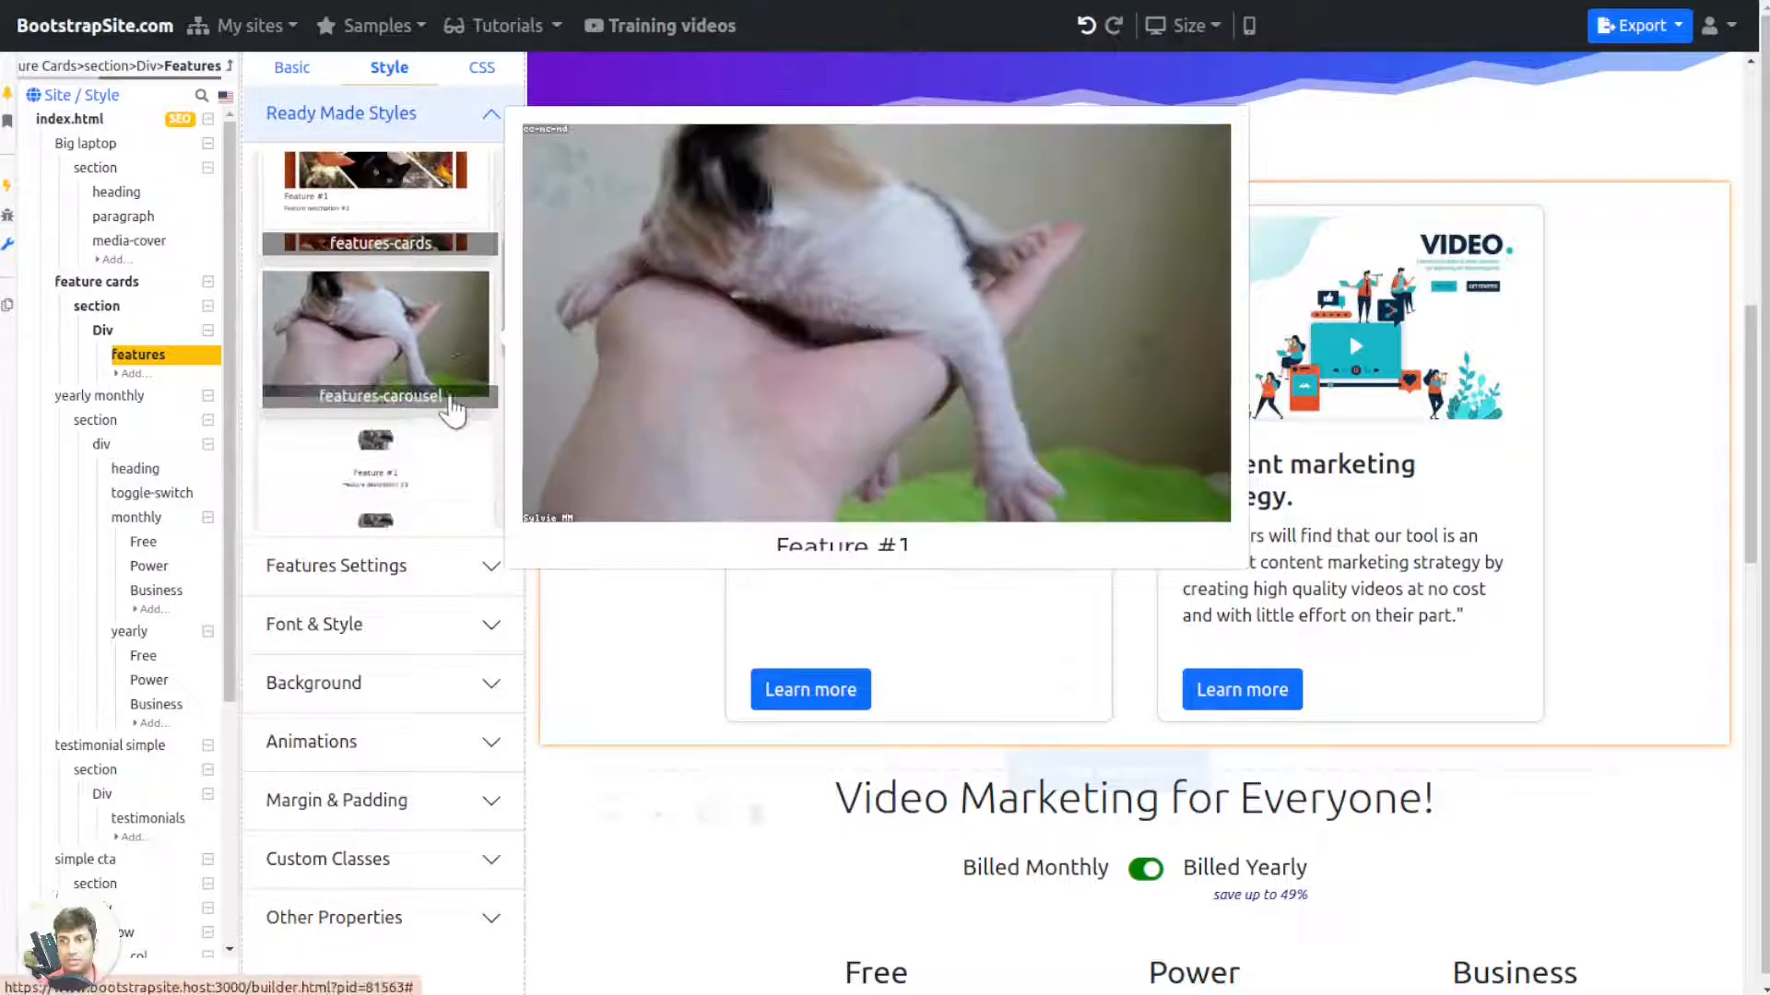
left_click(386, 387)
left_click(1154, 683)
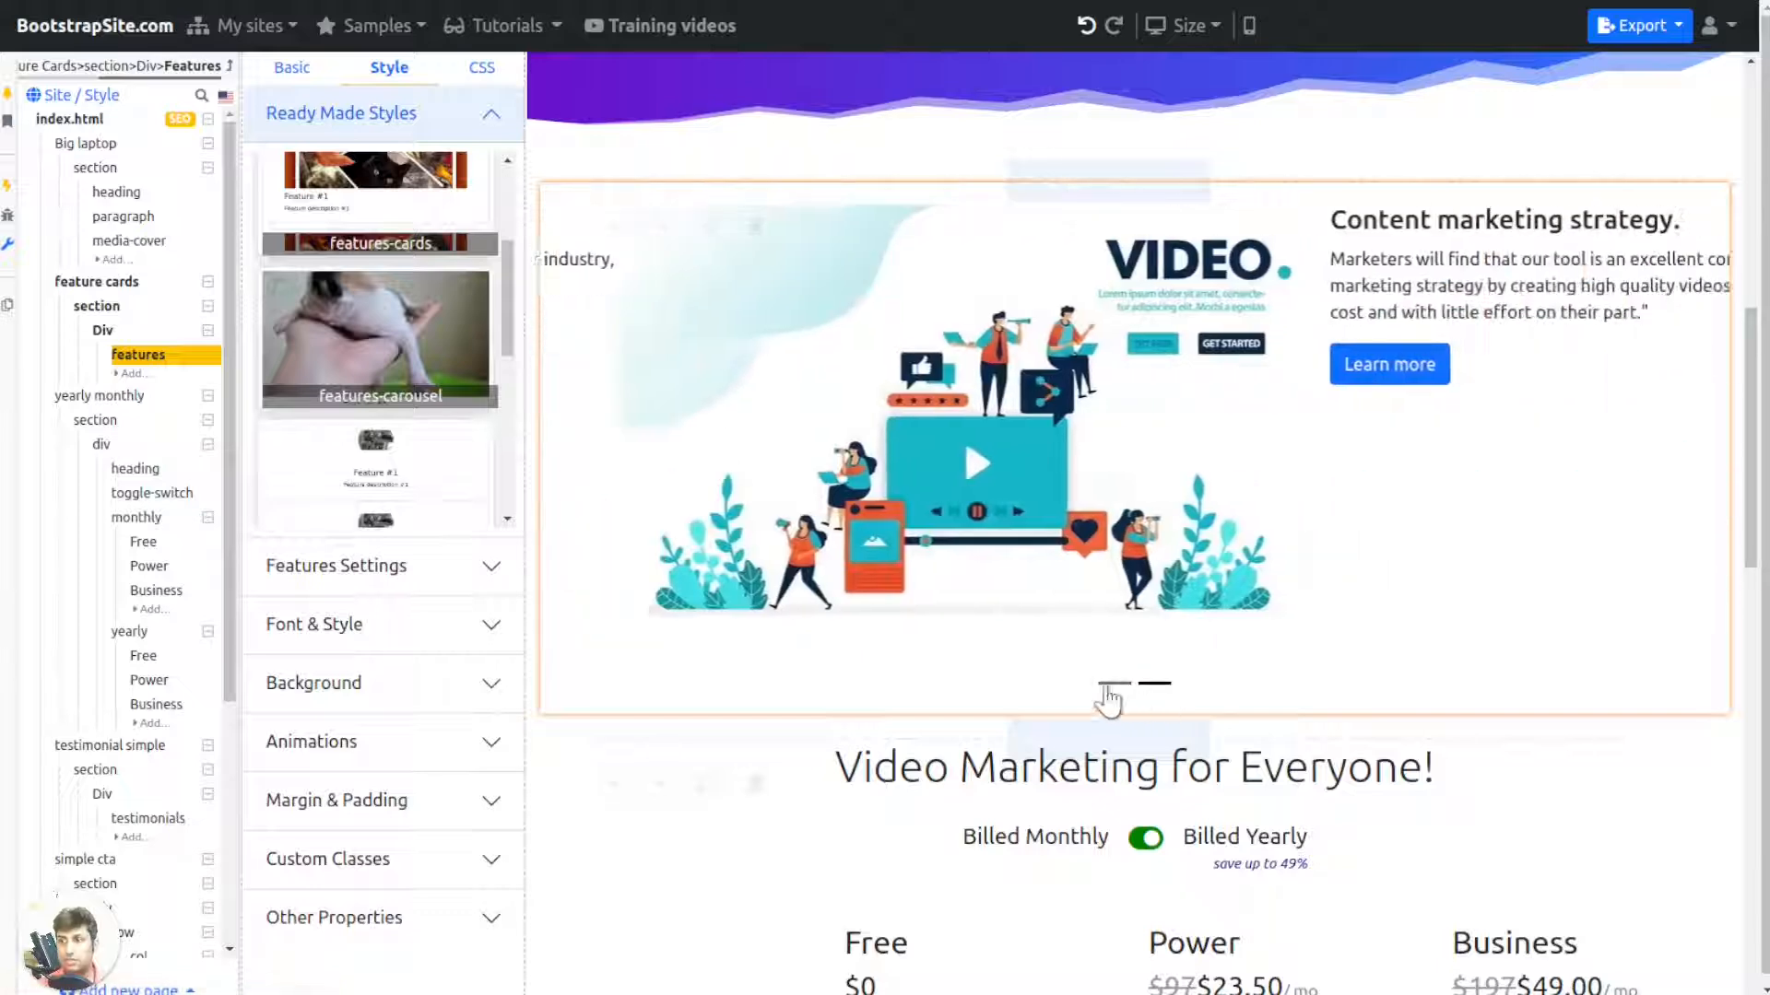
Step: Try the features-icons and features-list styles on the features element, and settle on features-zigzag
mouse_move(438, 391)
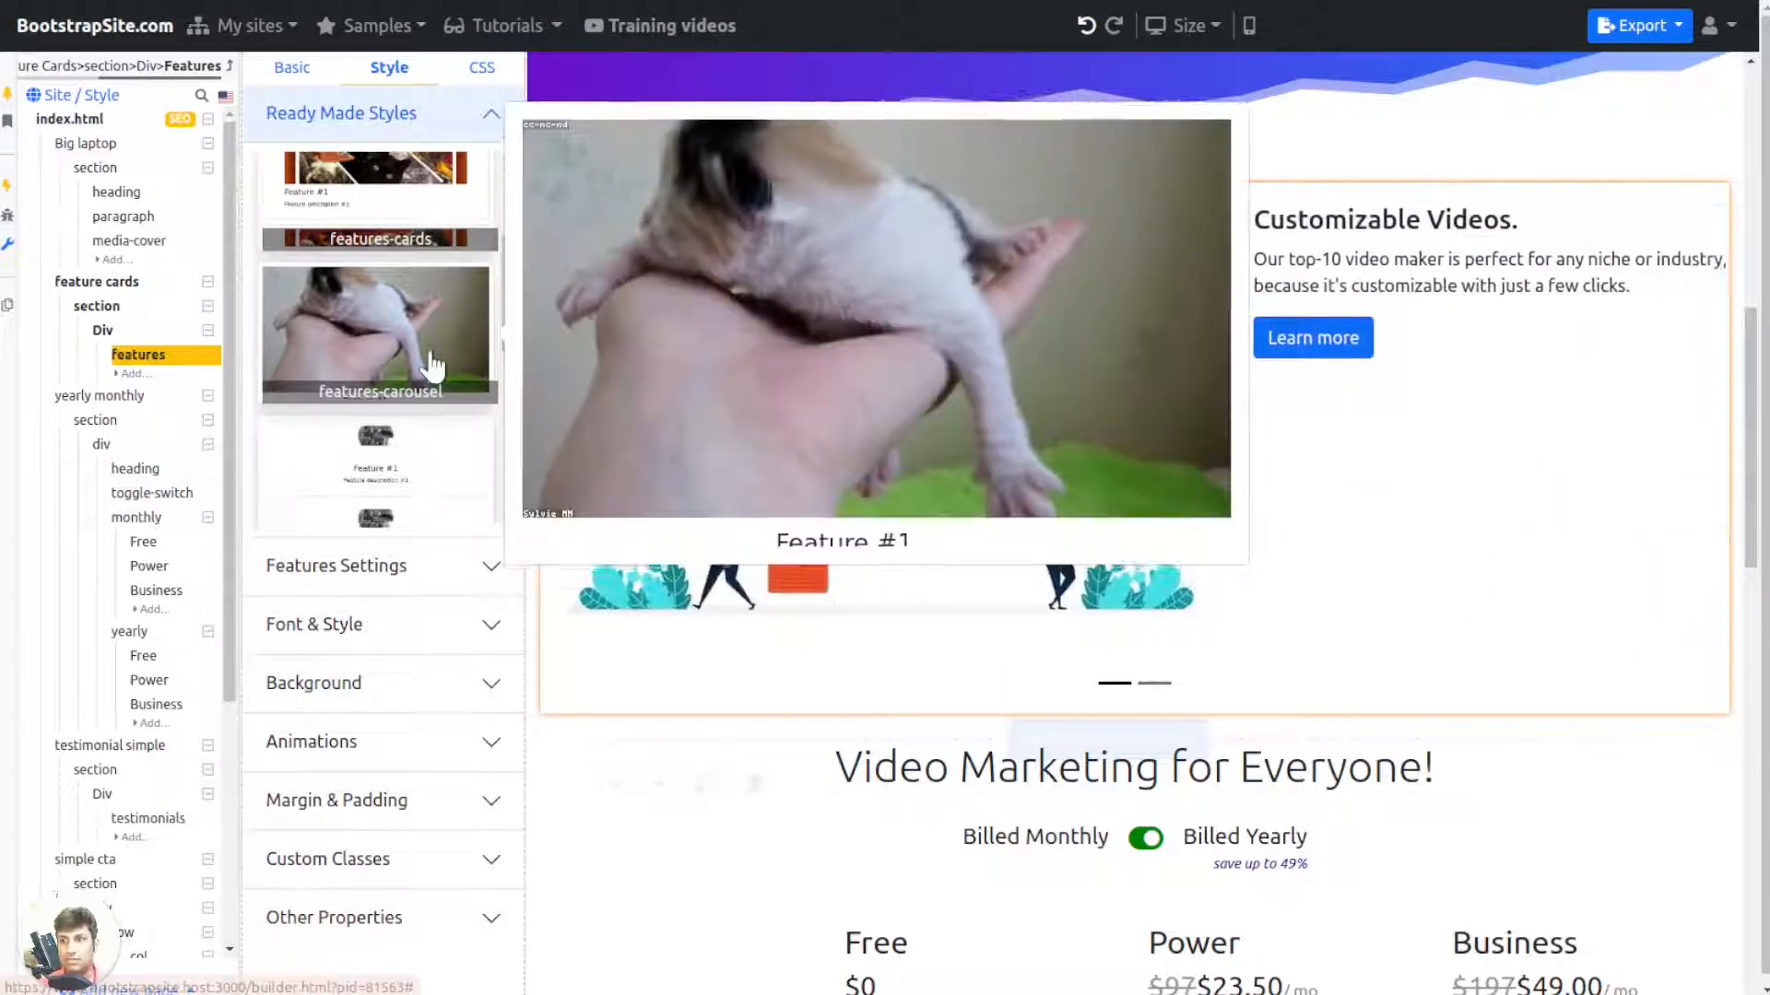
scroll(406, 369, "down", 2)
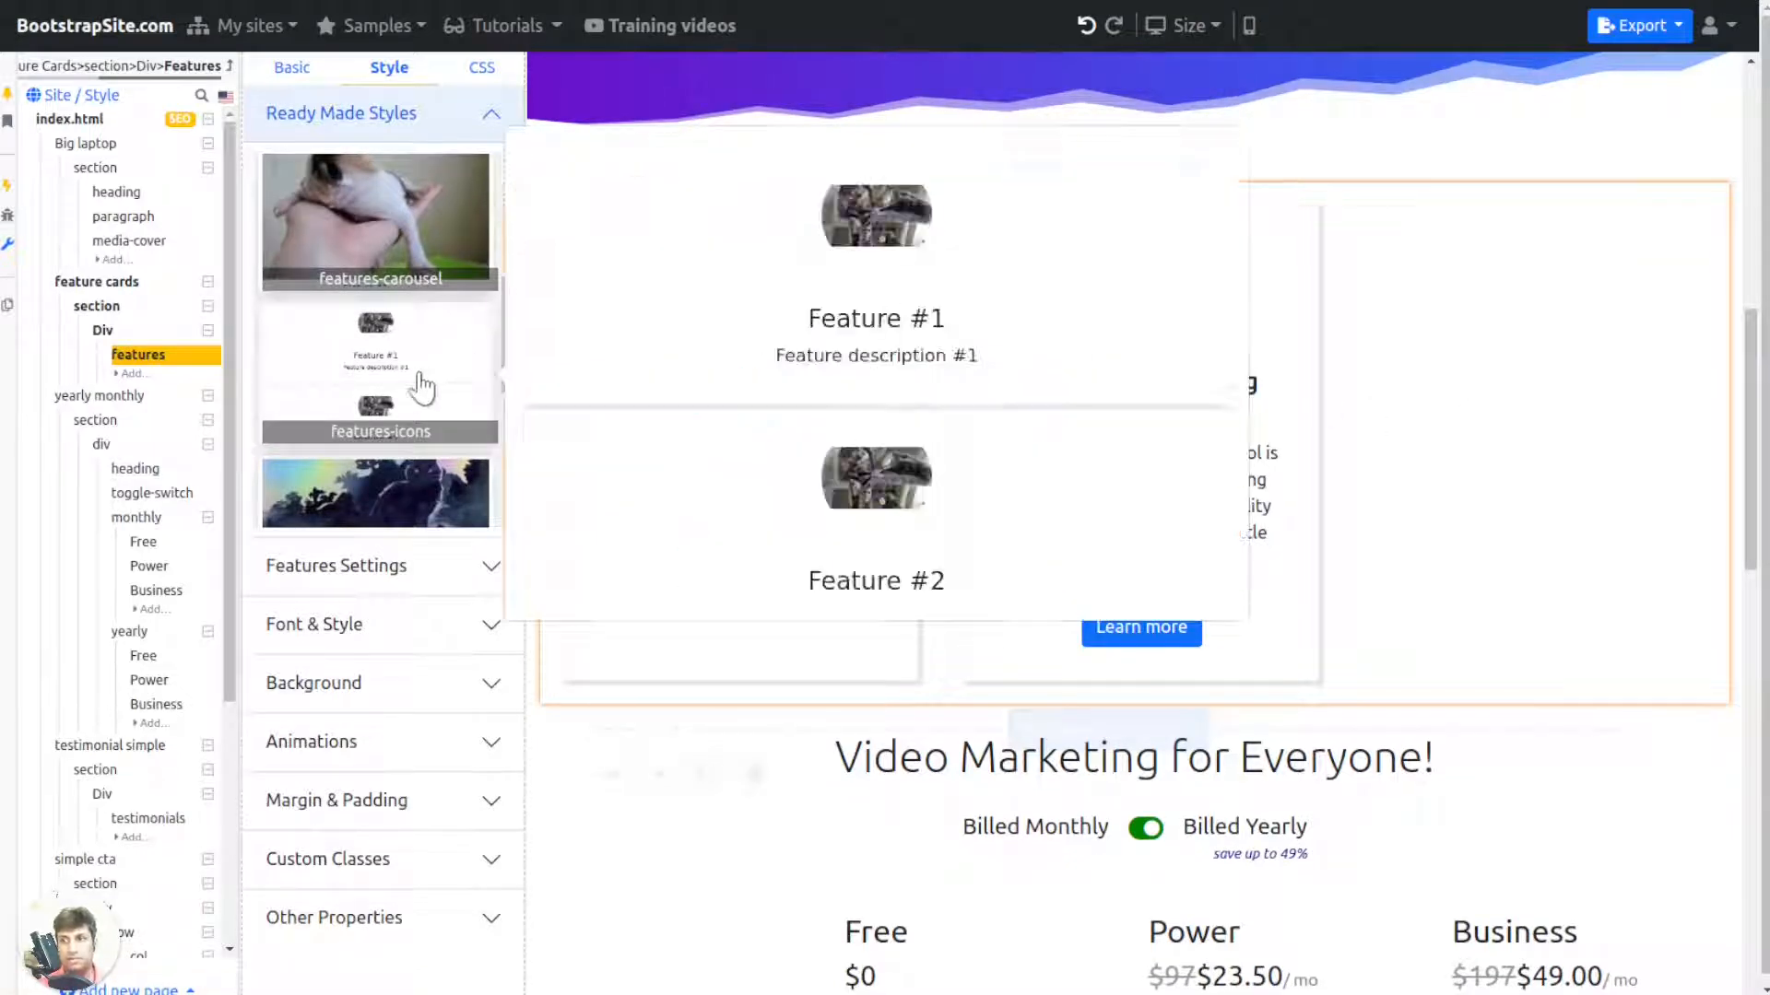
scroll(392, 406, "down", 3)
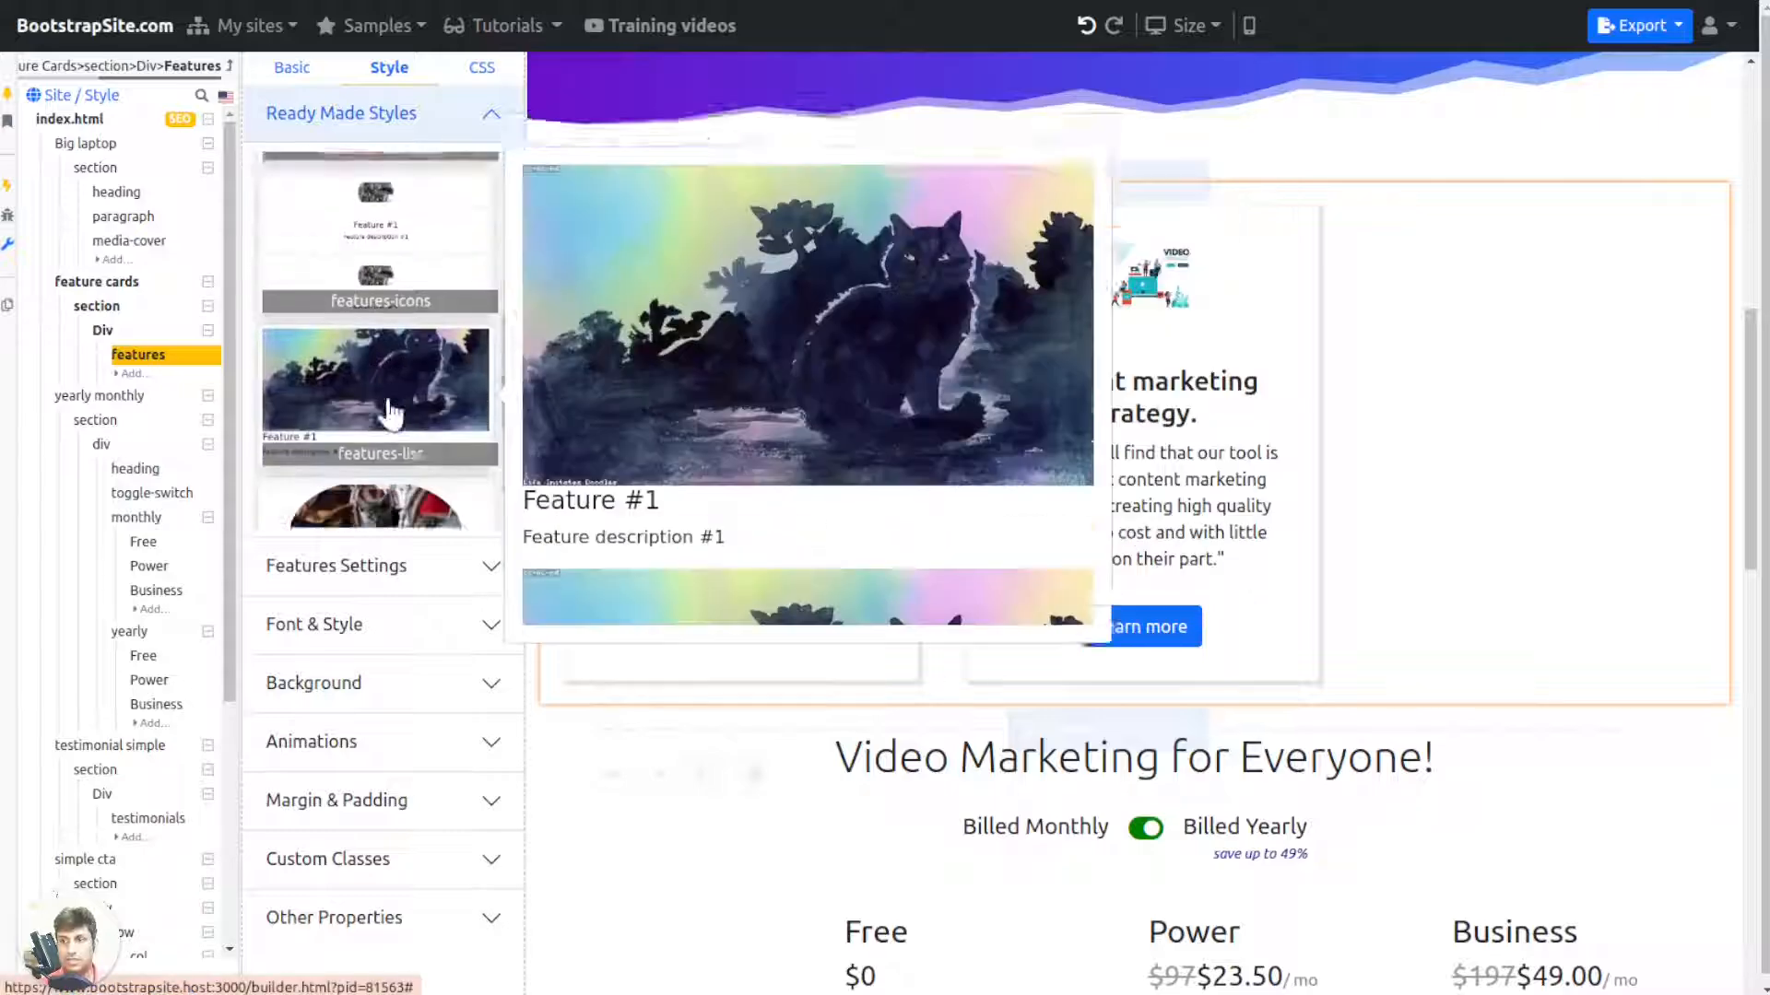
left_click(396, 407)
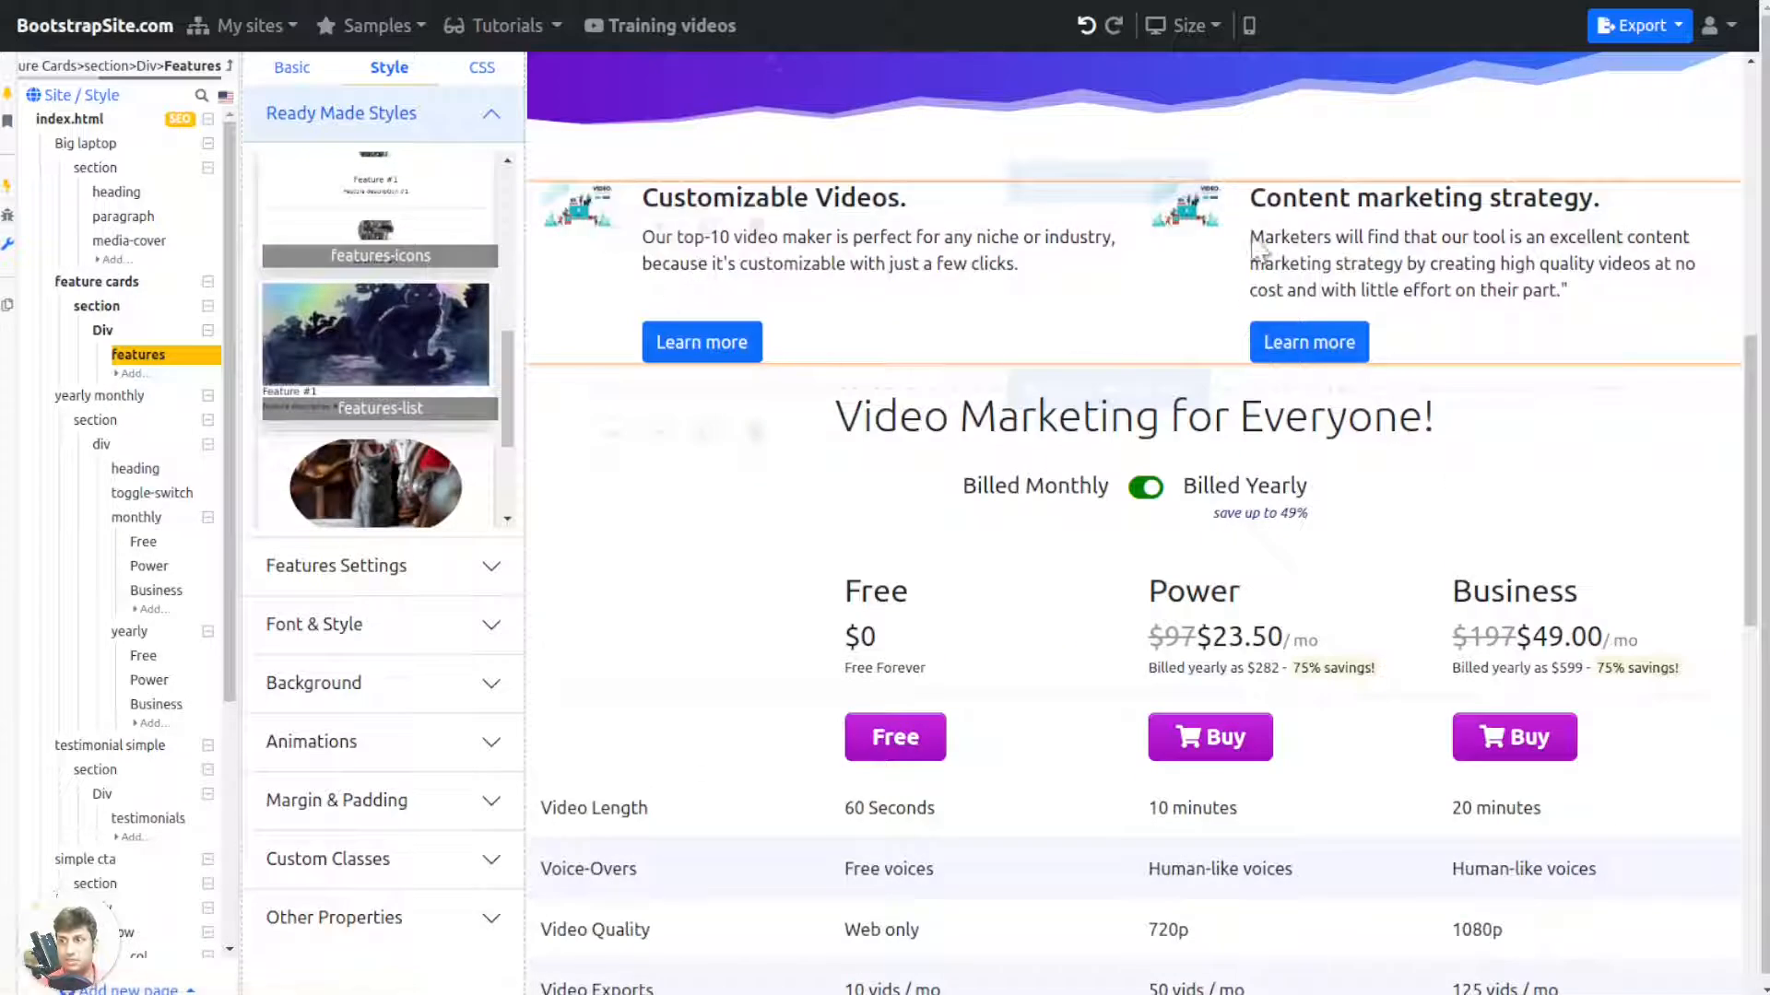
scroll(502, 334, "down", 3)
left_click(396, 451)
Step: Select the testimonials element and try the testimonials-aethium, testimonials-alternate and testimonials-aluminium ready-made styles
scroll(1336, 356, "down", 15)
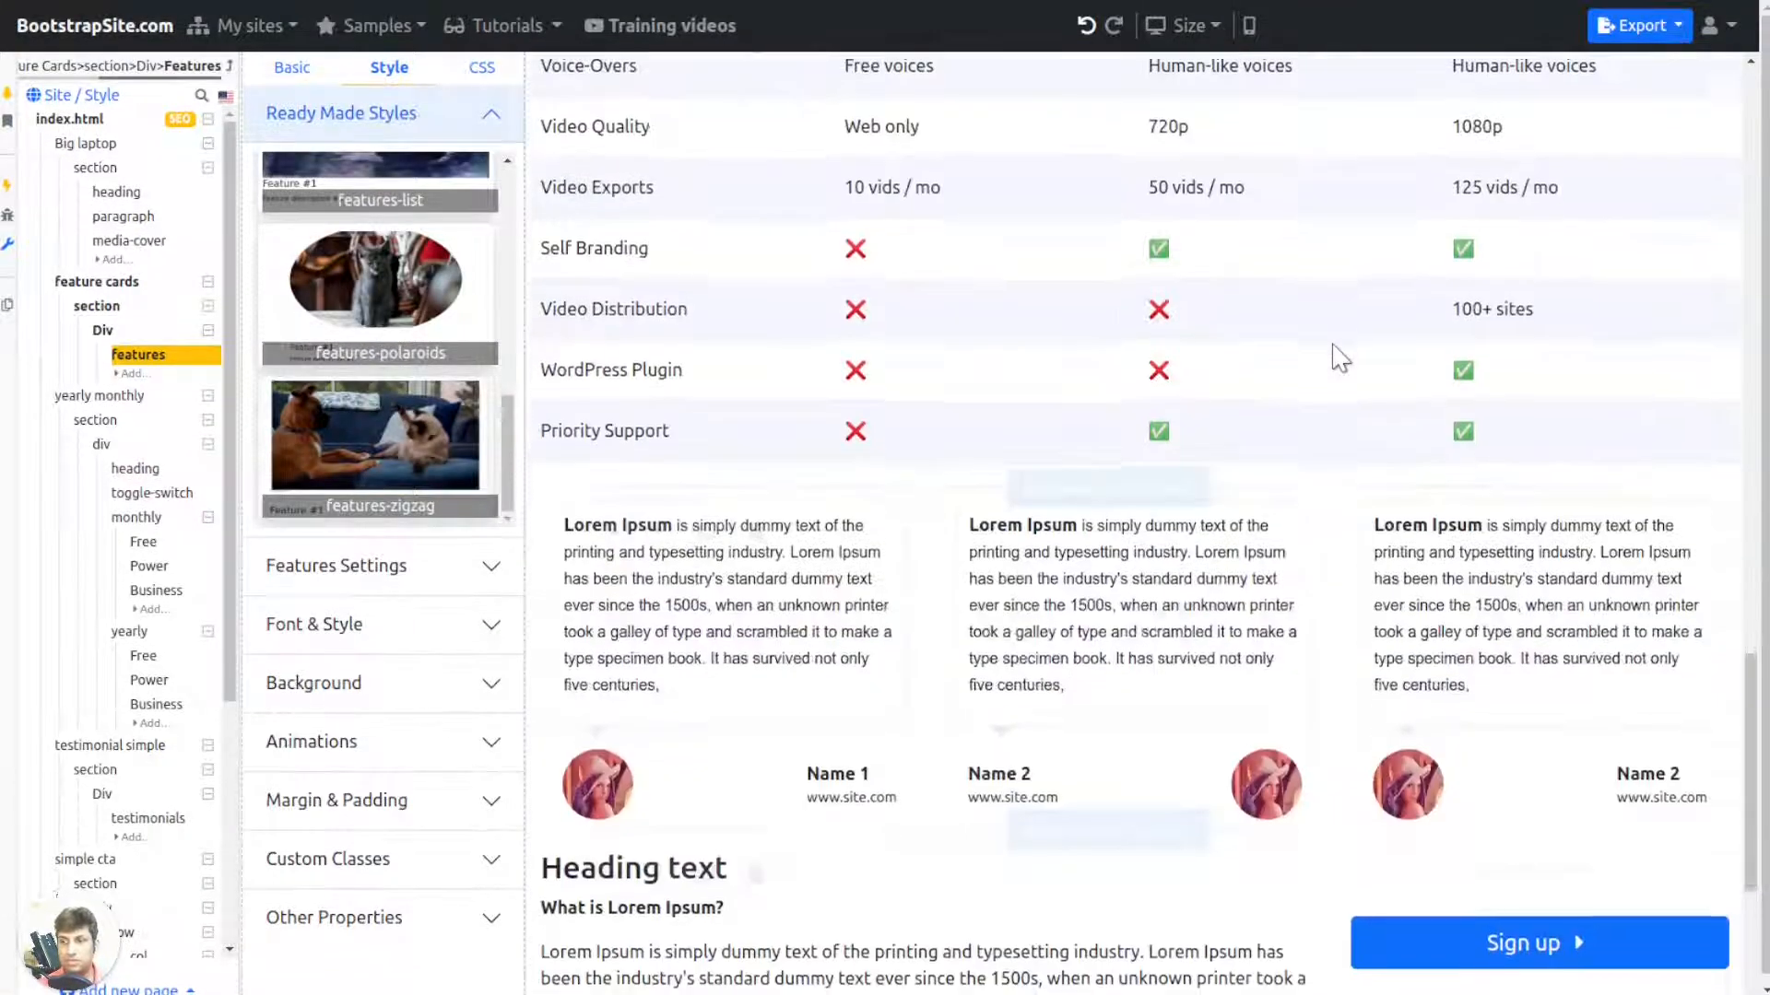
left_click(743, 346)
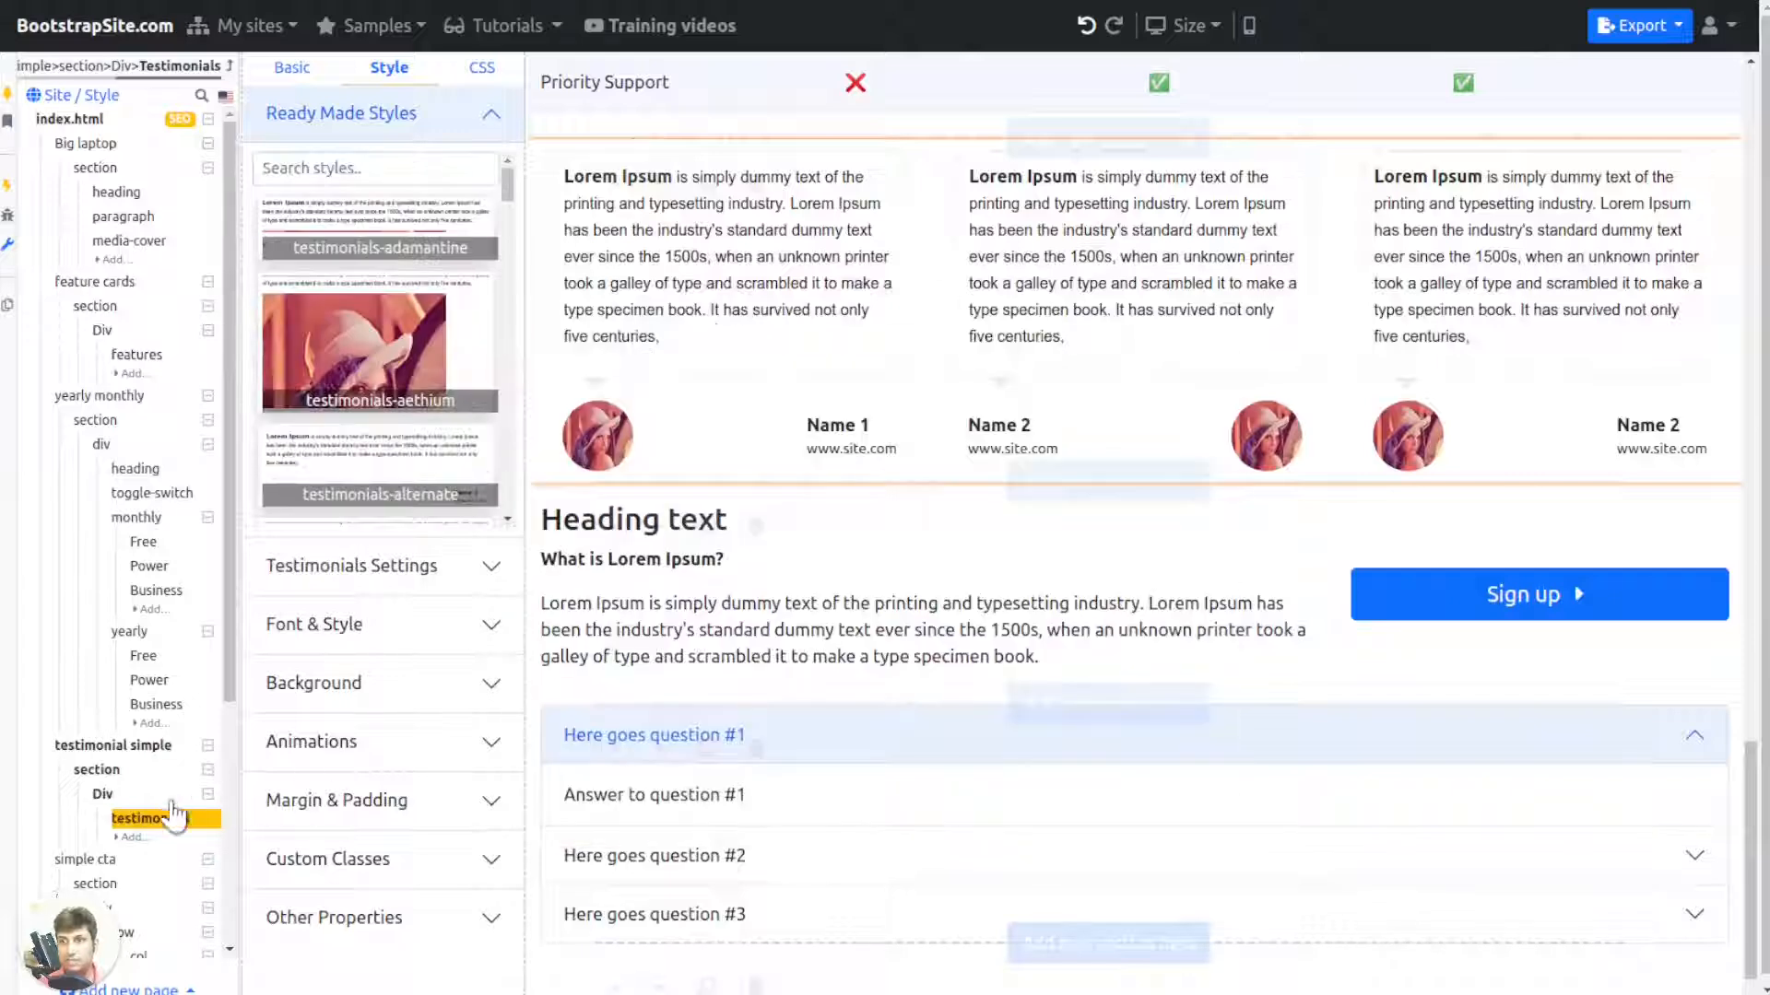
scroll(1014, 477, "up", 1)
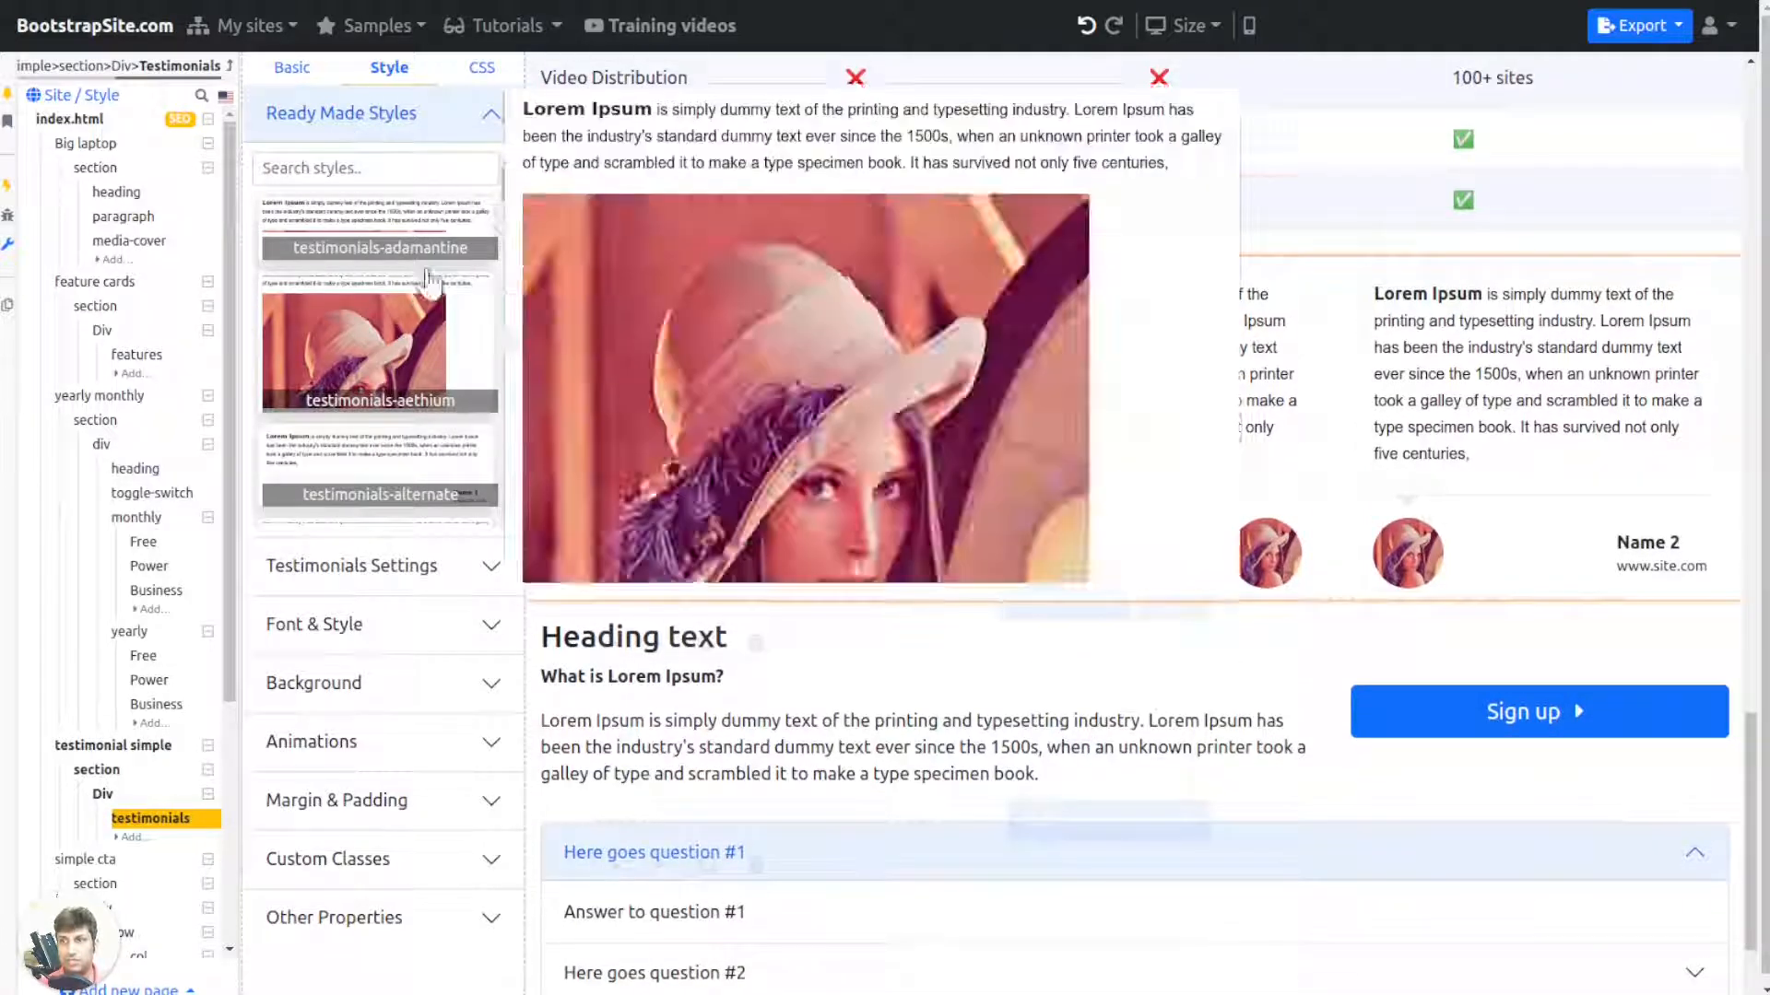
left_click(392, 358)
left_click(382, 479)
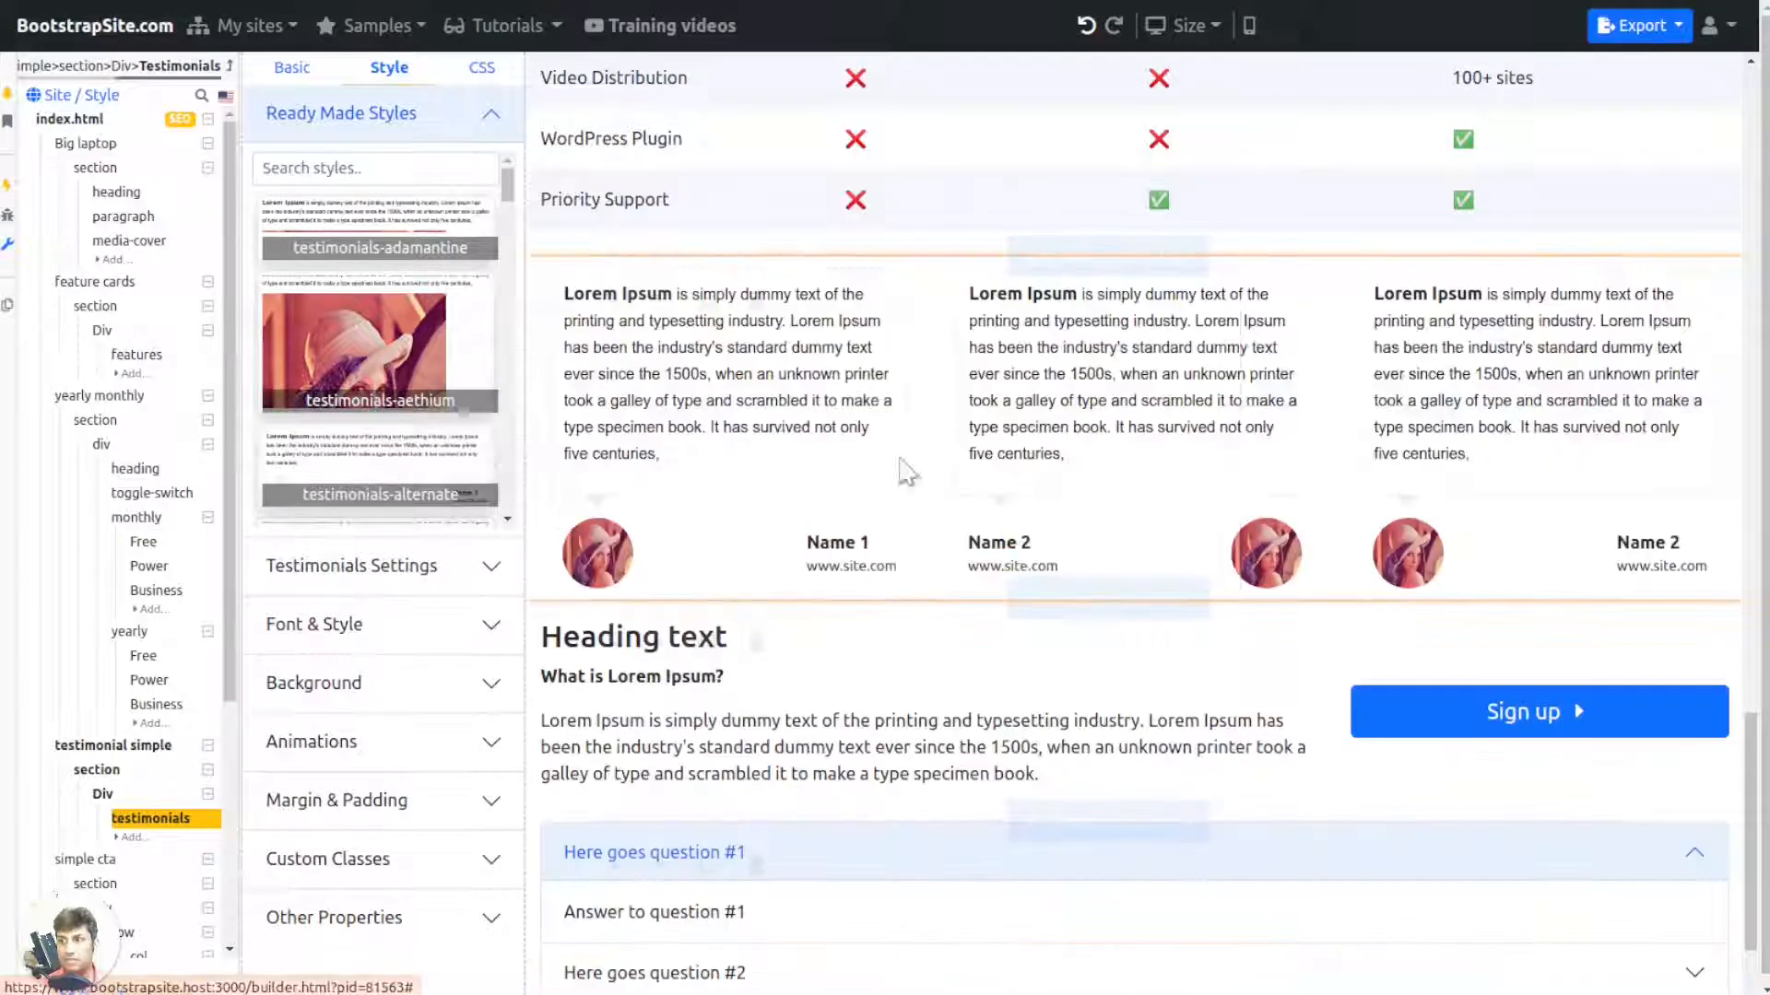
scroll(378, 392, "down", 3)
left_click(381, 364)
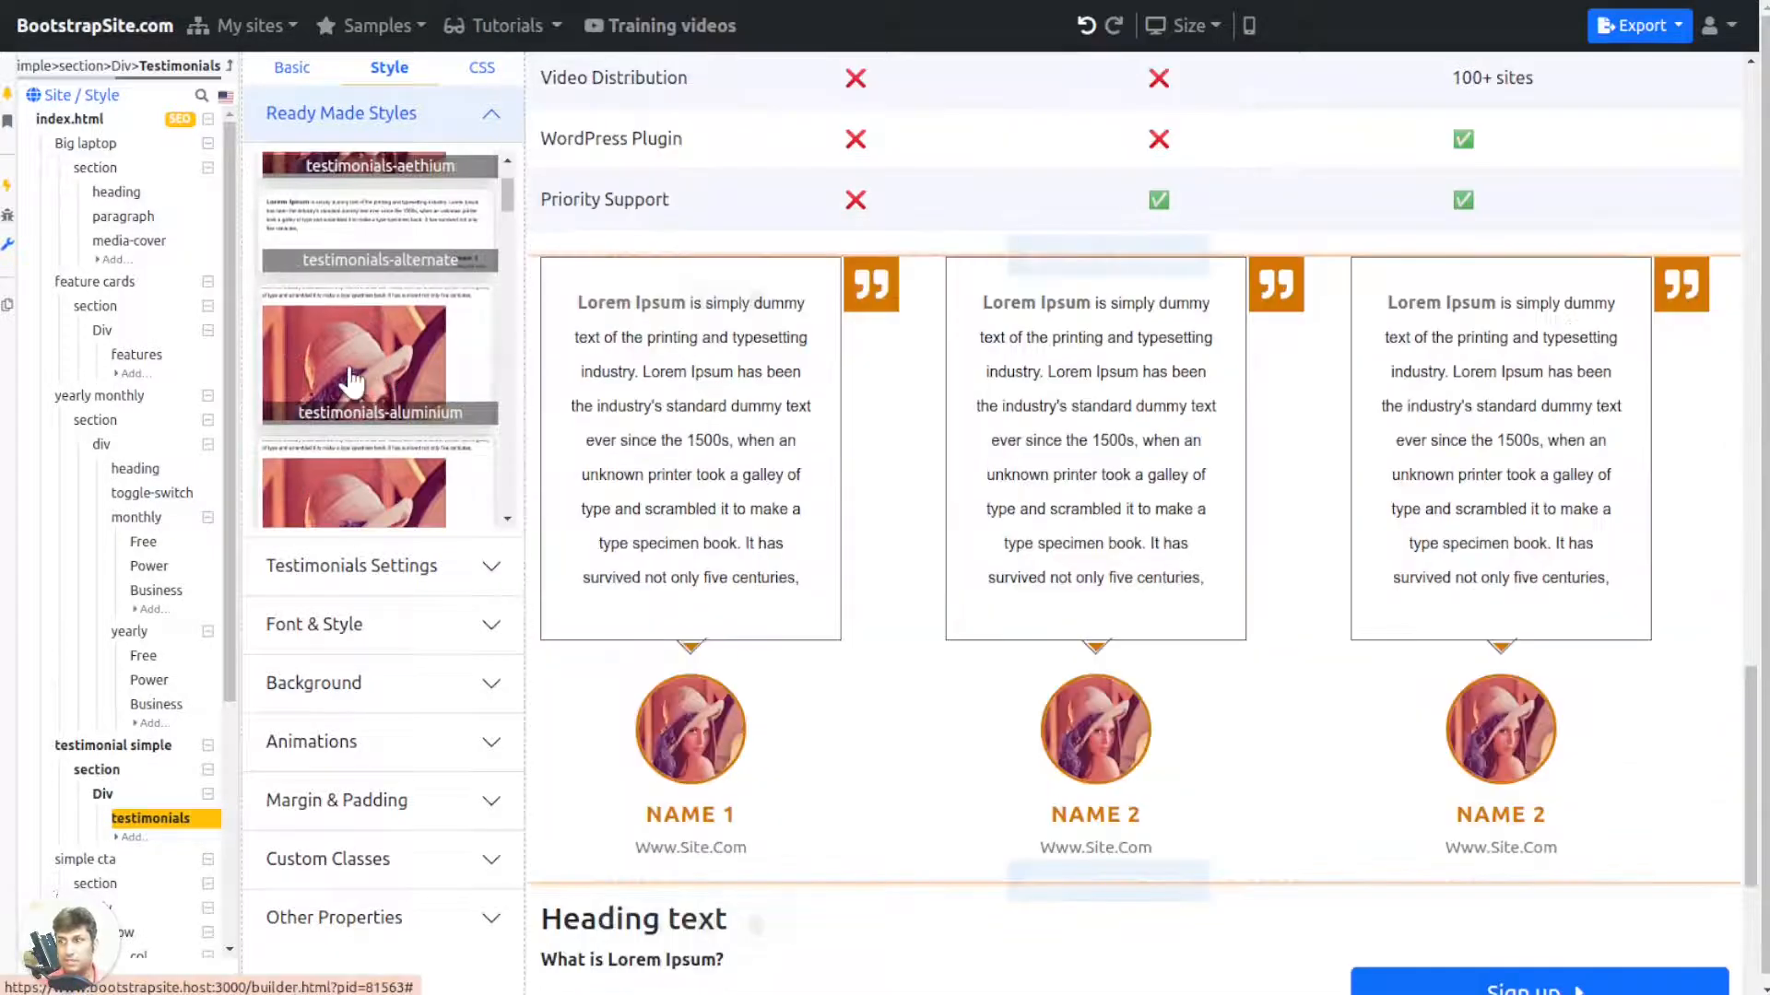
Step: Try several more ready-made testimonial styles, including the navy text boxes and the blue-bordered cards with square photos
scroll(352, 373, "down", 1)
left_click(352, 371)
scroll(355, 373, "down", 3)
left_click(365, 337)
scroll(358, 442, "down", 3)
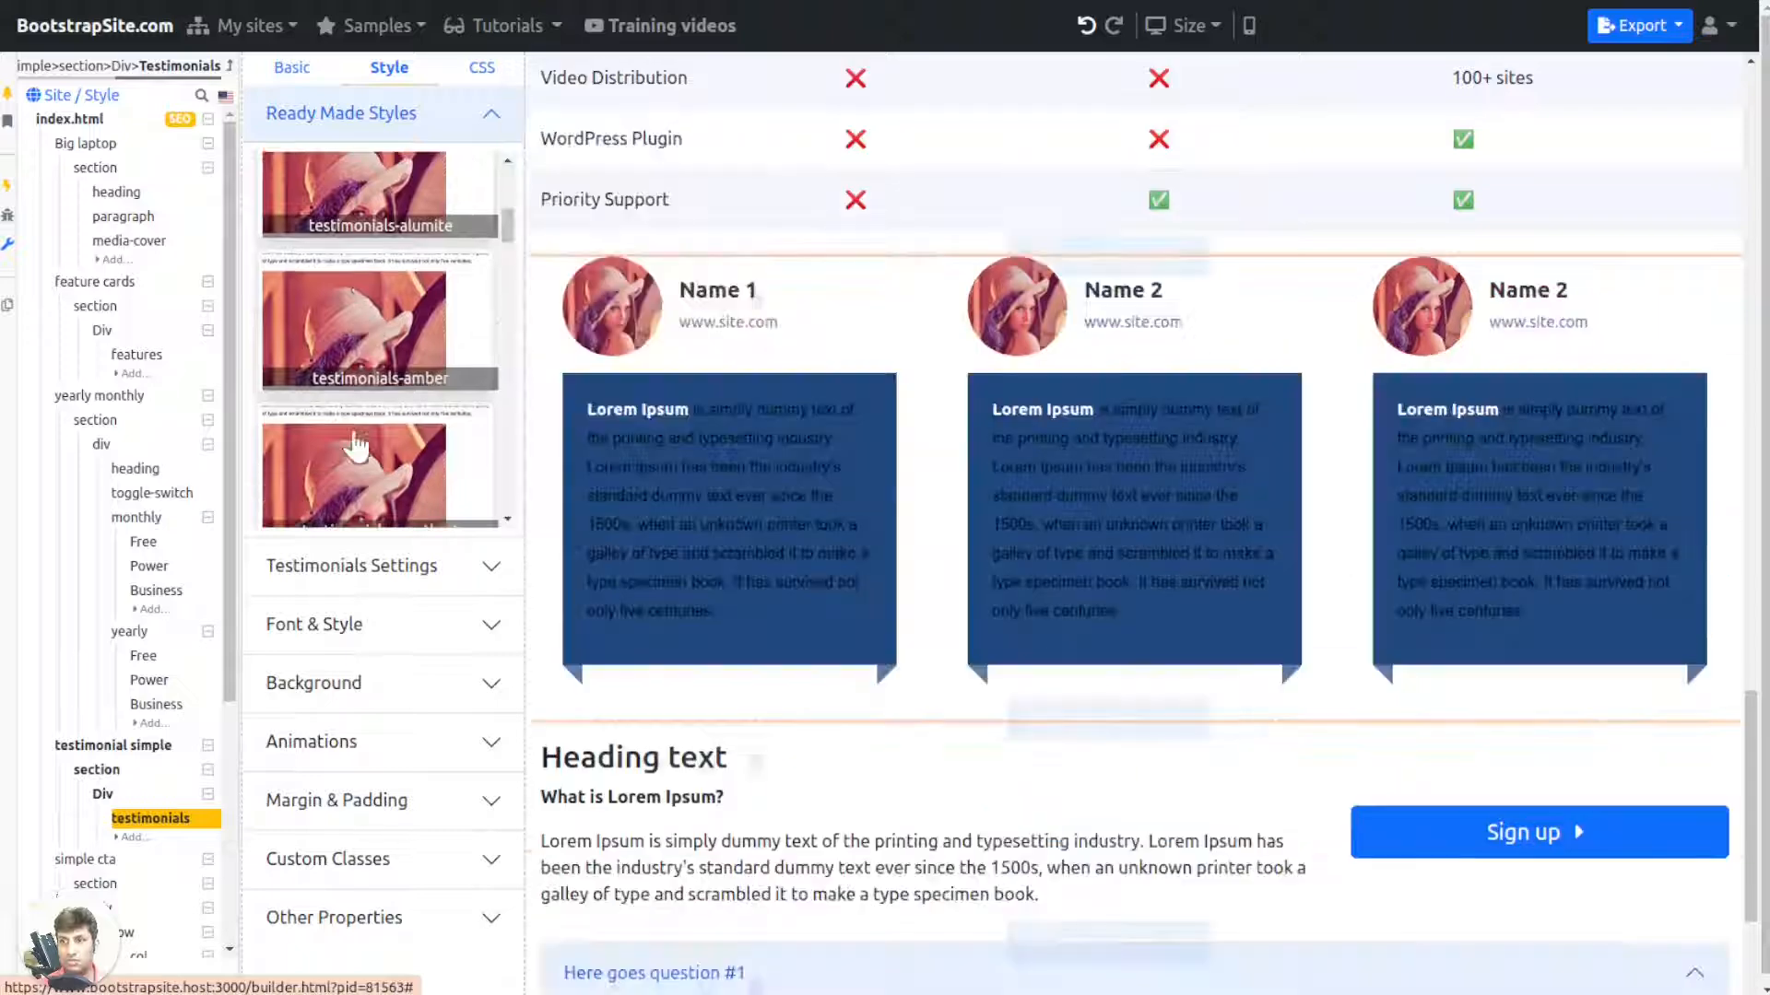
left_click(400, 406)
scroll(400, 411, "down", 3)
left_click(400, 406)
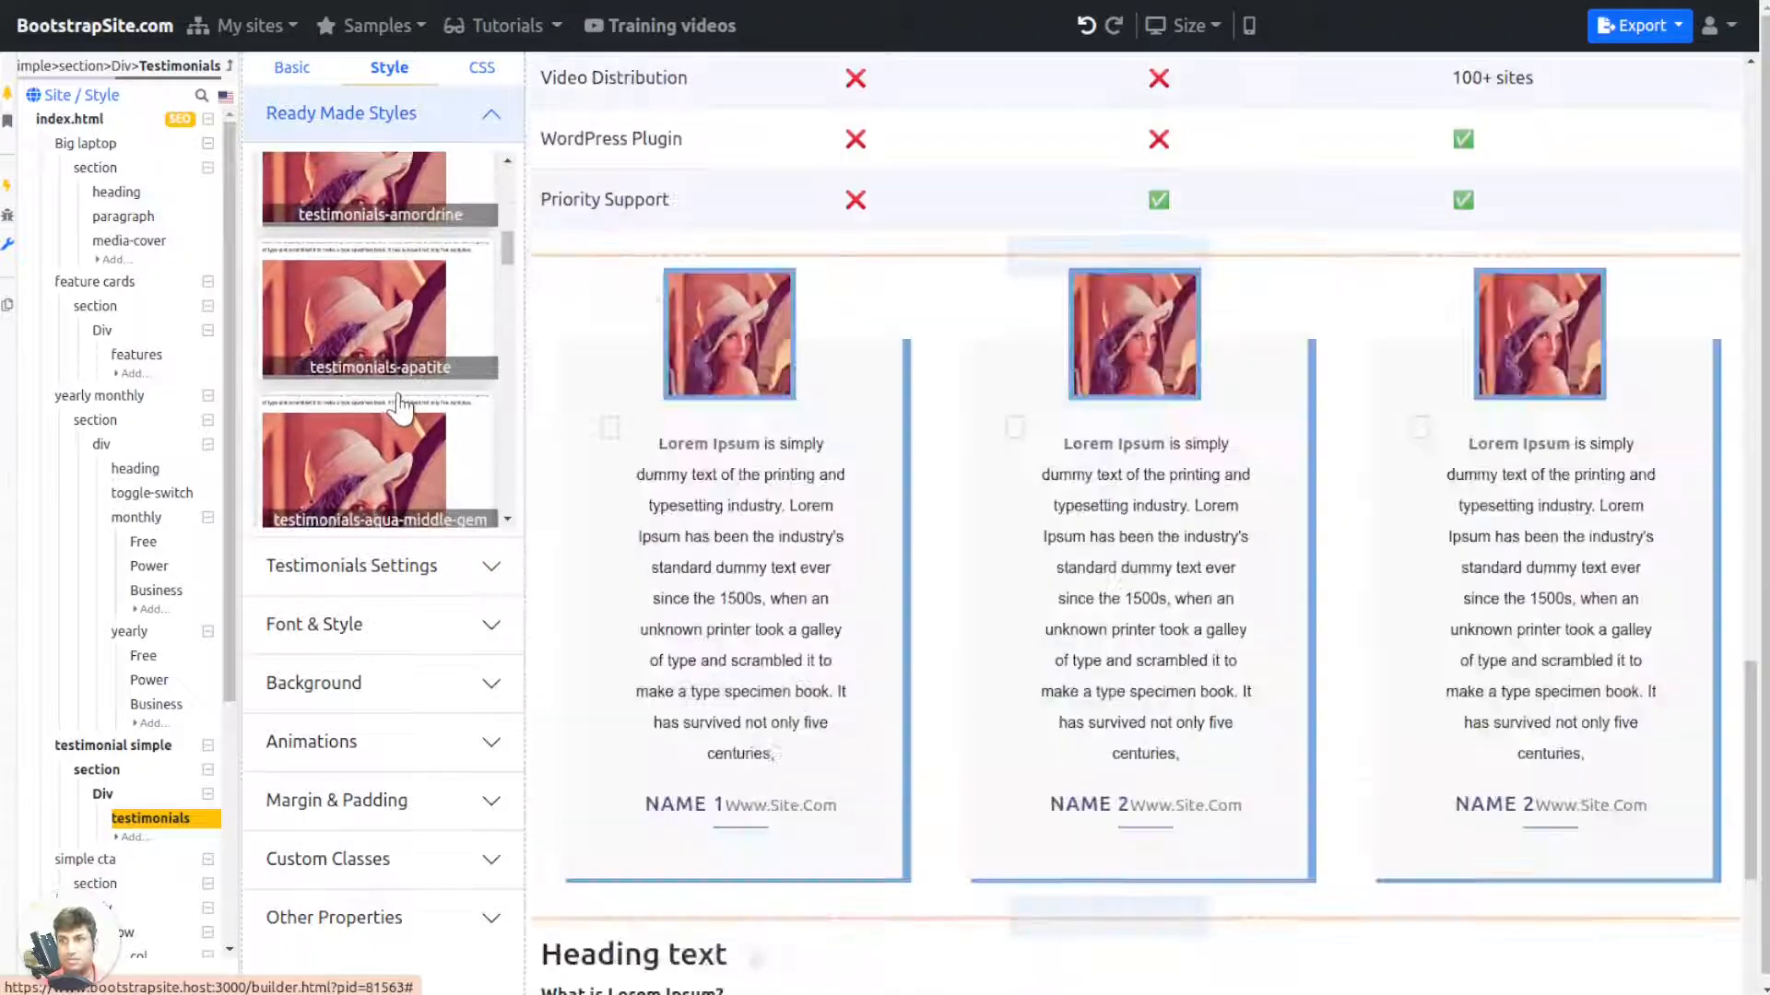
Step: Try further testimonial styles such as testimonials-astral-silver, and settle on testimonials-aluminum
scroll(396, 395, "down", 3)
left_click(333, 445)
scroll(365, 444, "down", 3)
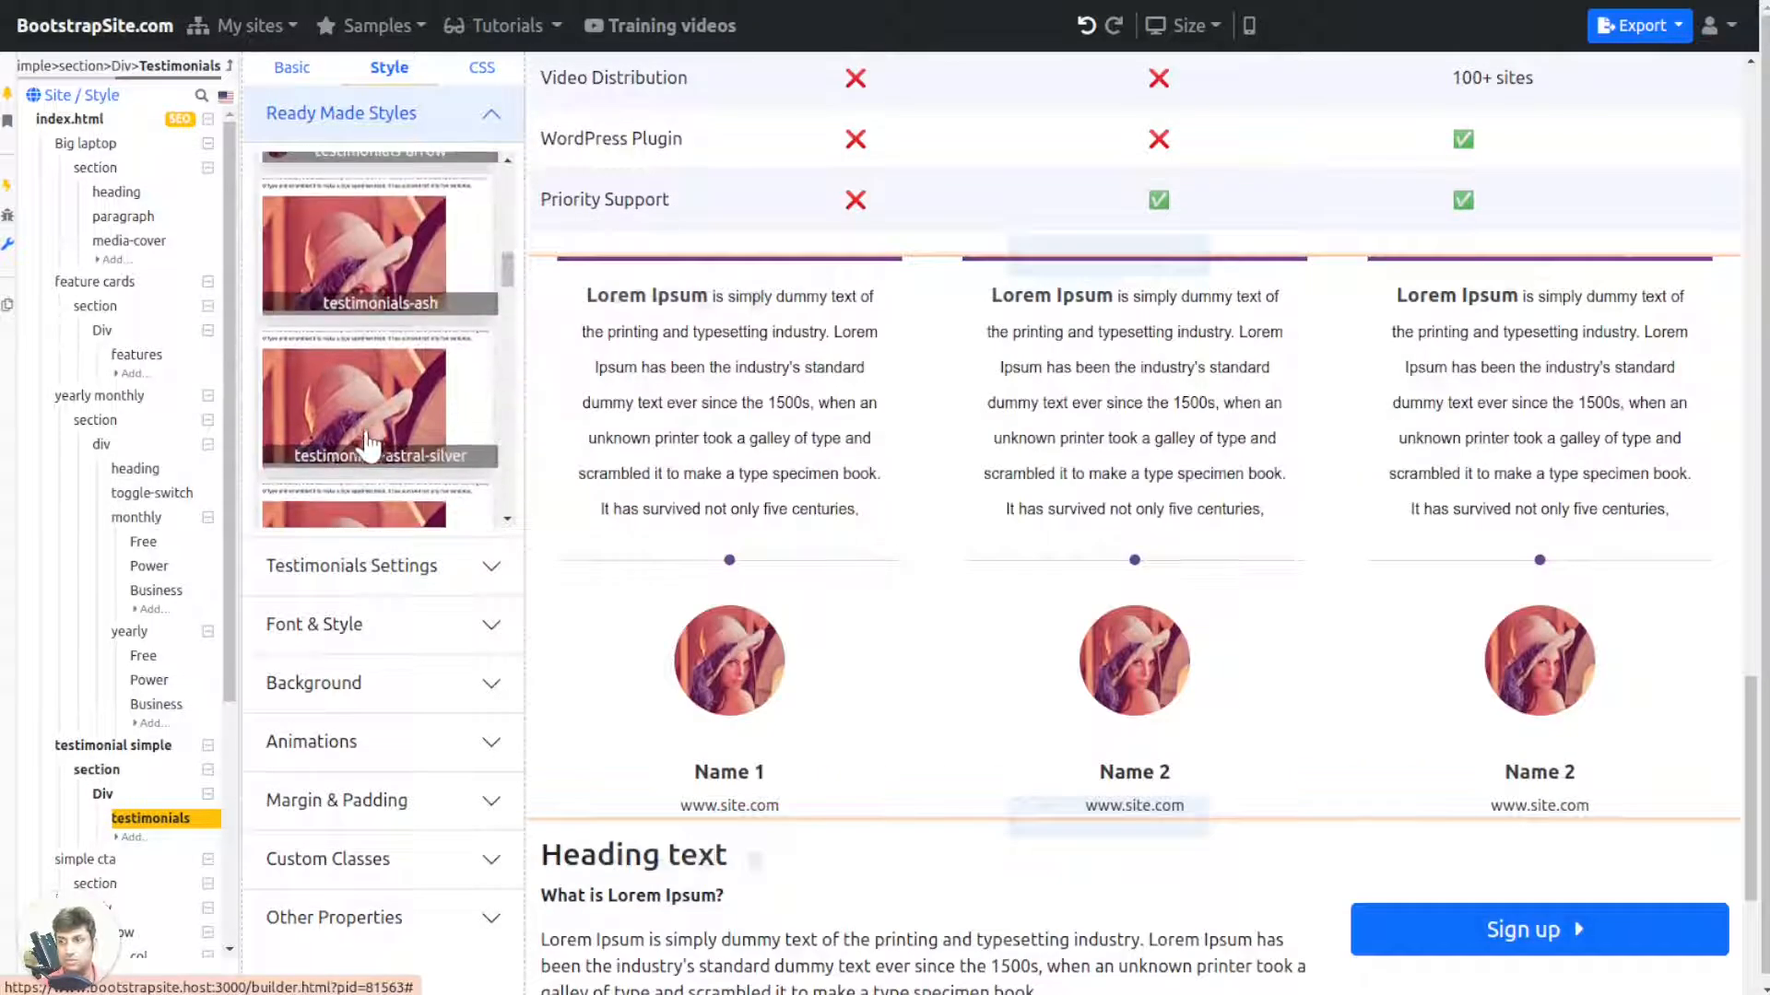
left_click(372, 445)
scroll(316, 419, "up", 5)
left_click(318, 420)
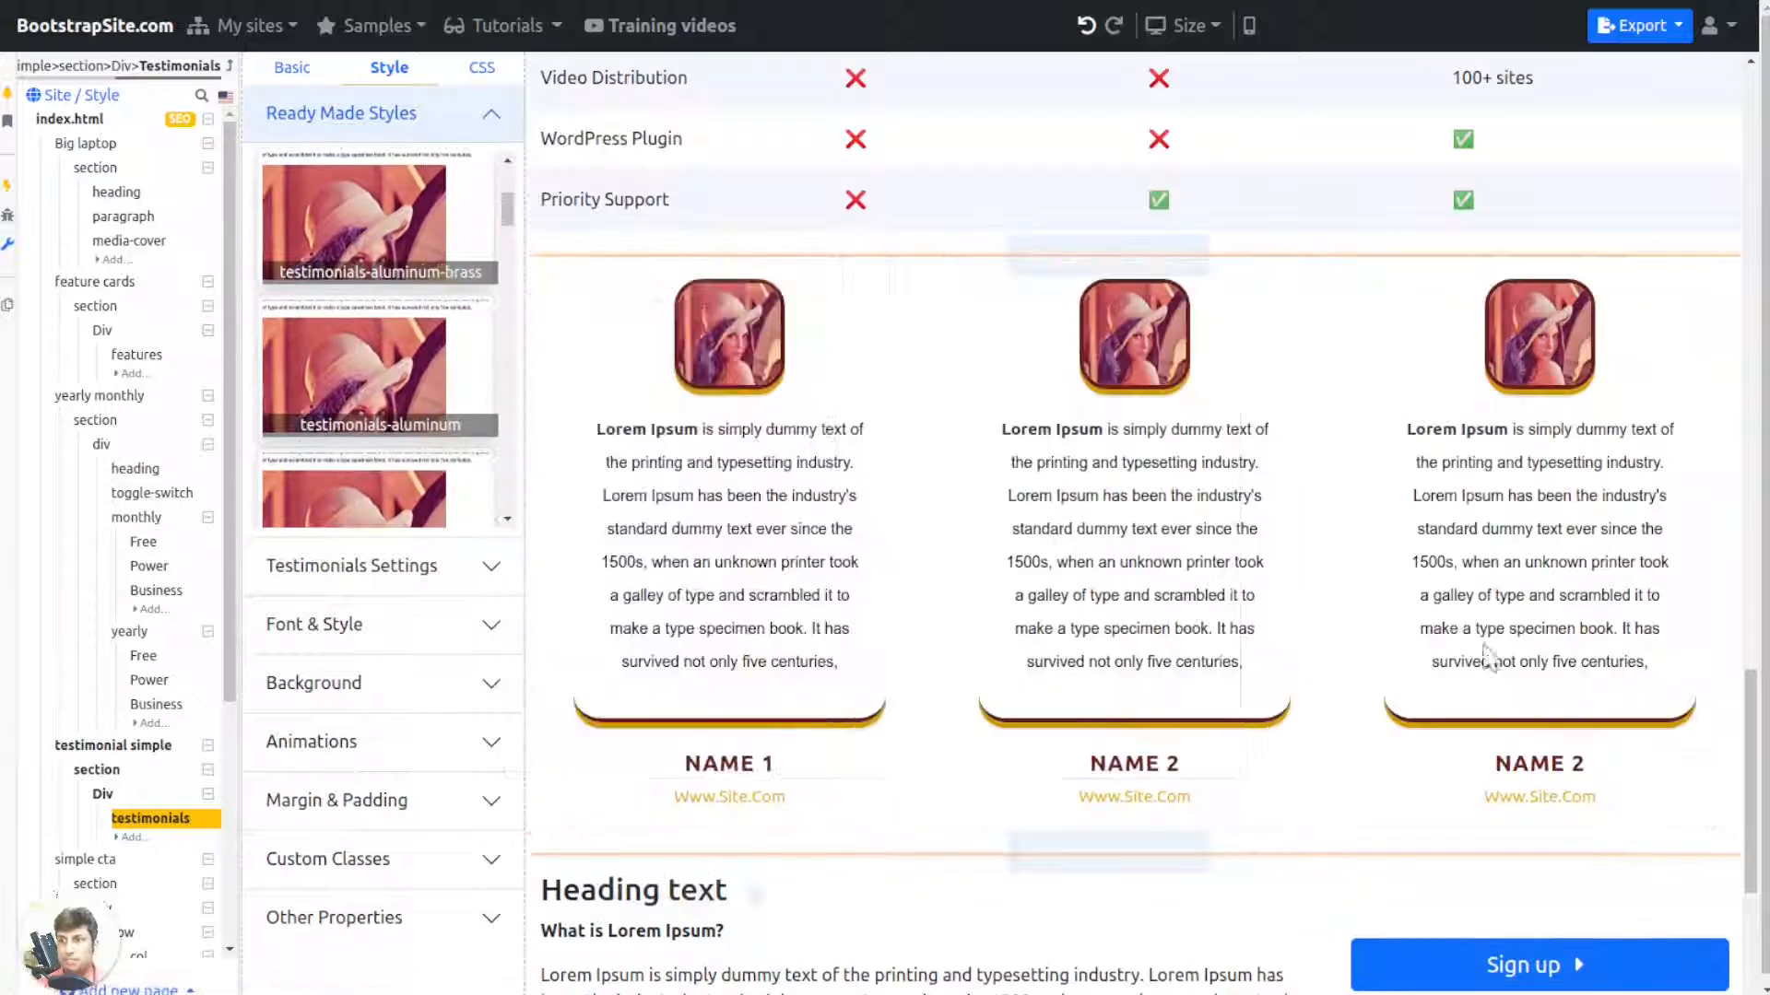
Step: Show the testimonials in a carousel with both the indicator and the arrows enabled
left_click(291, 67)
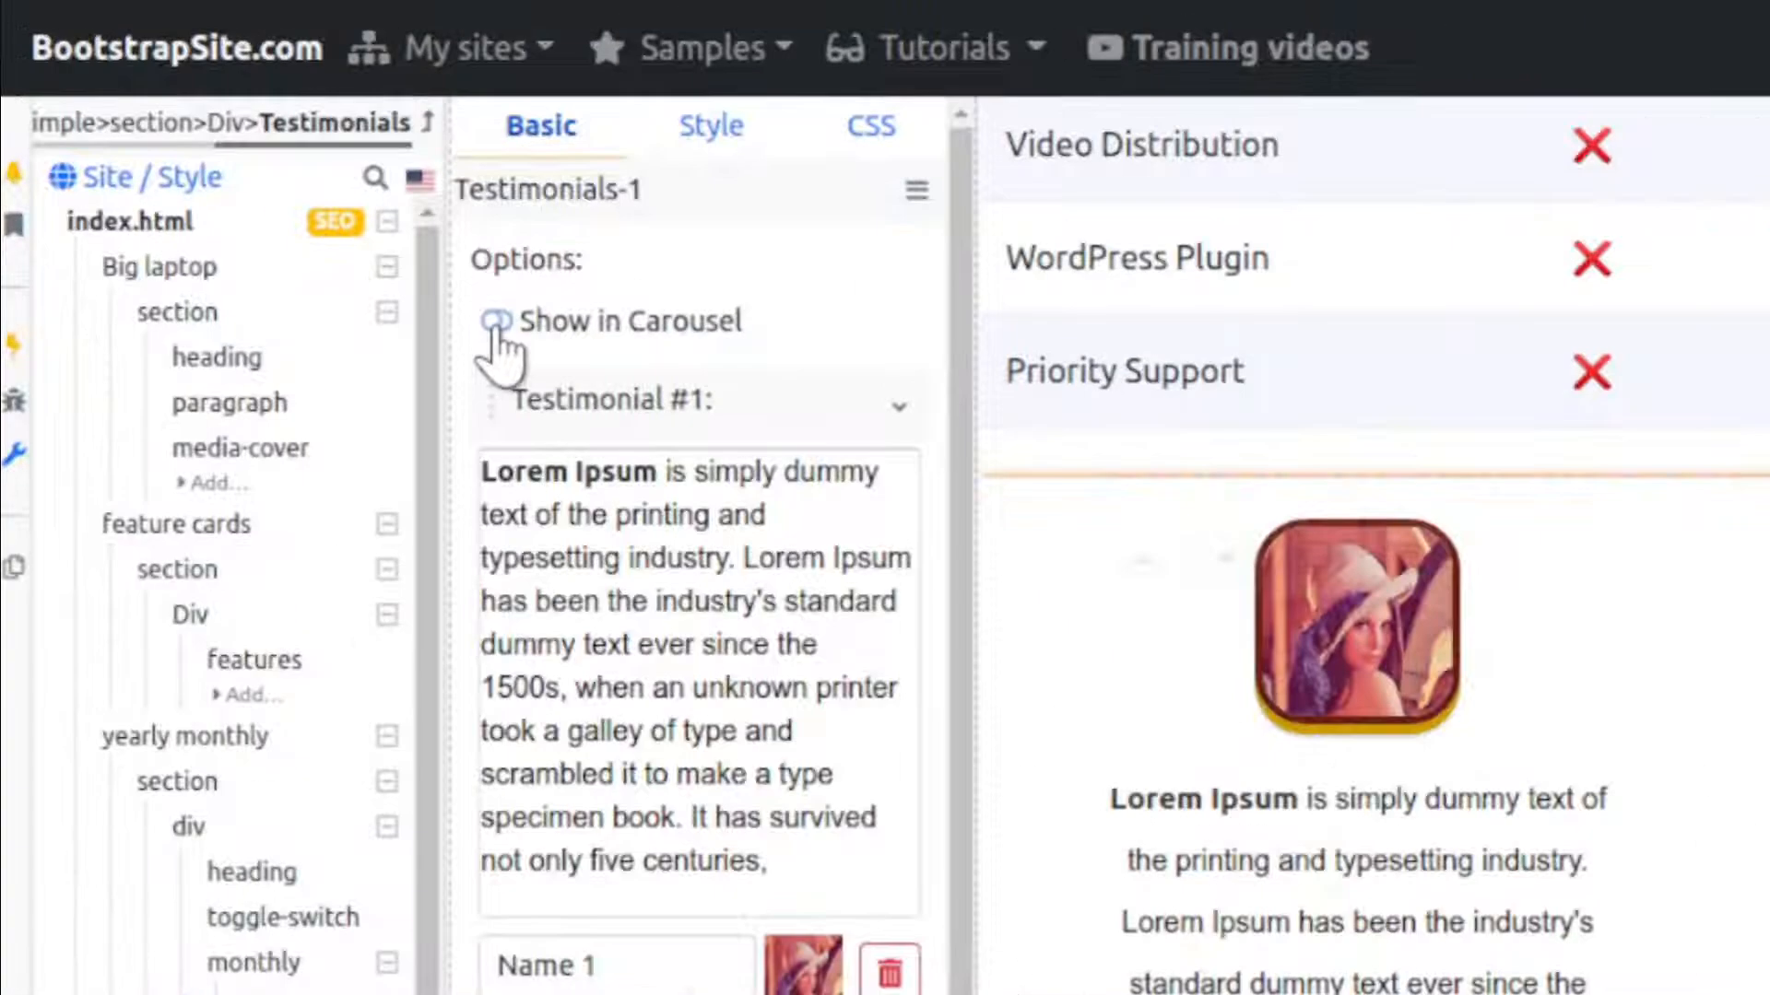
left_click(267, 174)
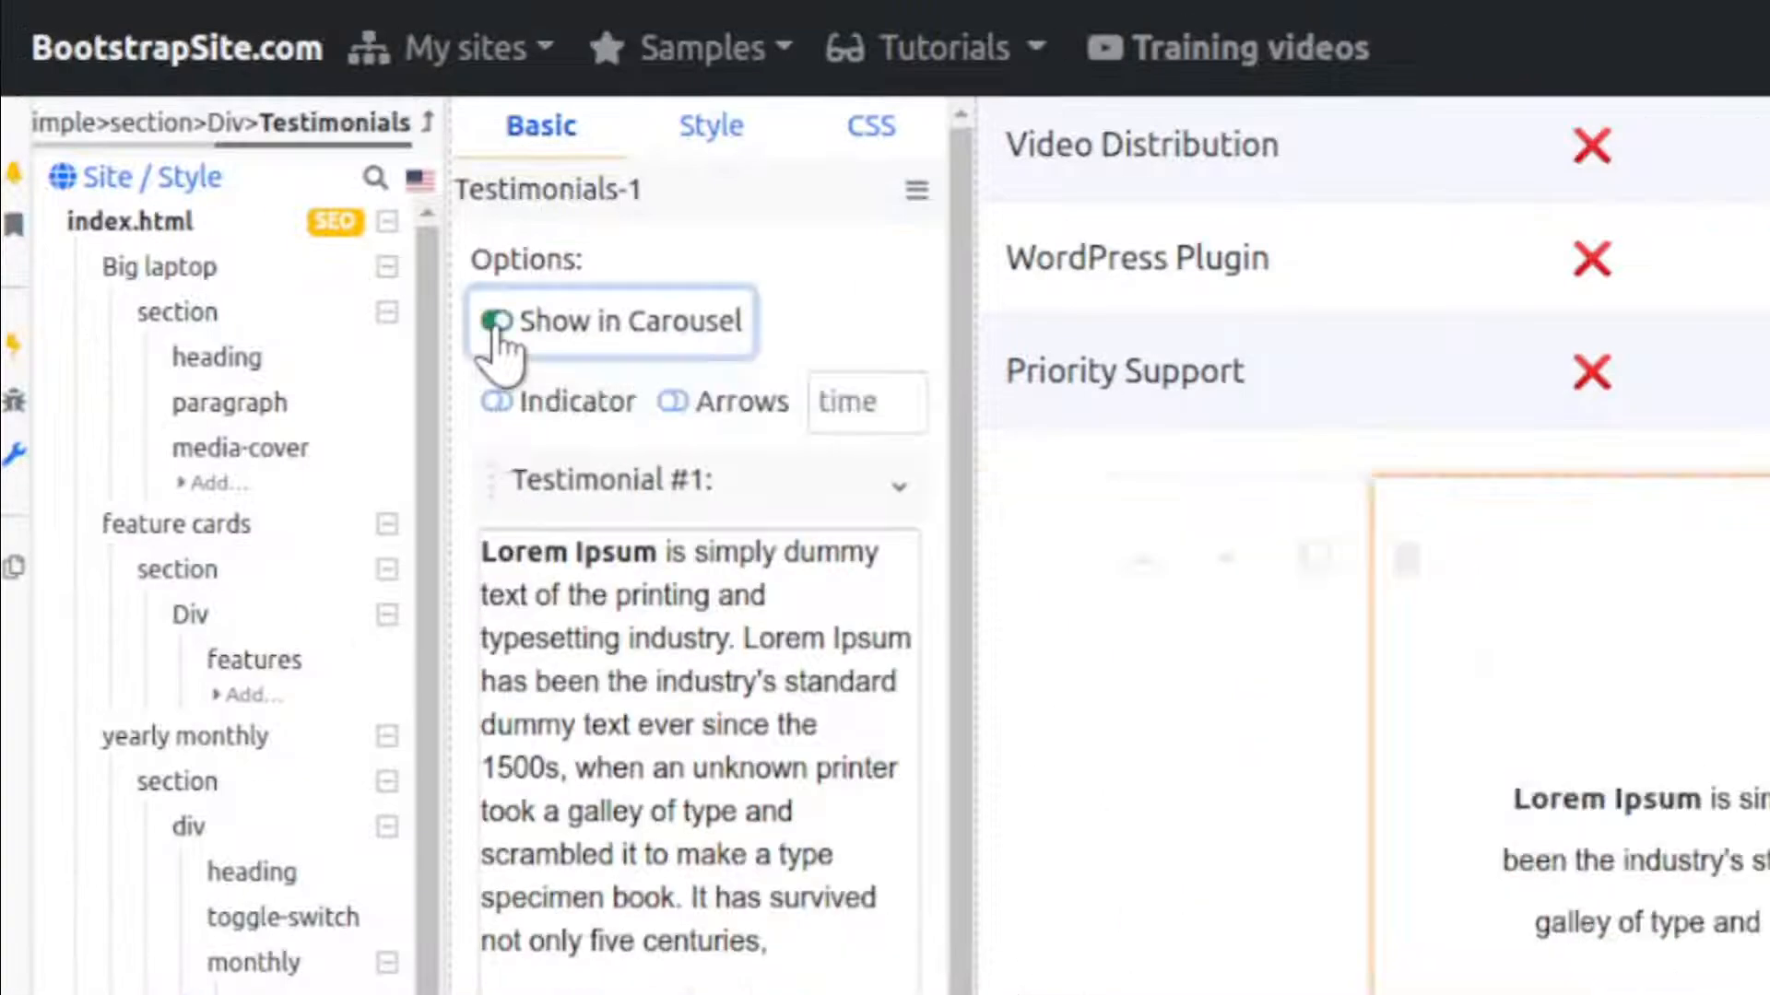
left_click(553, 403)
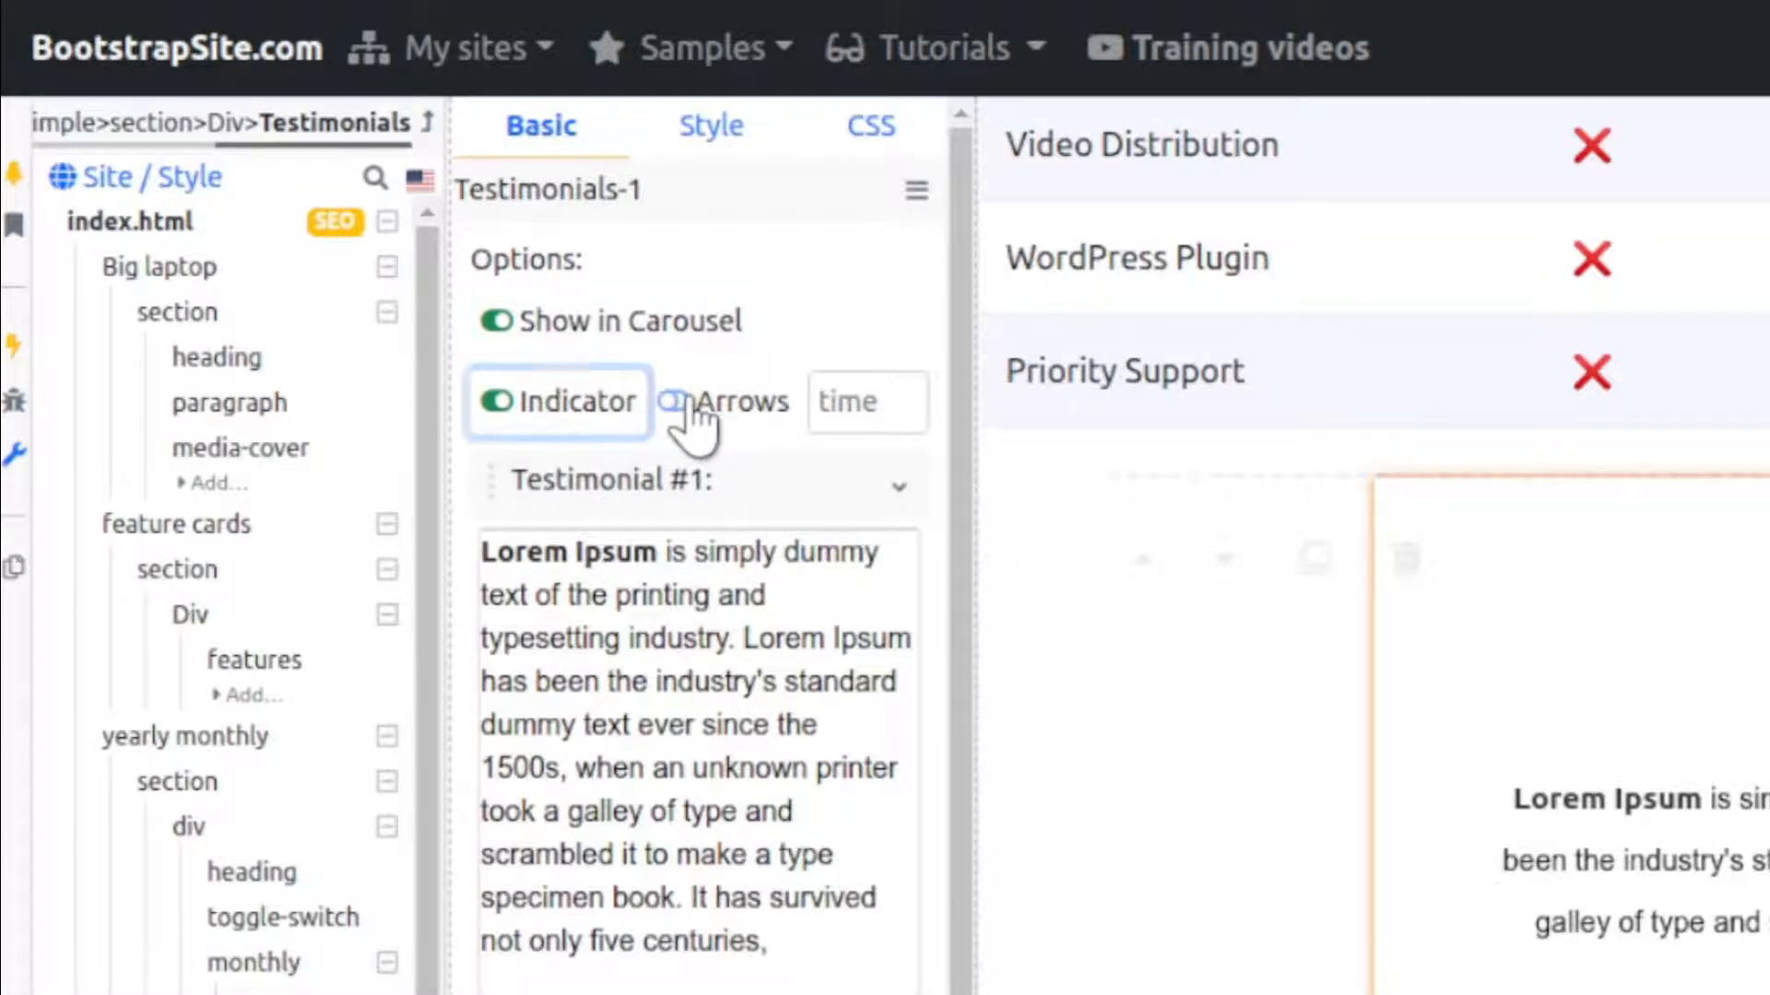
left_click(687, 402)
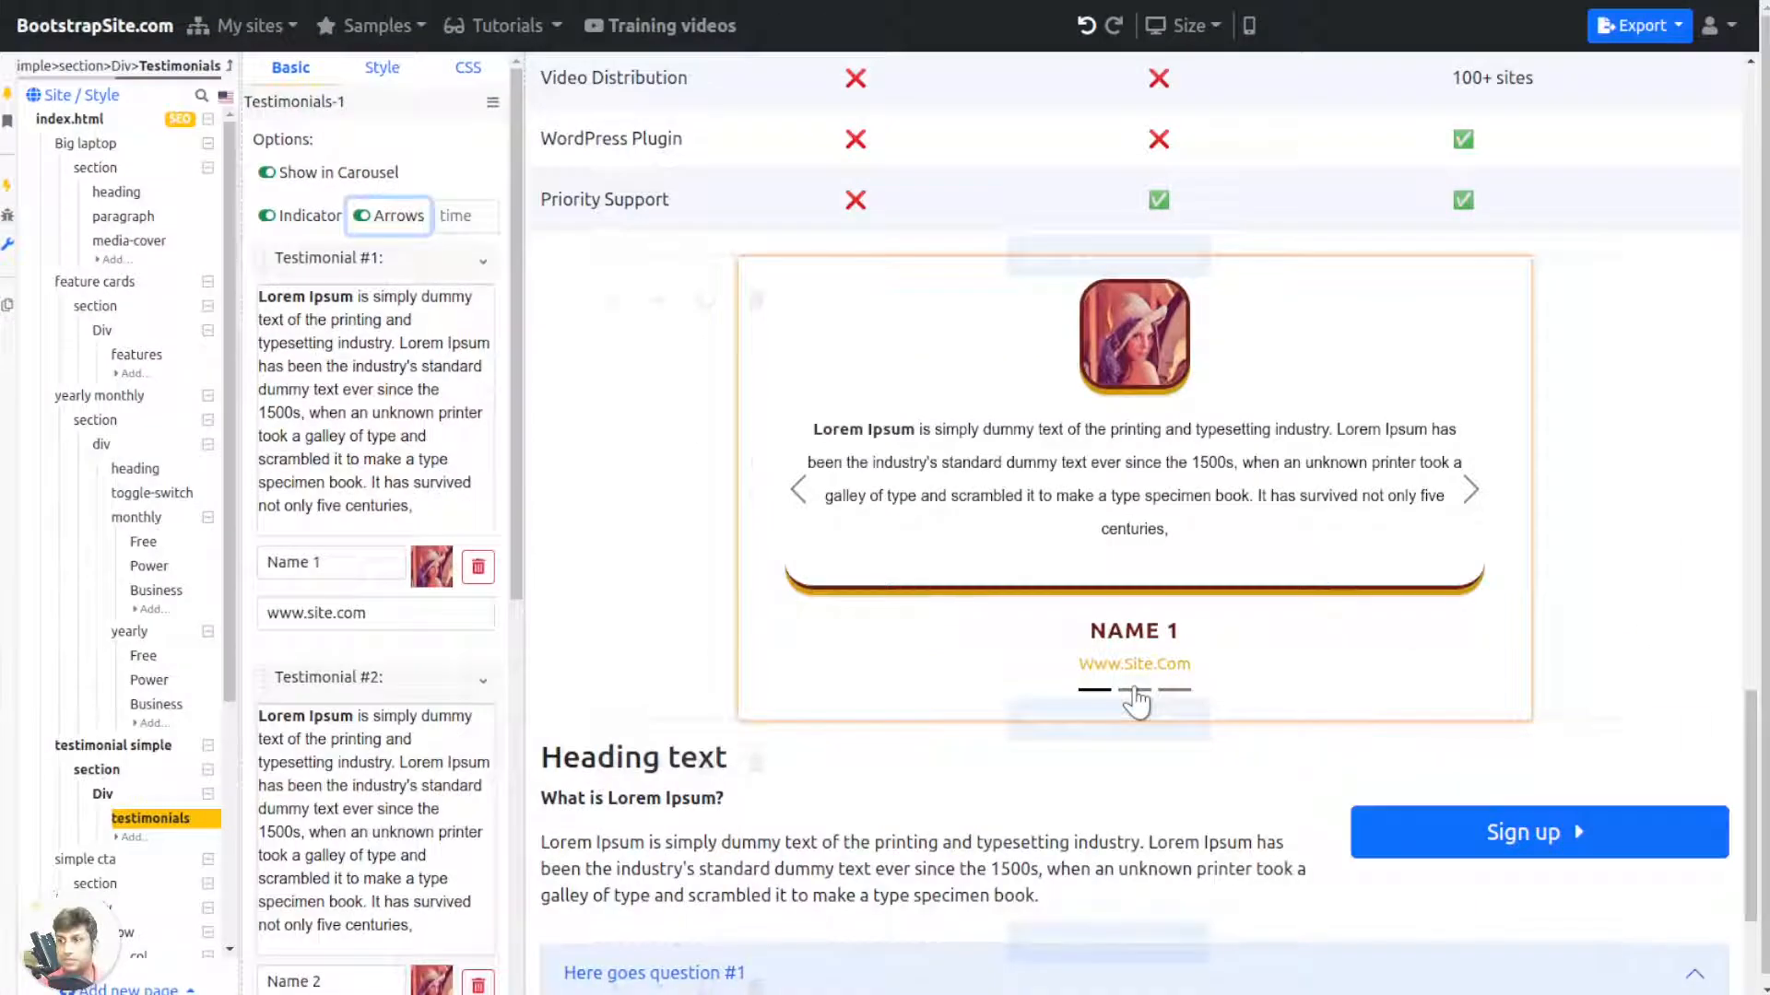
Step: Test the testimonials carousel by switching slides with its indicators and its next arrow, and look over the testimonial entries
left_click(1134, 692)
left_click(1176, 691)
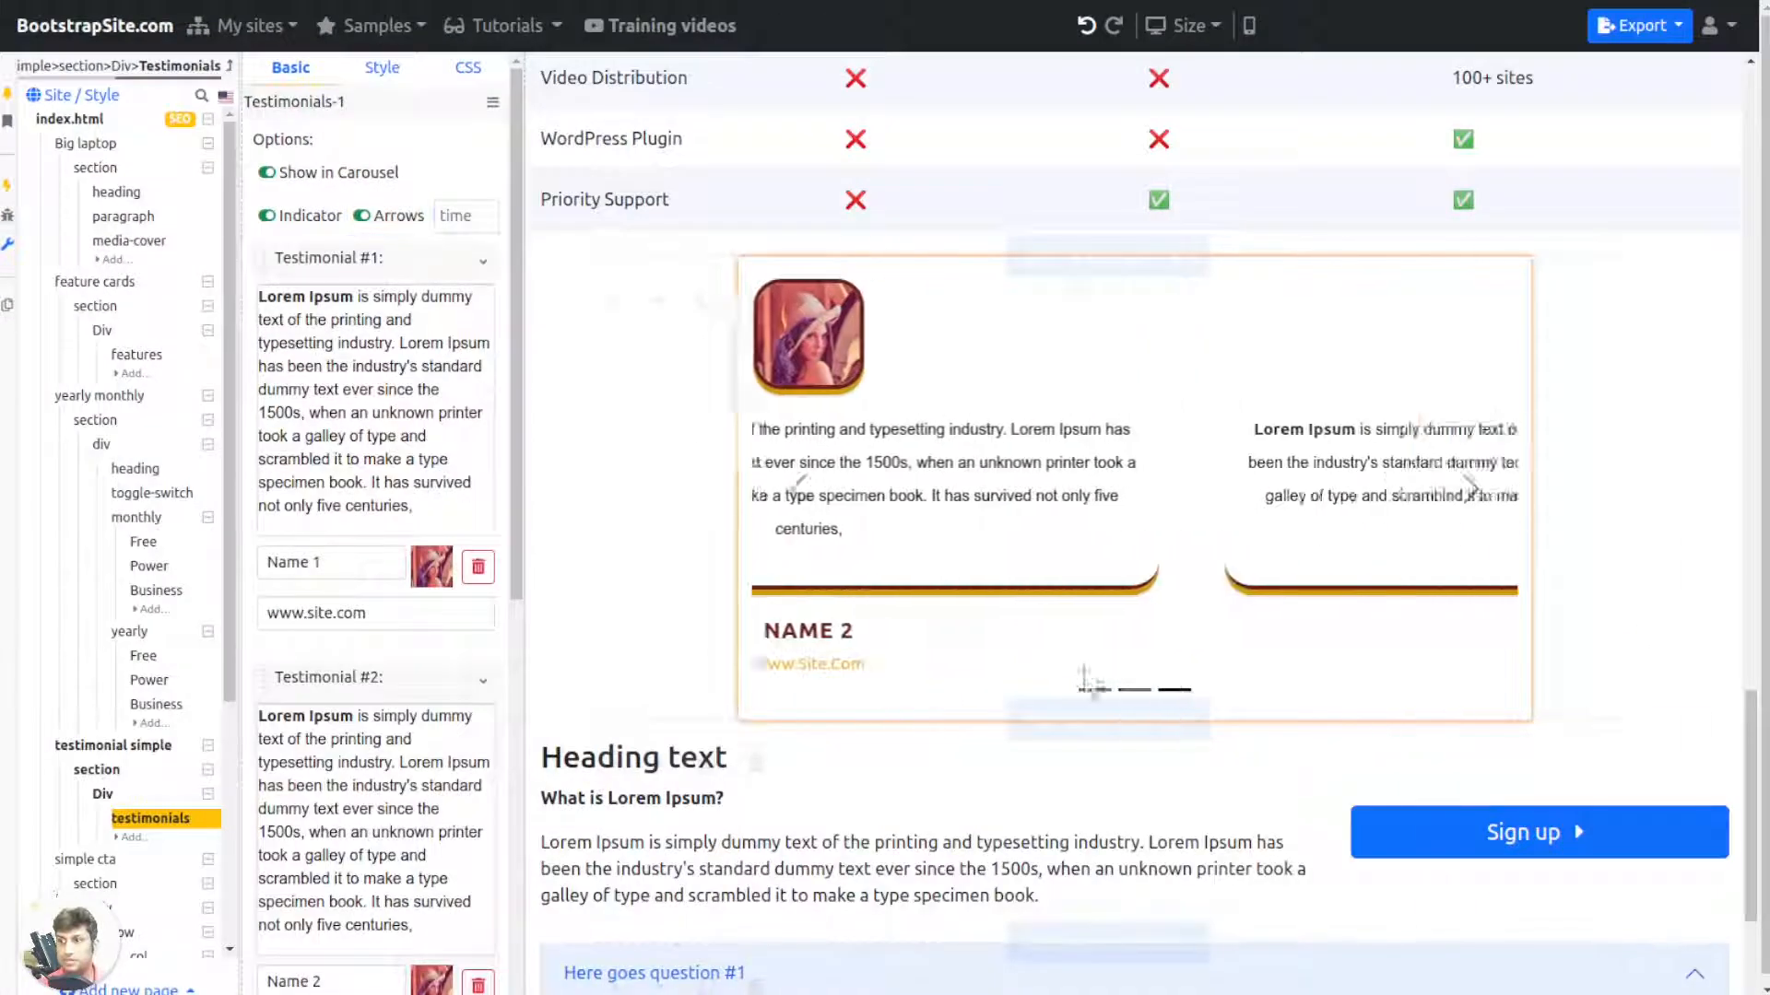
left_click(1469, 489)
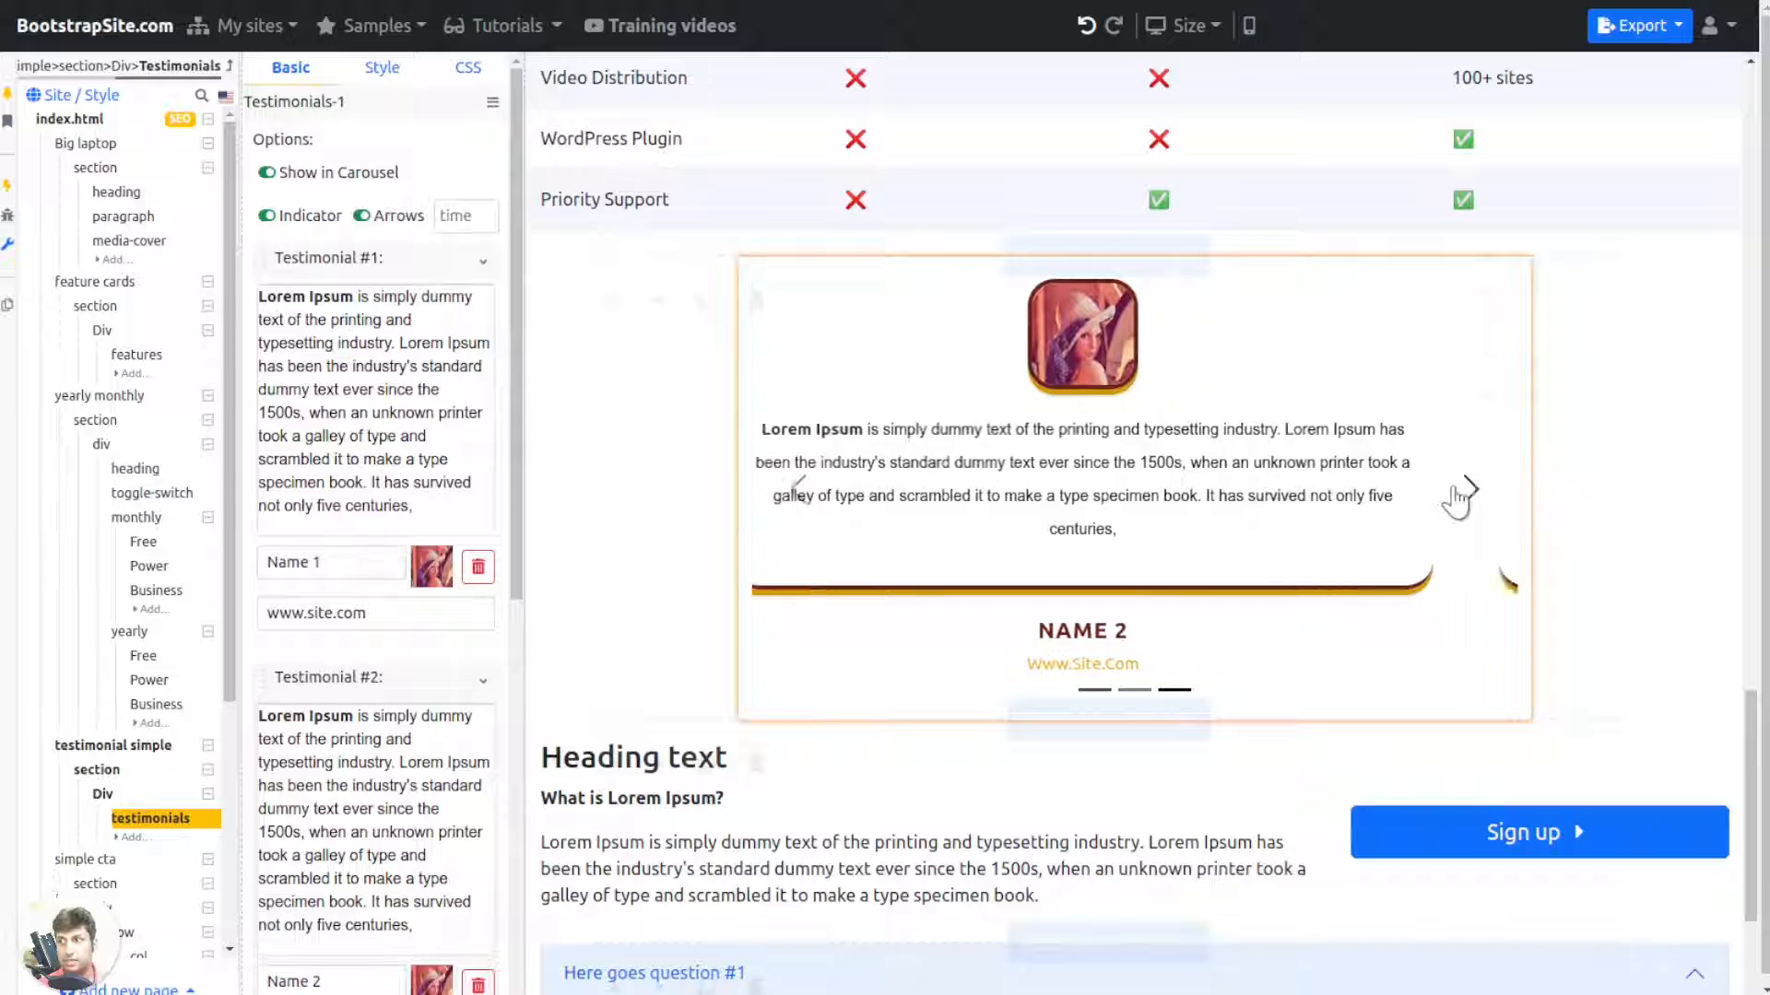
left_click(1469, 489)
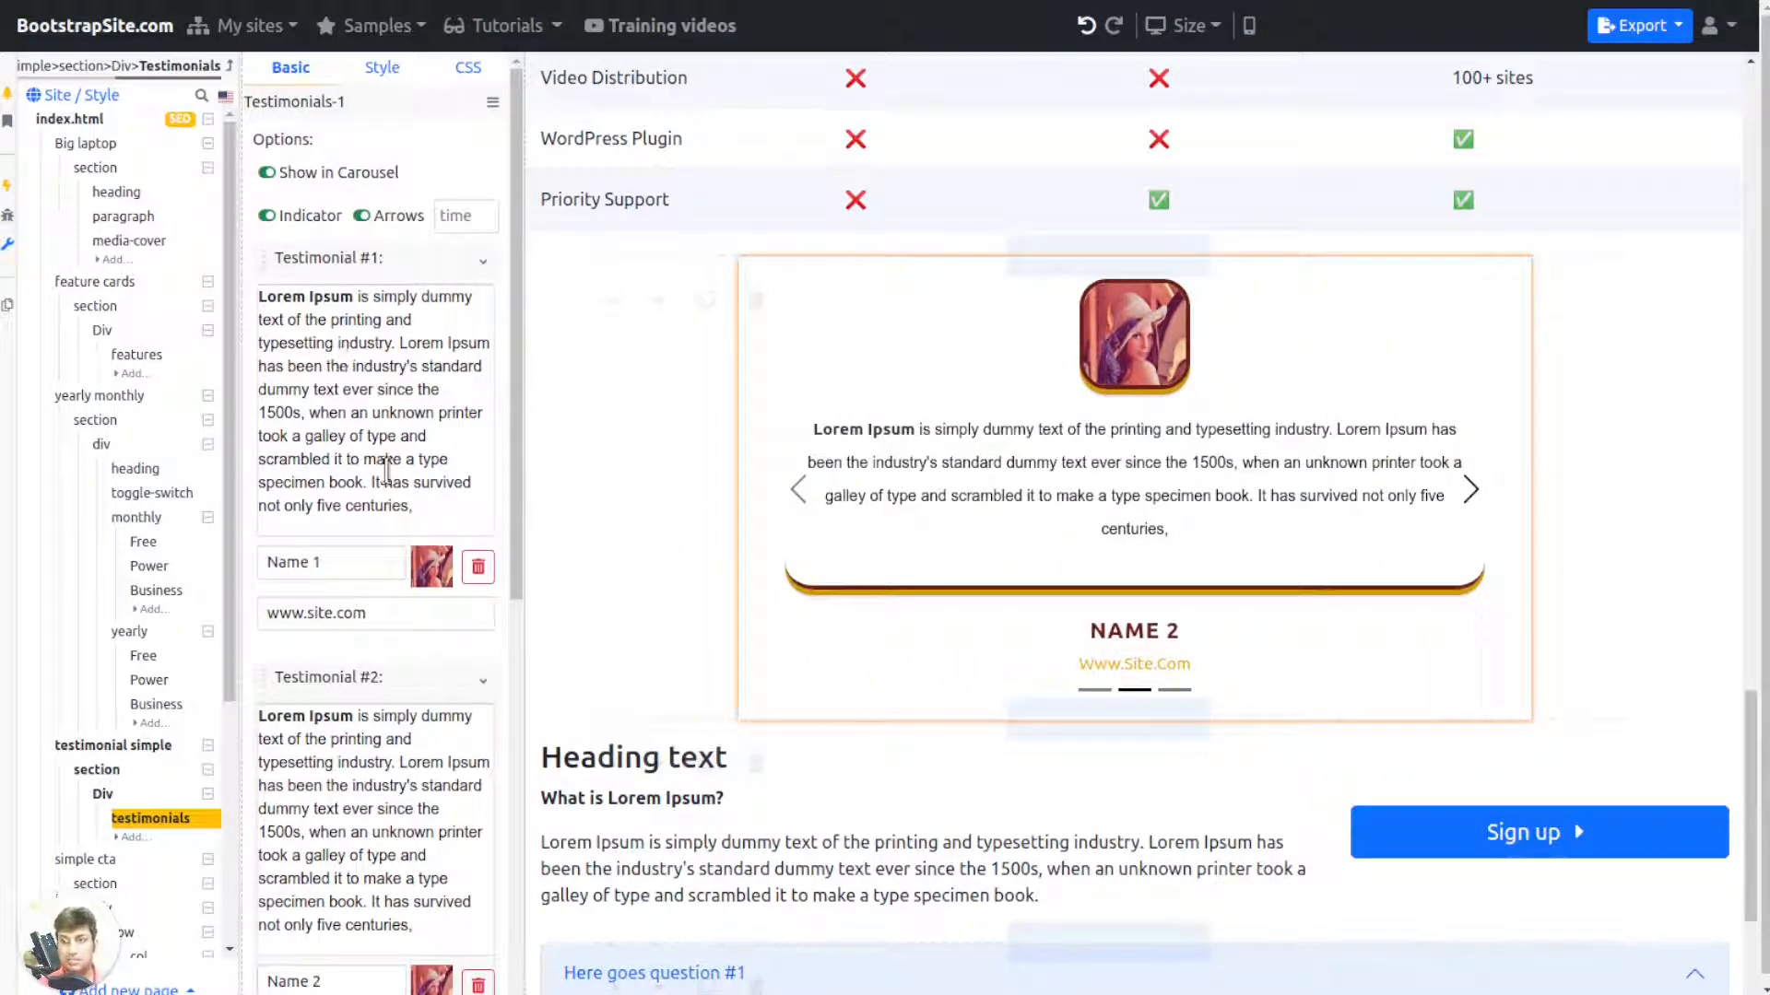
scroll(428, 479, "down", 2)
scroll(428, 477, "up", 2)
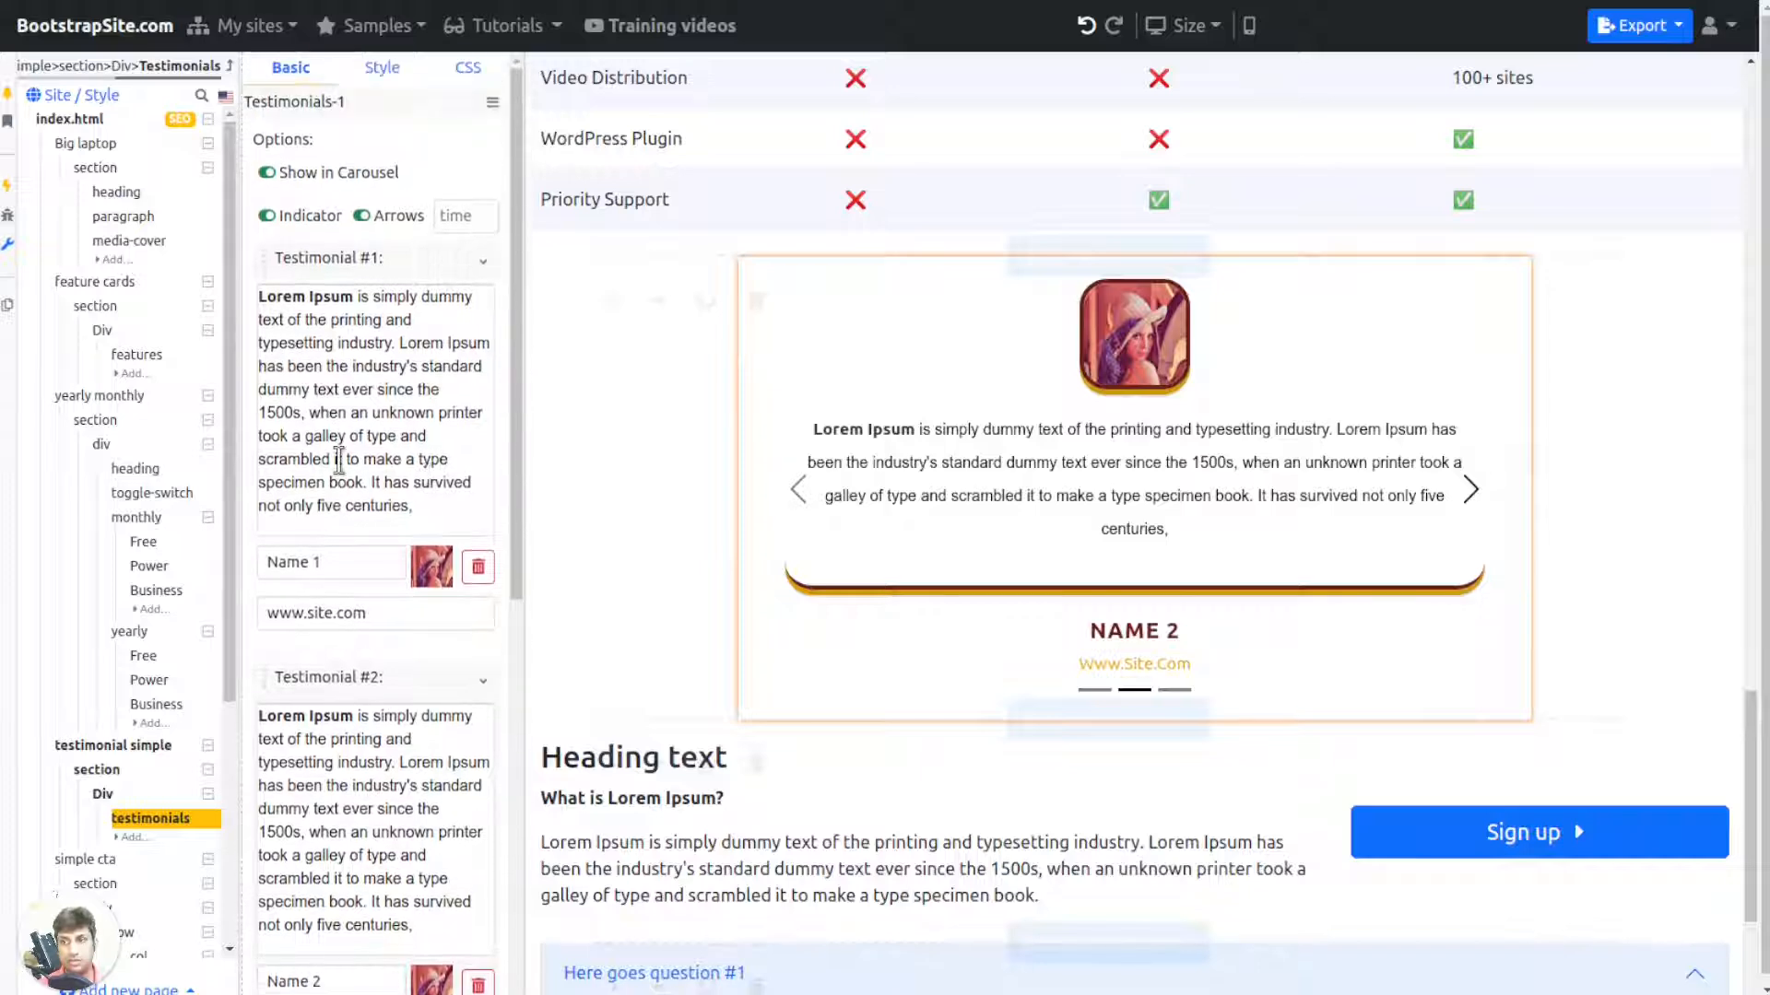